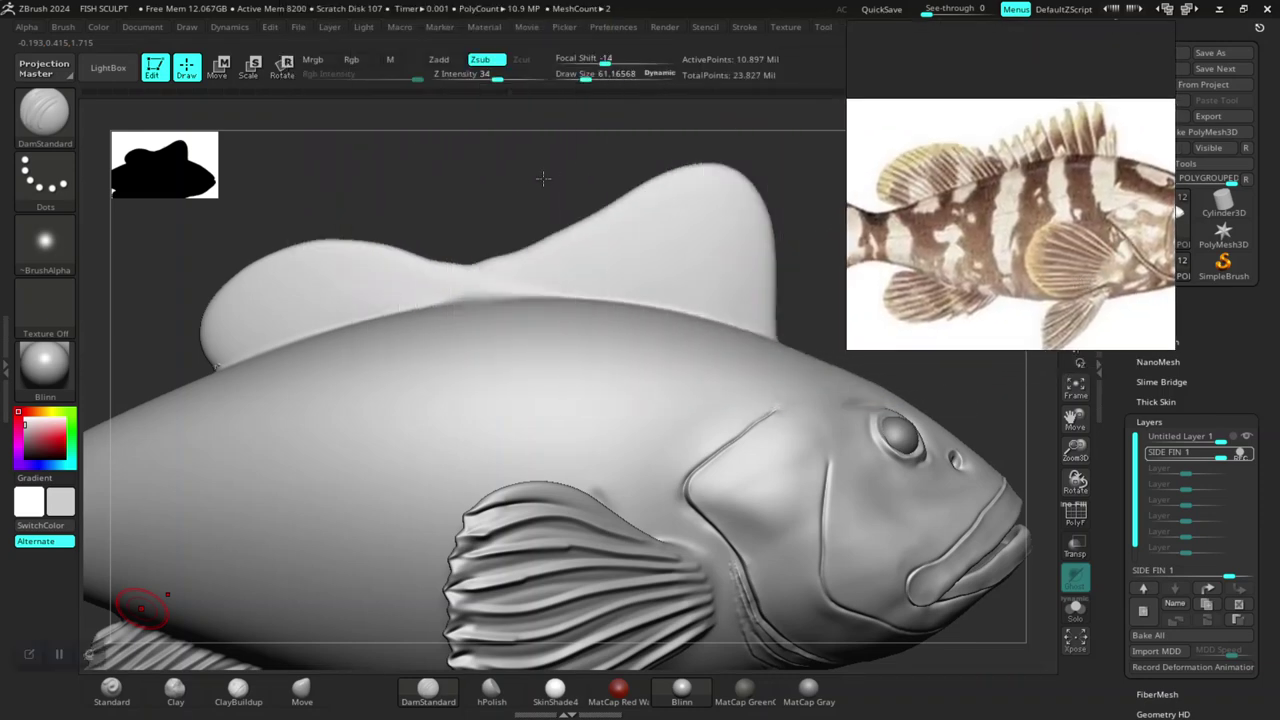
# Step: Zoom in on the dorsal fin, isolate it with a selection, then show the whole fish again
pyautogui.moveTo(525, 187); pyautogui.dragTo(652, 167)
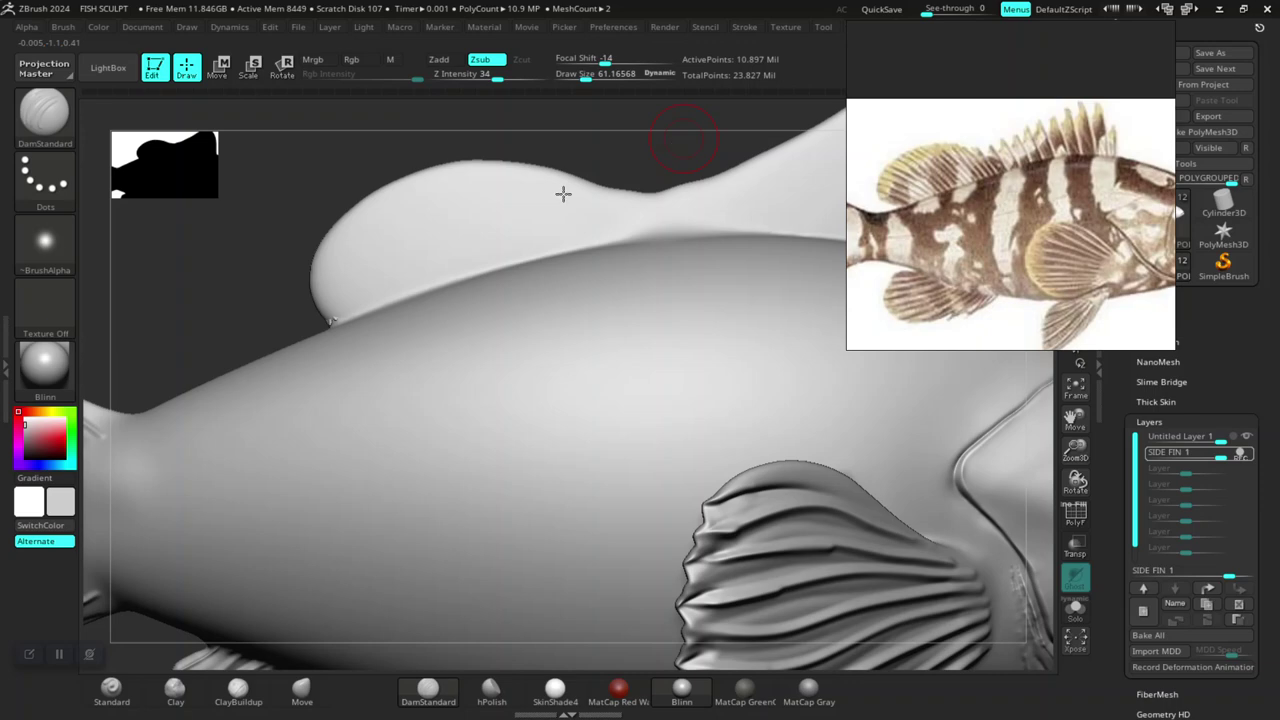
pyautogui.moveTo(563, 193)
pyautogui.mouseDown()
pyautogui.moveTo(505, 216)
pyautogui.moveTo(594, 280)
pyautogui.mouseUp()
pyautogui.hotkey('ctrl', 'shift')
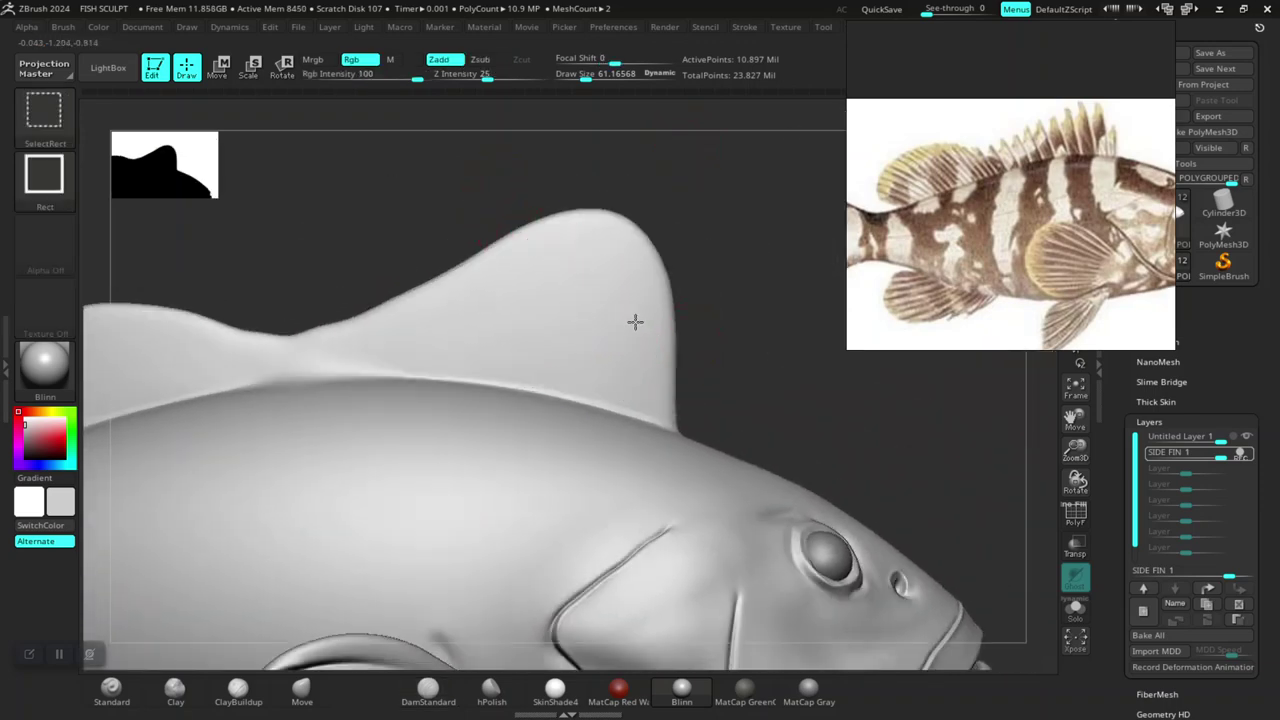
pyautogui.keyDown('ctrl'); pyautogui.keyDown('shift'); pyautogui.click(635, 321); pyautogui.keyUp('shift'); pyautogui.keyUp('ctrl')
pyautogui.hotkey('ctrl', 'shift')
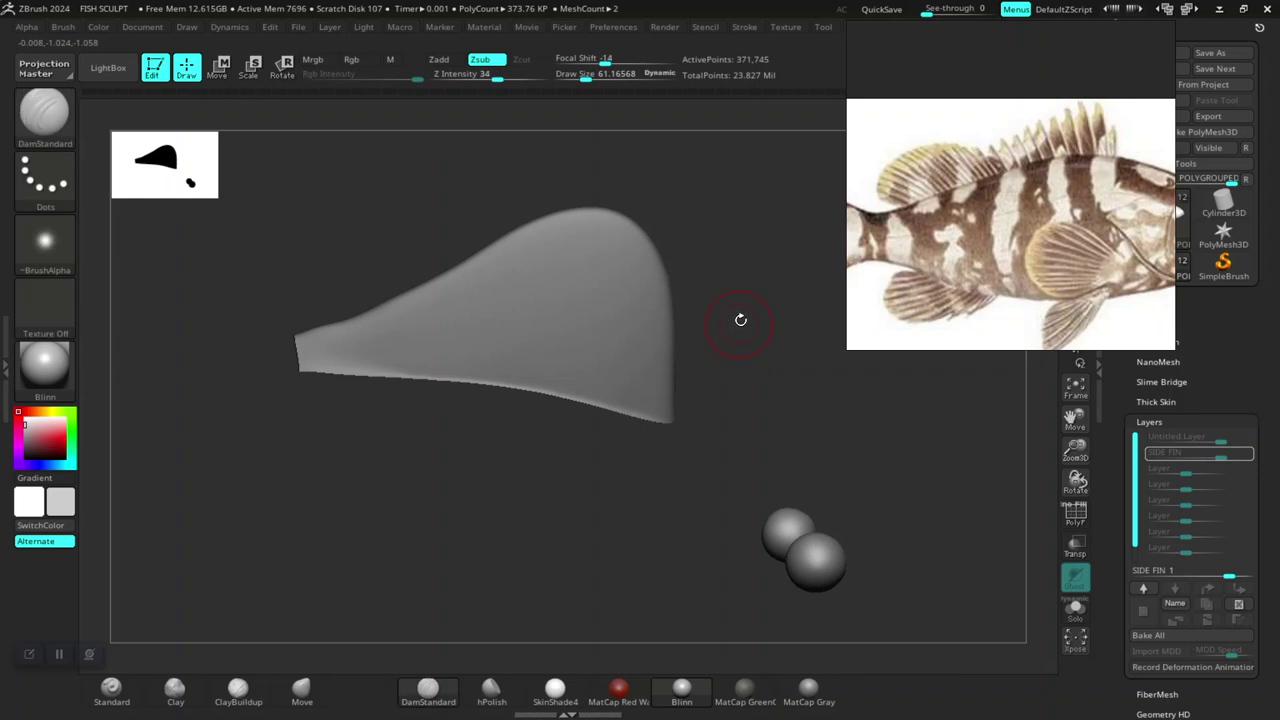
pyautogui.keyDown('ctrl'); pyautogui.keyDown('shift'); pyautogui.click(740, 301); pyautogui.keyUp('shift'); pyautogui.keyUp('ctrl')
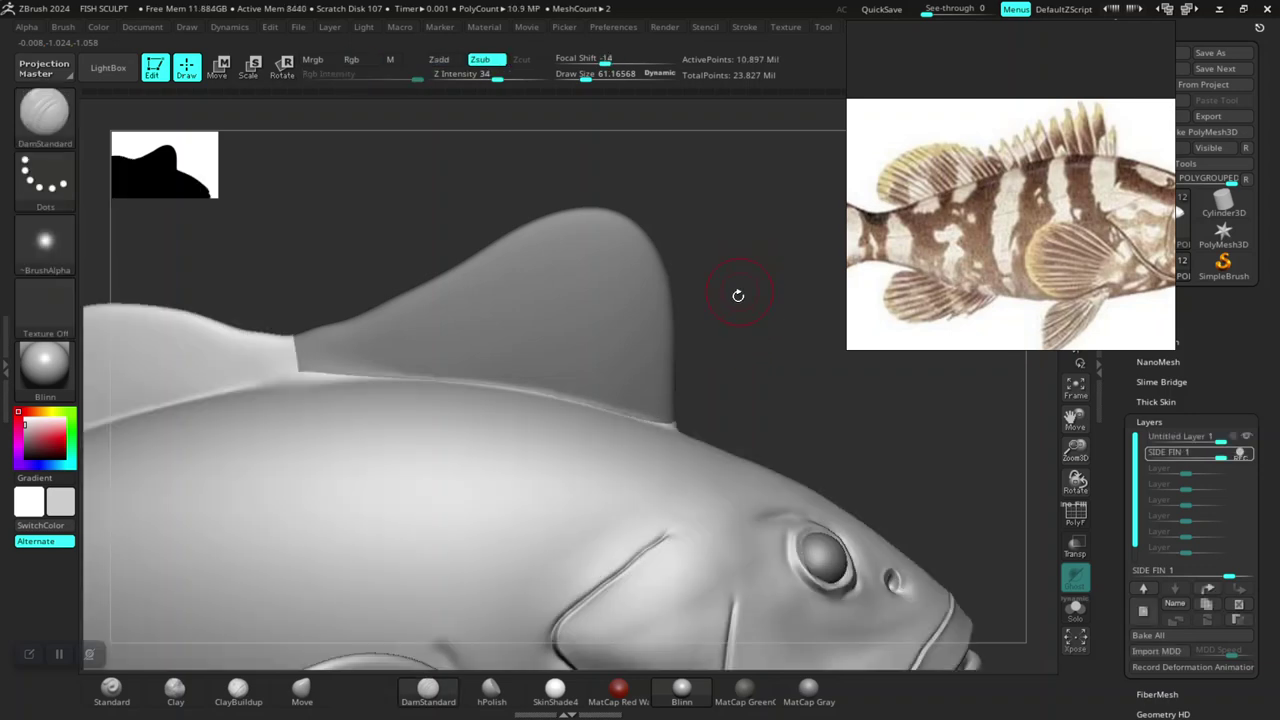
# Step: Clear the fin mask and hide the dorsal fin above the body line
pyautogui.moveTo(697, 334)
pyautogui.mouseDown()
pyautogui.moveTo(724, 316)
pyautogui.moveTo(694, 323)
pyautogui.mouseUp()
pyautogui.moveTo(343, 257); pyautogui.dragTo(406, 277)
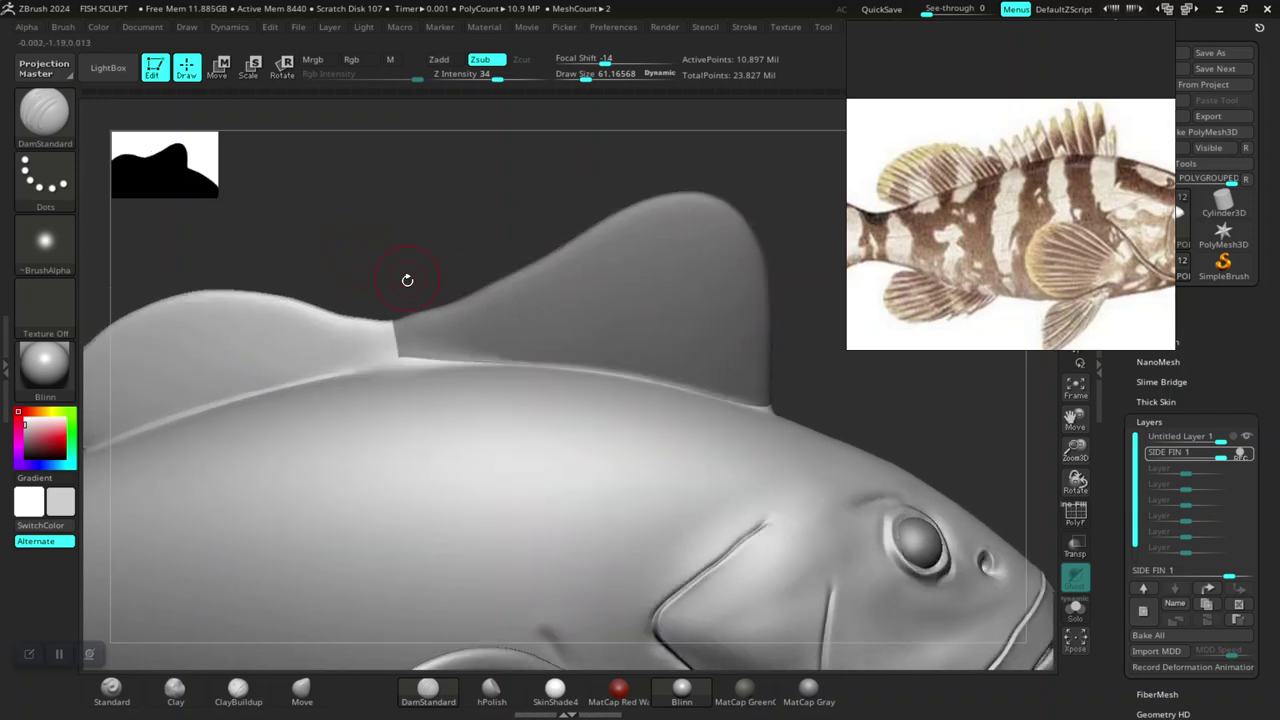
pyautogui.keyDown('ctrl'); pyautogui.moveTo(423, 229); pyautogui.dragTo(366, 326); pyautogui.keyUp('ctrl')
pyautogui.hotkey('ctrl', 'shift')
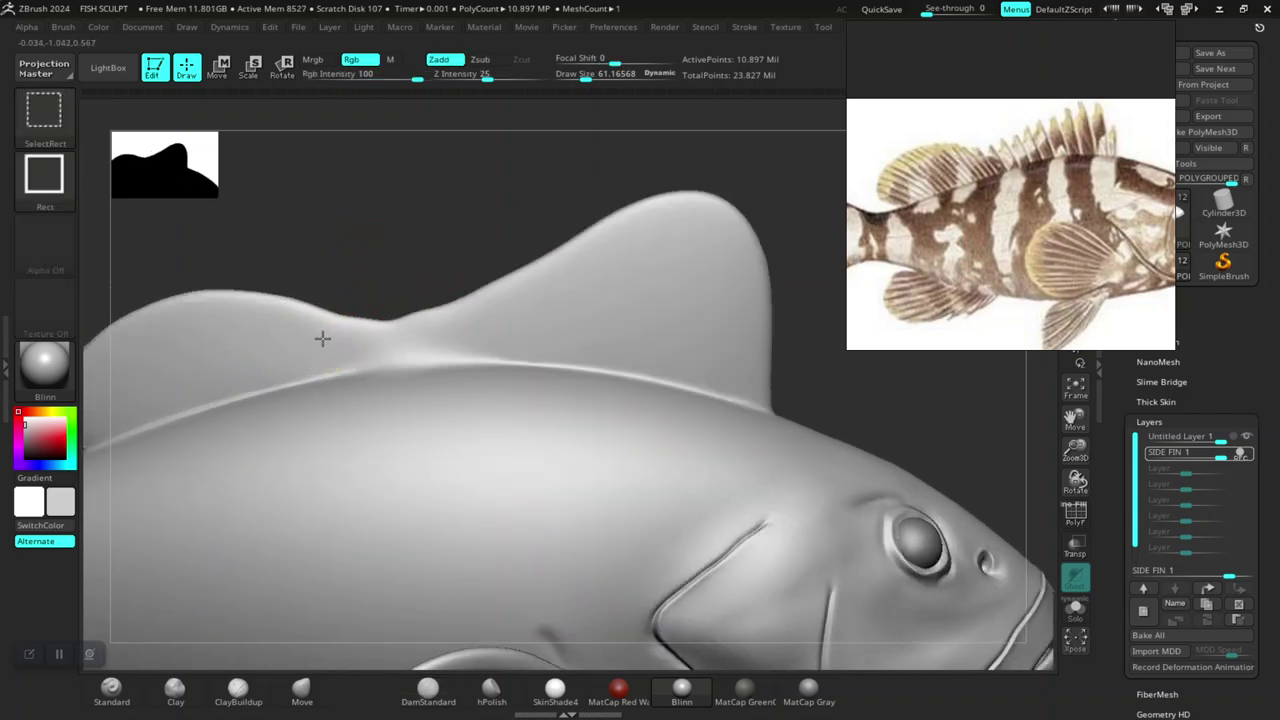
pyautogui.keyDown('ctrl'); pyautogui.keyDown('shift'); pyautogui.click(455, 323); pyautogui.keyUp('shift'); pyautogui.keyUp('ctrl')
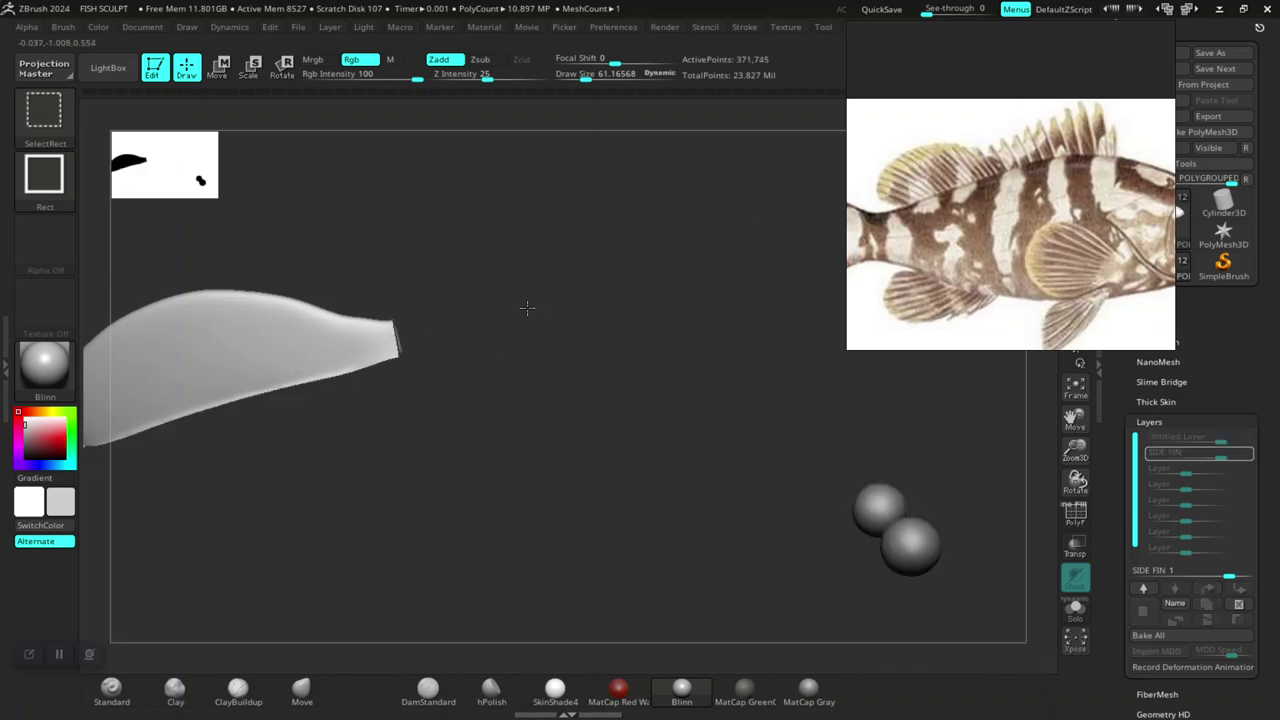
pyautogui.keyDown('ctrl'); pyautogui.keyDown('shift'); pyautogui.click(570, 281); pyautogui.keyUp('shift'); pyautogui.keyUp('ctrl')
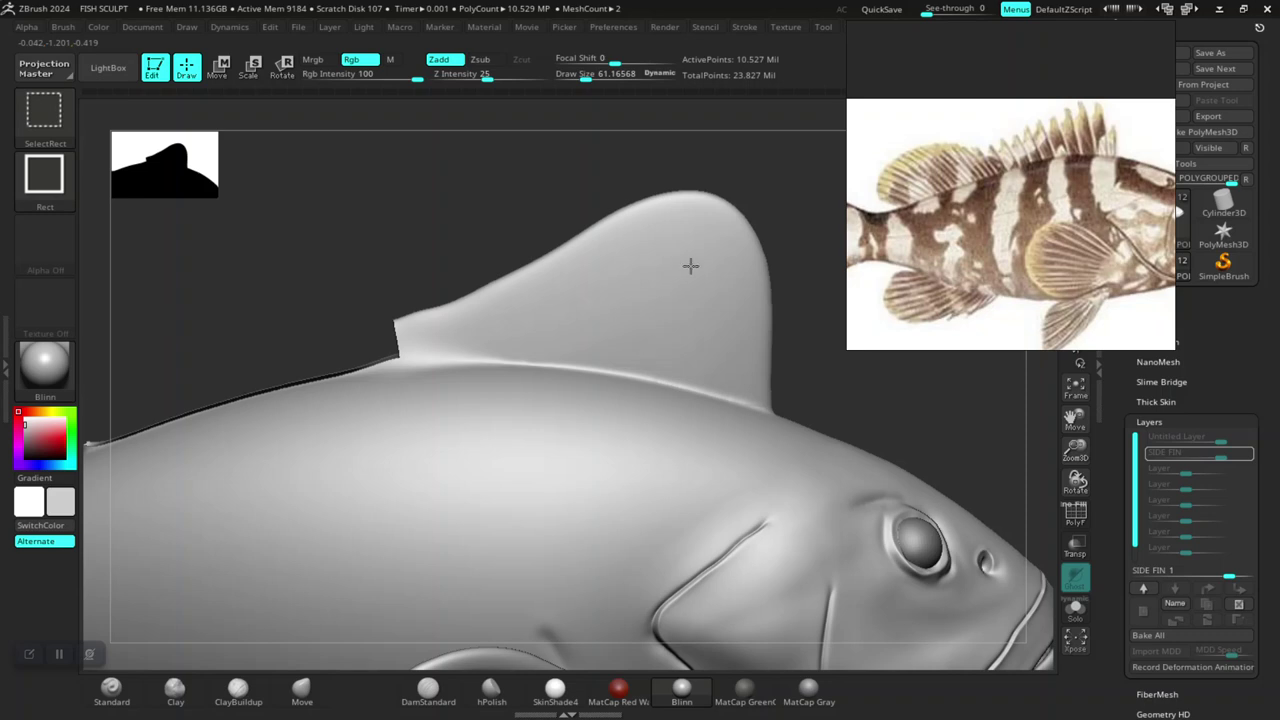
pyautogui.keyDown('ctrl'); pyautogui.keyDown('alt'); pyautogui.keyDown('shift'); pyautogui.moveTo(668, 173); pyautogui.dragTo(542, 187); pyautogui.keyUp('shift'); pyautogui.keyUp('alt'); pyautogui.keyUp('ctrl')
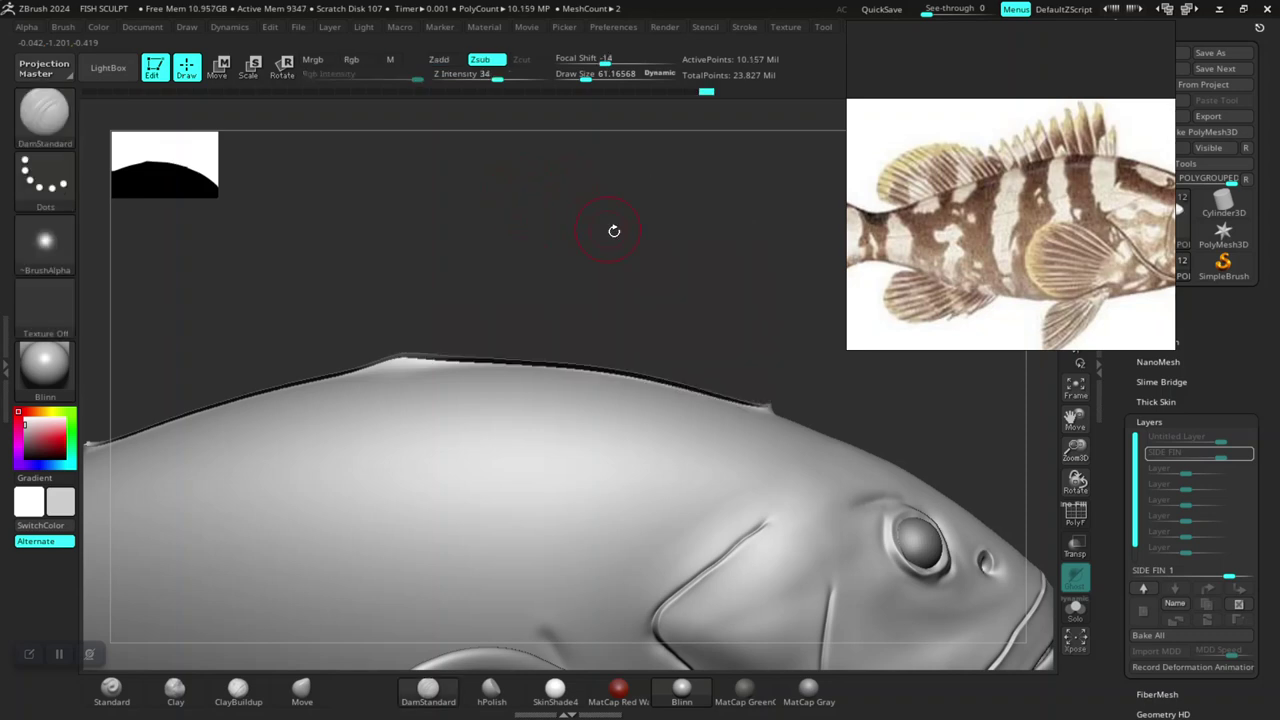
# Step: Invert visibility to show only the fin, restore everything, and smooth the fin-body junction
pyautogui.hotkey('ctrl', 'shift')
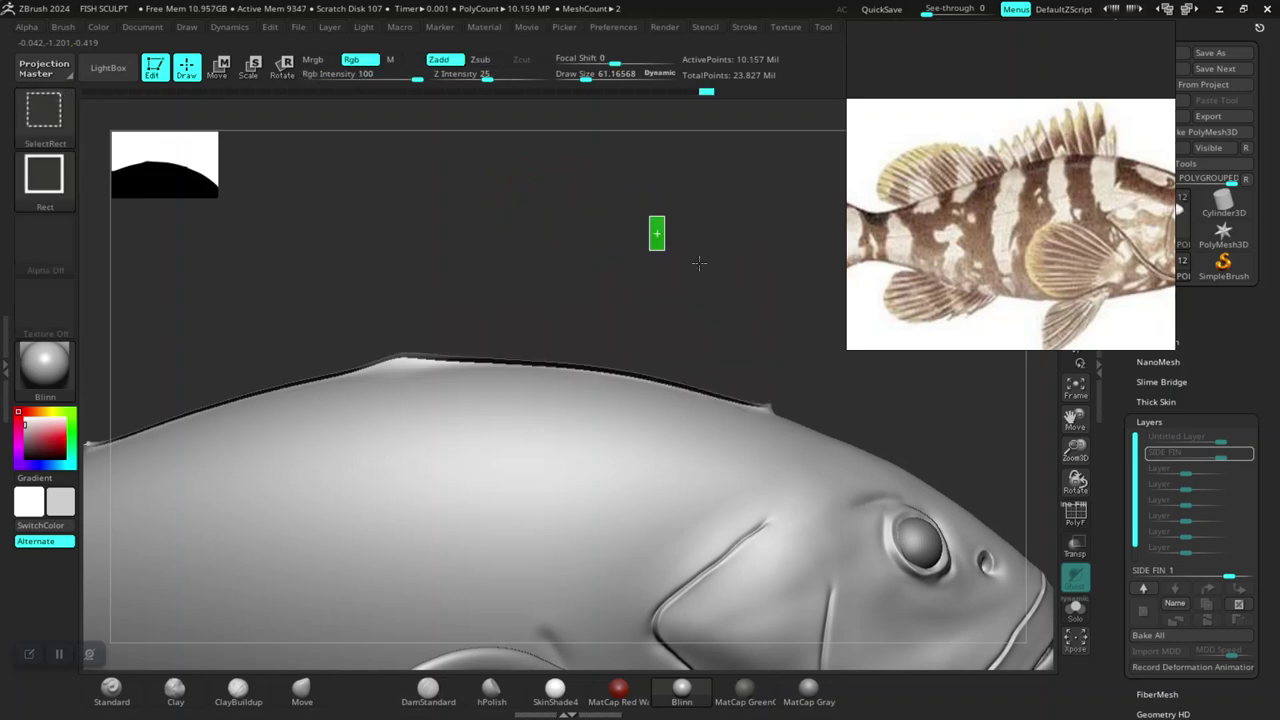
pyautogui.keyDown('ctrl'); pyautogui.keyDown('shift'); pyautogui.click(699, 263); pyautogui.keyUp('shift'); pyautogui.keyUp('ctrl')
pyautogui.hotkey('ctrl', 'shift')
pyautogui.keyDown('ctrl'); pyautogui.keyDown('shift'); pyautogui.click(547, 315); pyautogui.keyUp('shift'); pyautogui.keyUp('ctrl')
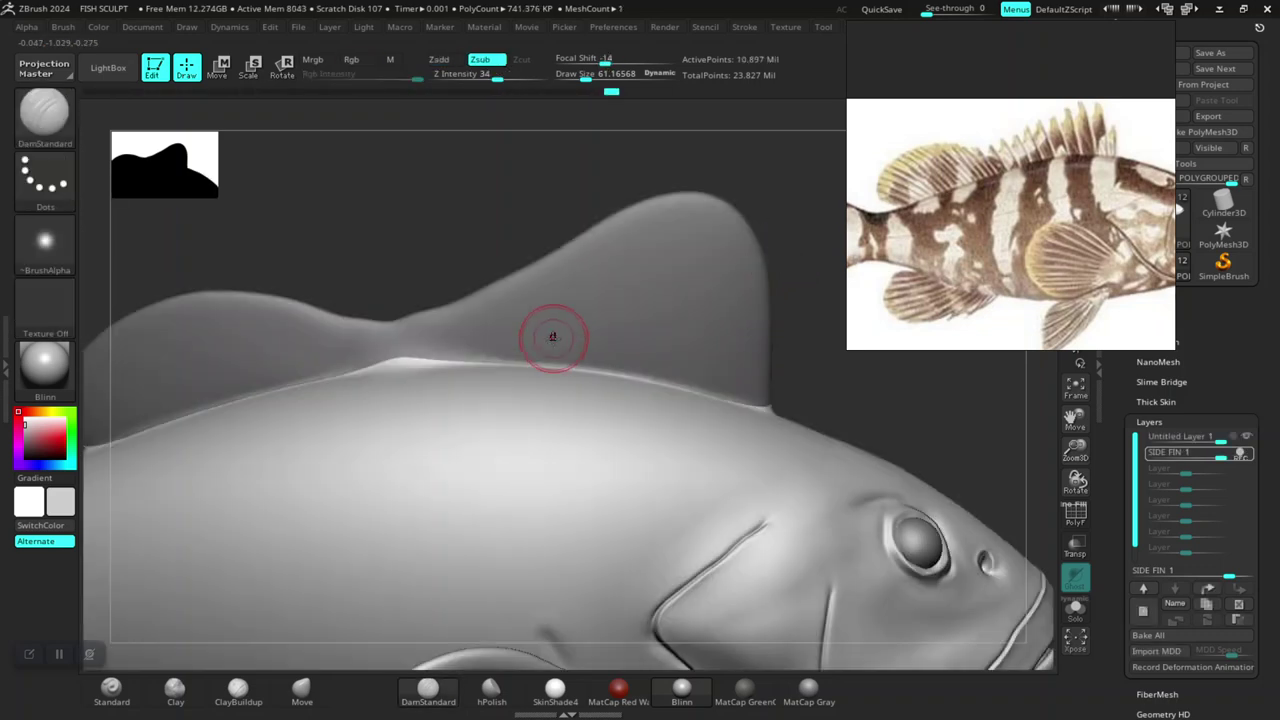
pyautogui.keyDown('shift'); pyautogui.moveTo(551, 277); pyautogui.dragTo(534, 280); pyautogui.keyUp('shift')
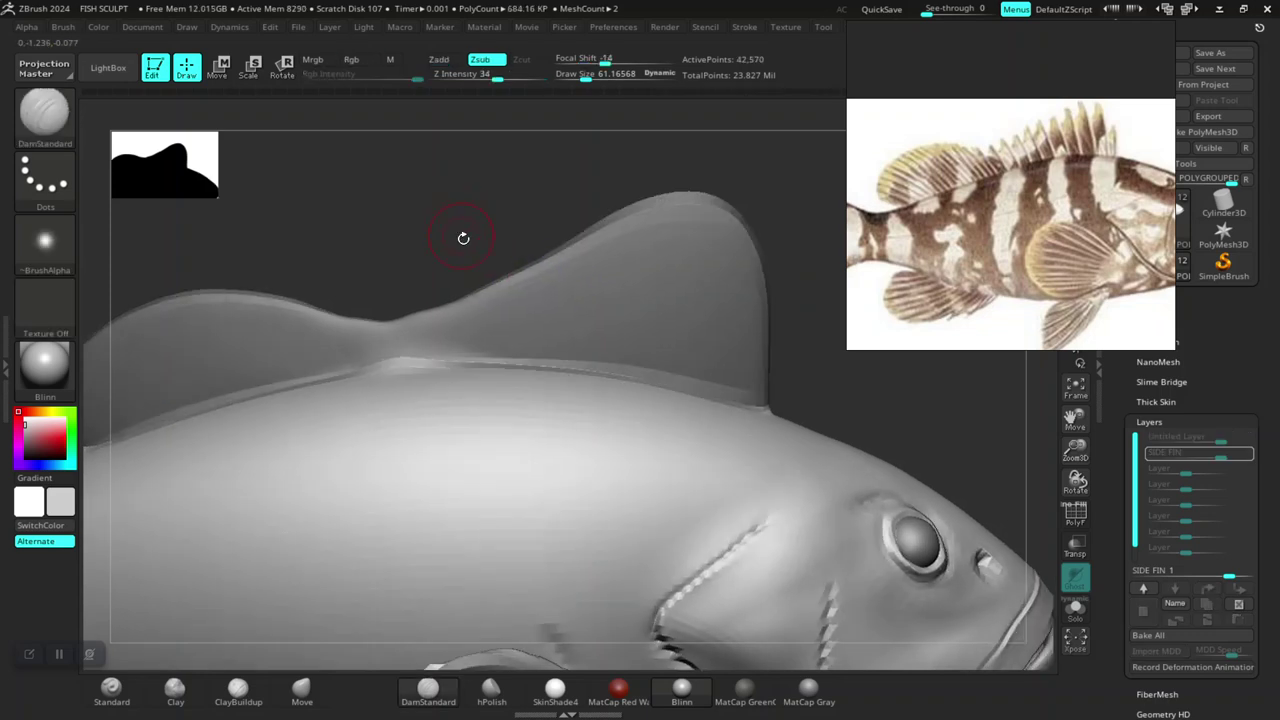
# Step: Mask the body below the fin with softened edges and step up a subdivision level
pyautogui.keyDown('ctrl'); pyautogui.click(461, 234); pyautogui.keyUp('ctrl')
pyautogui.keyDown('ctrl'); pyautogui.click(503, 400); pyautogui.keyUp('ctrl')
pyautogui.keyDown('ctrl'); pyautogui.click(509, 406); pyautogui.keyUp('ctrl')
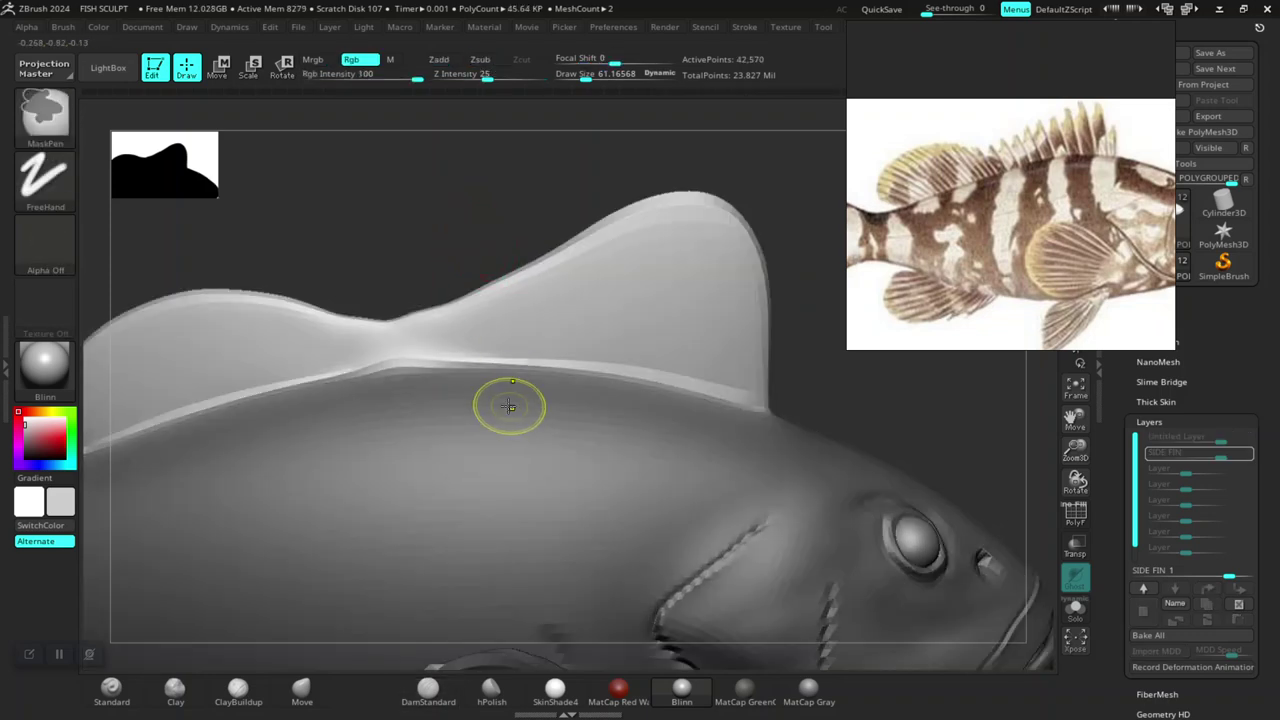
pyautogui.keyDown('shift'); pyautogui.moveTo(466, 200); pyautogui.dragTo(472, 210); pyautogui.keyUp('shift')
pyautogui.moveTo(492, 362); pyautogui.dragTo(434, 186, button='right')
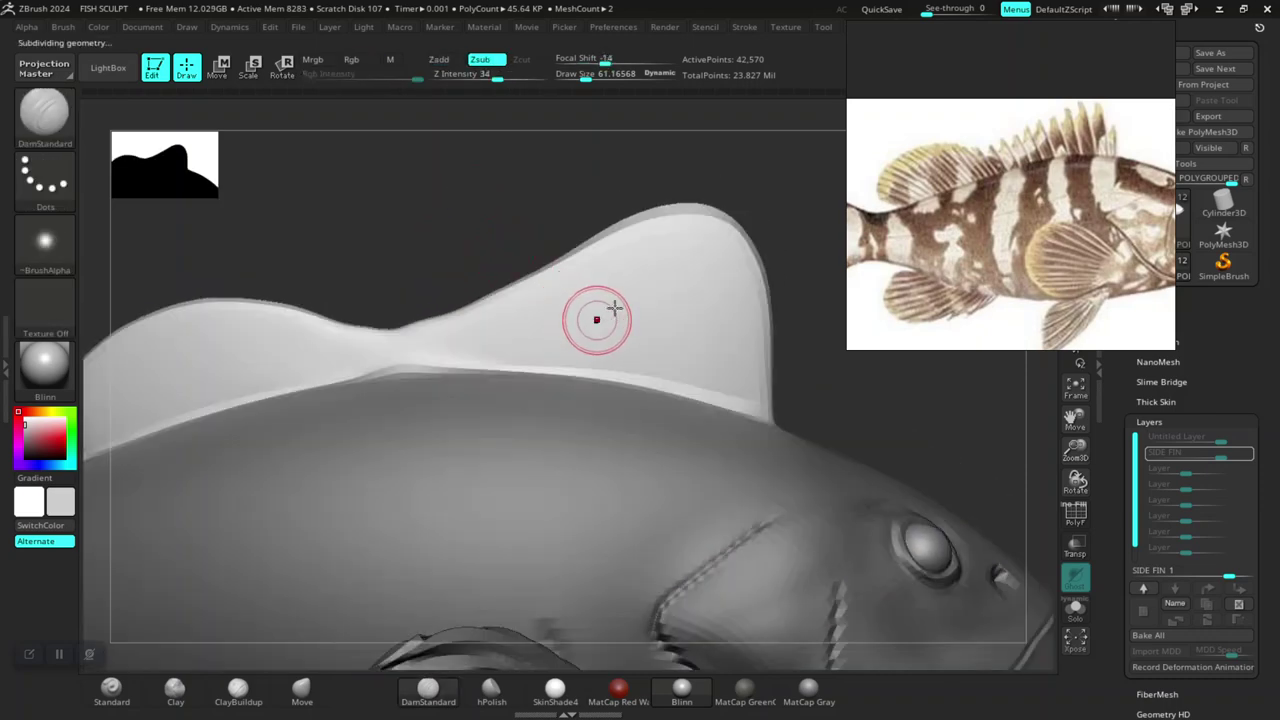
pyautogui.press('d')
pyautogui.press('d')
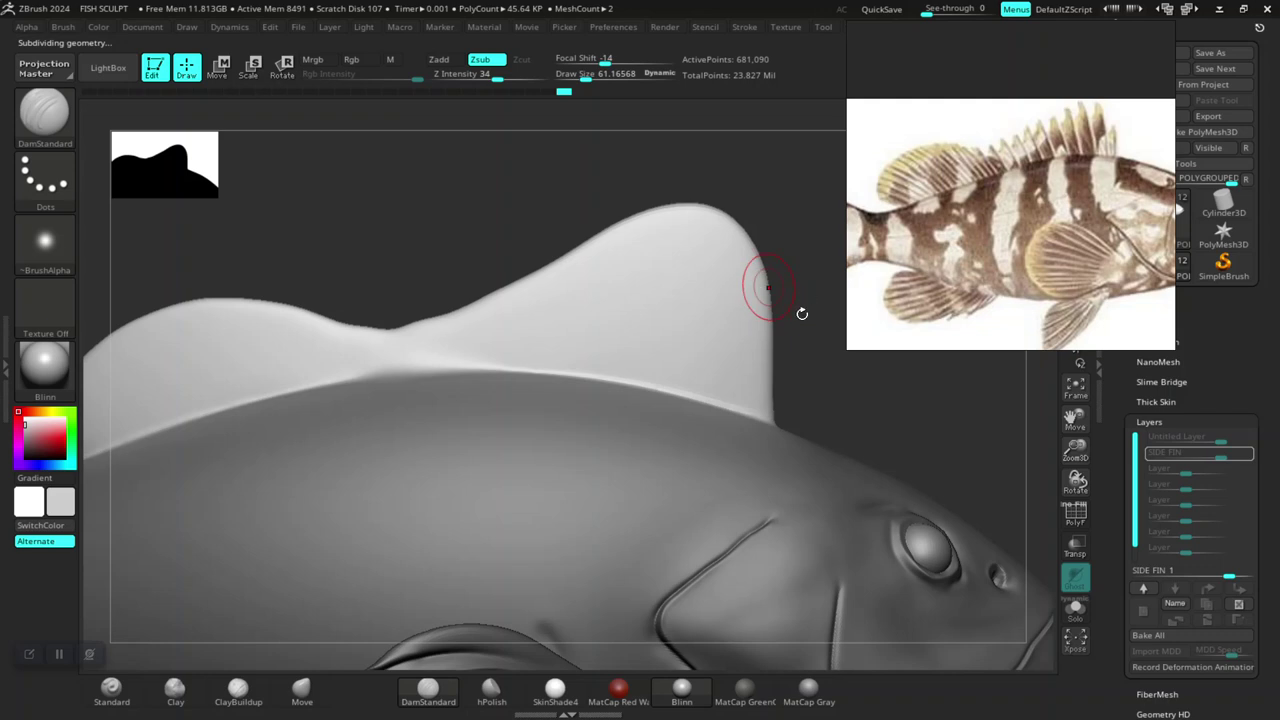
pyautogui.moveTo(819, 342); pyautogui.dragTo(663, 306, button='right')
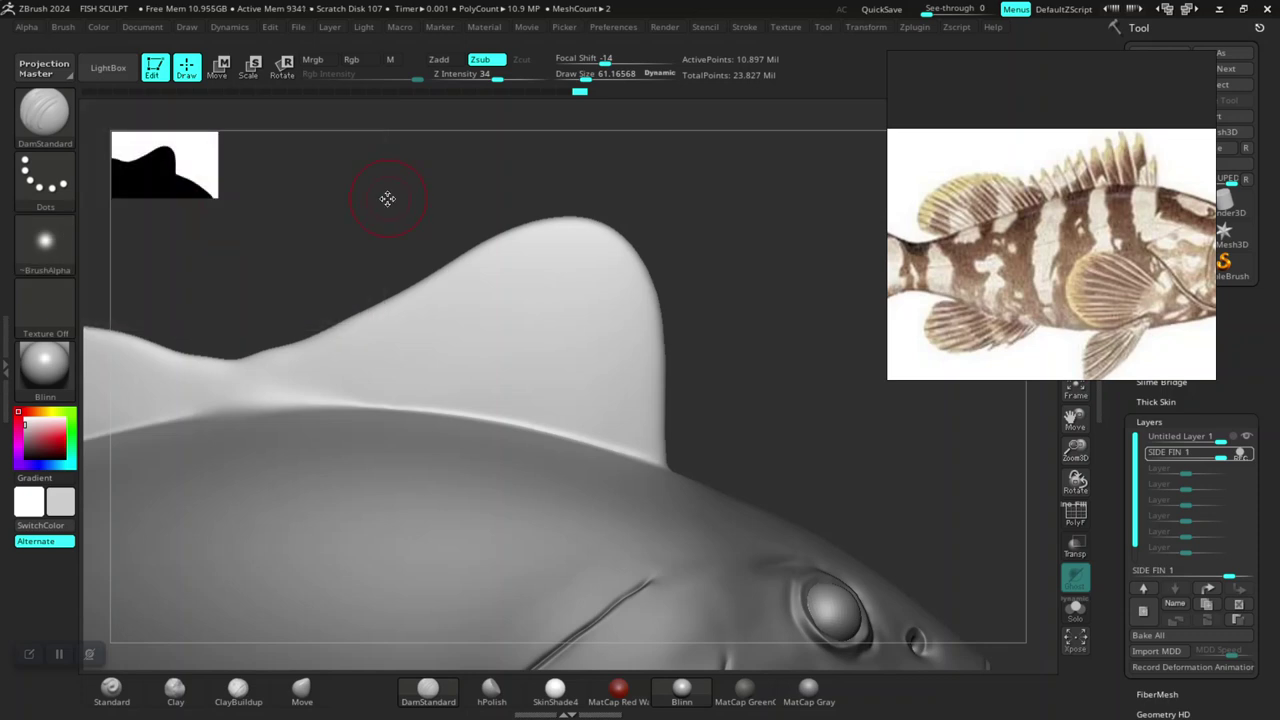
pyautogui.press('space')
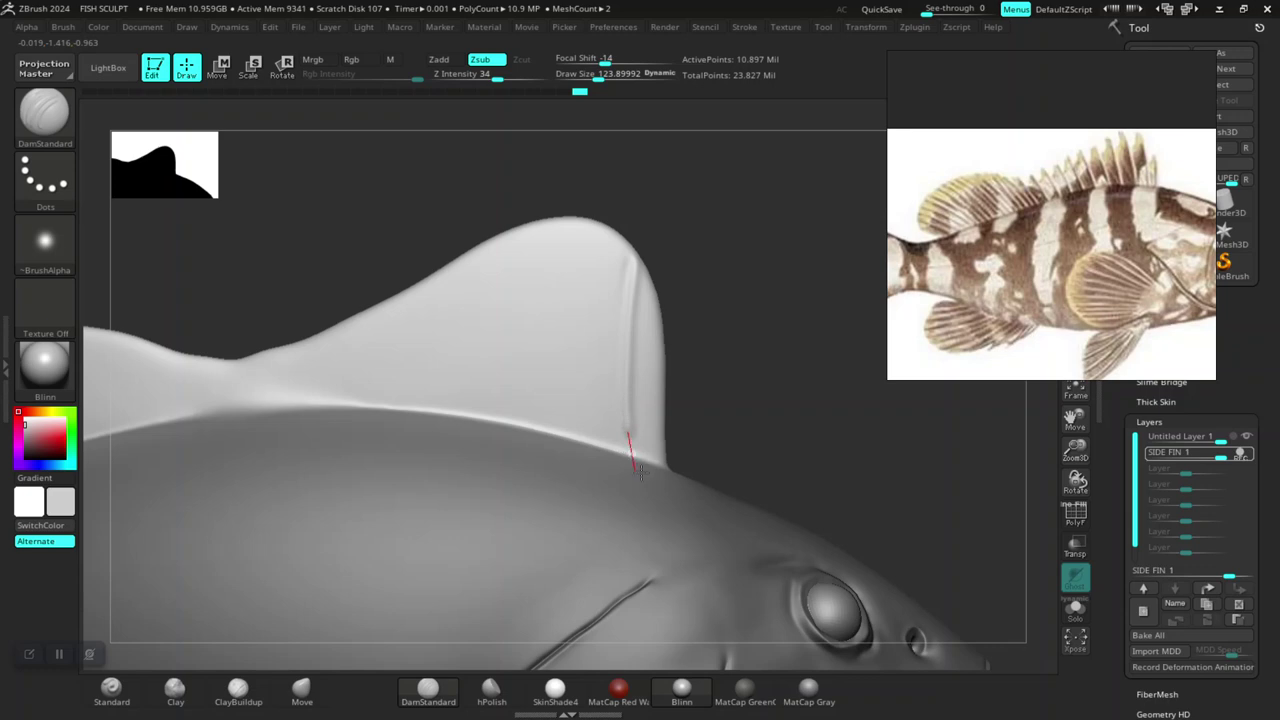
pyautogui.press('ctrl')
pyautogui.moveTo(628, 262); pyautogui.dragTo(640, 480)
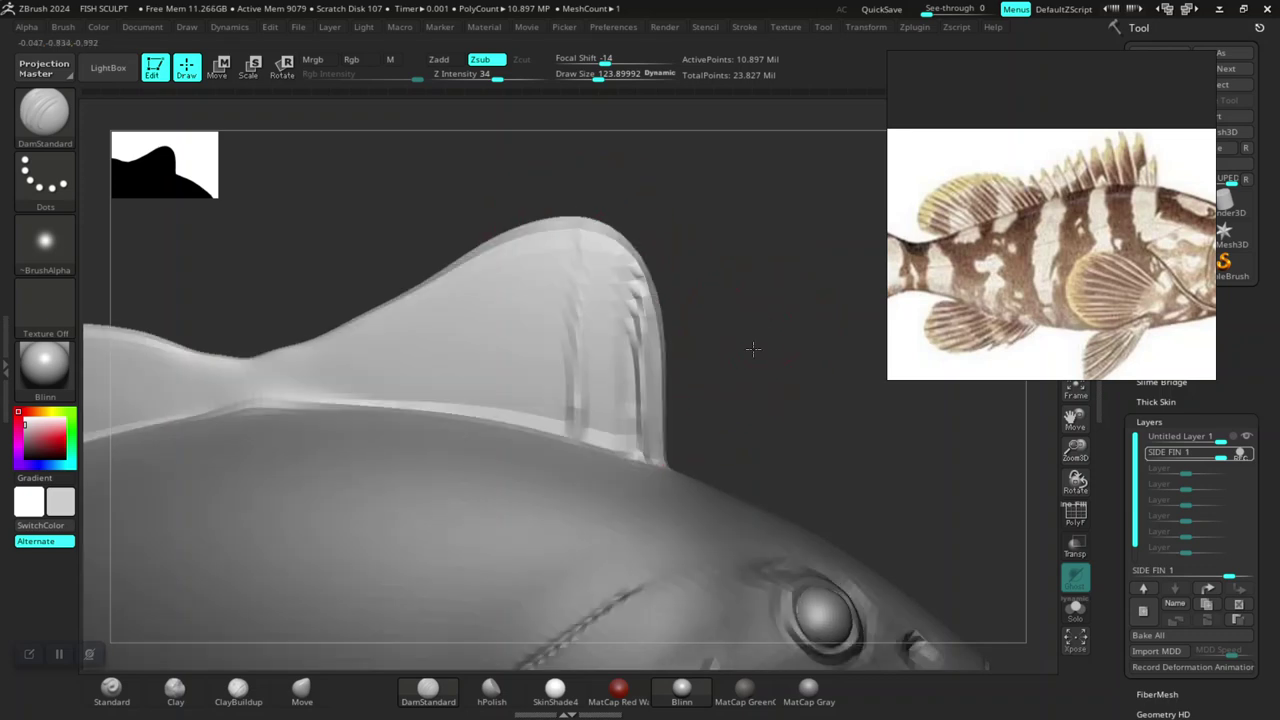
pyautogui.moveTo(748, 351); pyautogui.dragTo(737, 366)
pyautogui.press('ctrl')
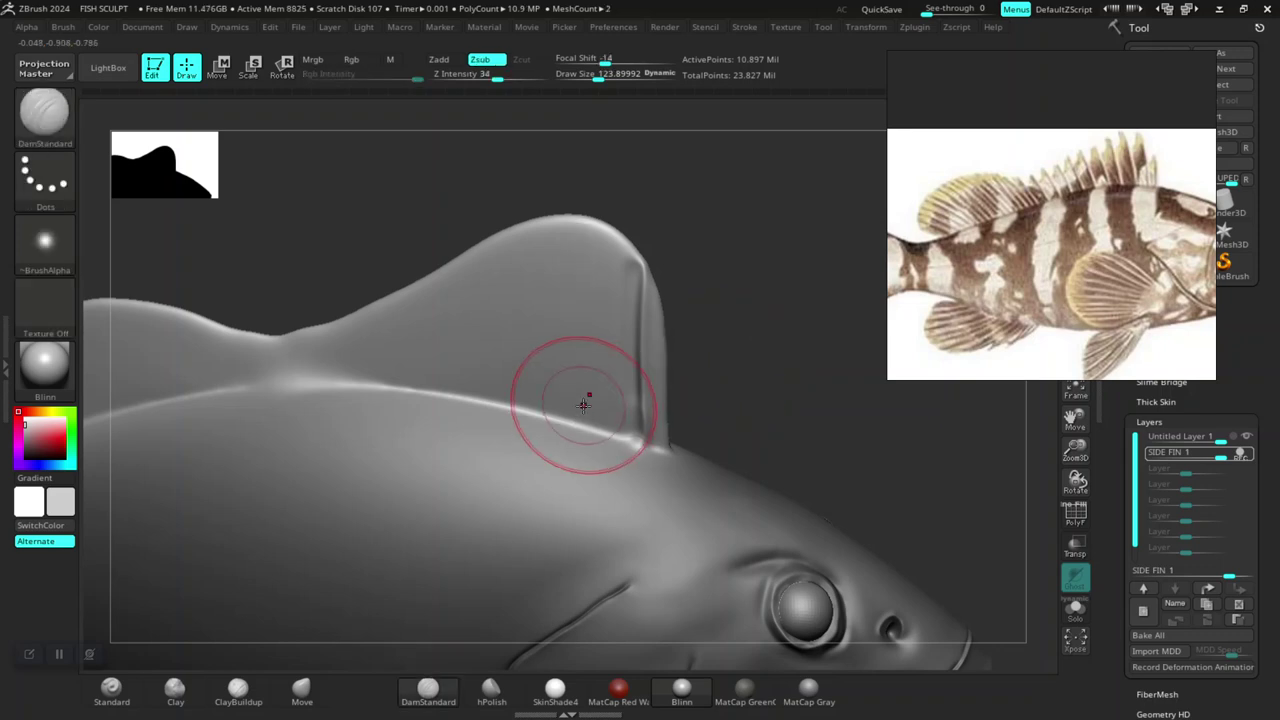
pyautogui.moveTo(580, 412); pyautogui.dragTo(571, 261)
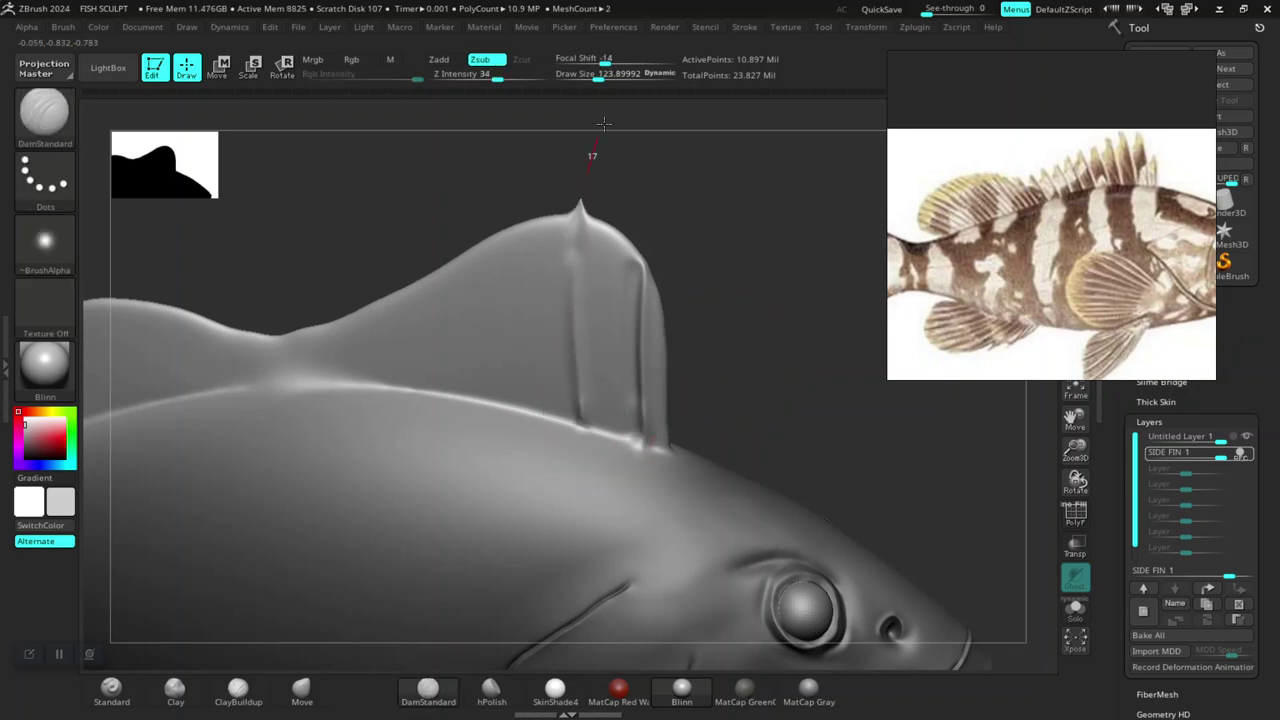
pyautogui.moveTo(662, 217); pyautogui.dragTo(685, 221)
pyautogui.press('ctrl')
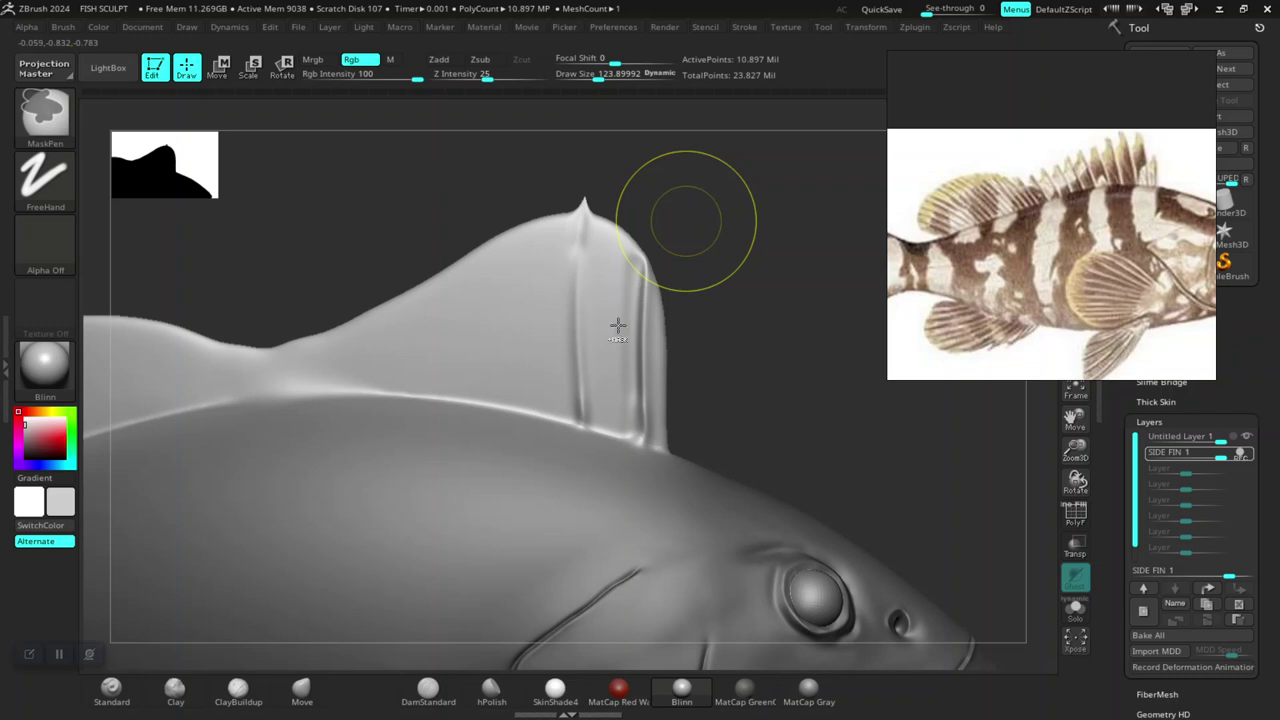
pyautogui.hotkey('ctrl', 'z')
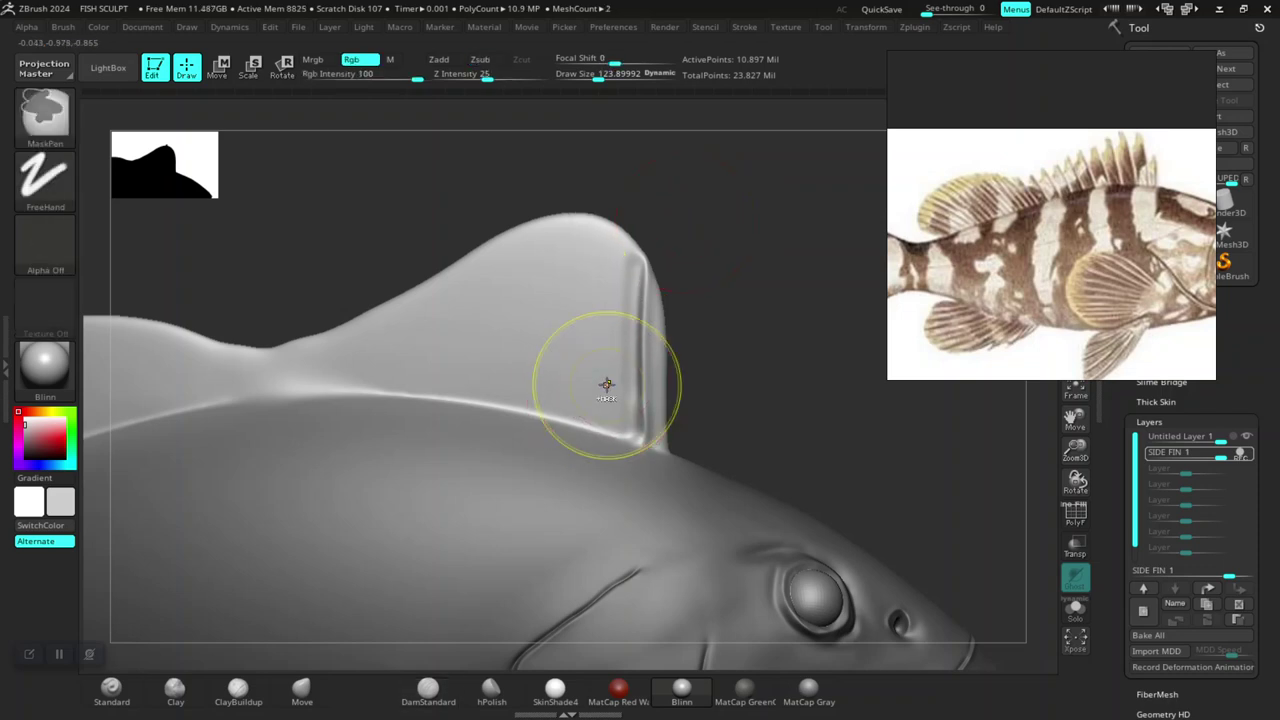
pyautogui.hotkey('ctrl', 'z')
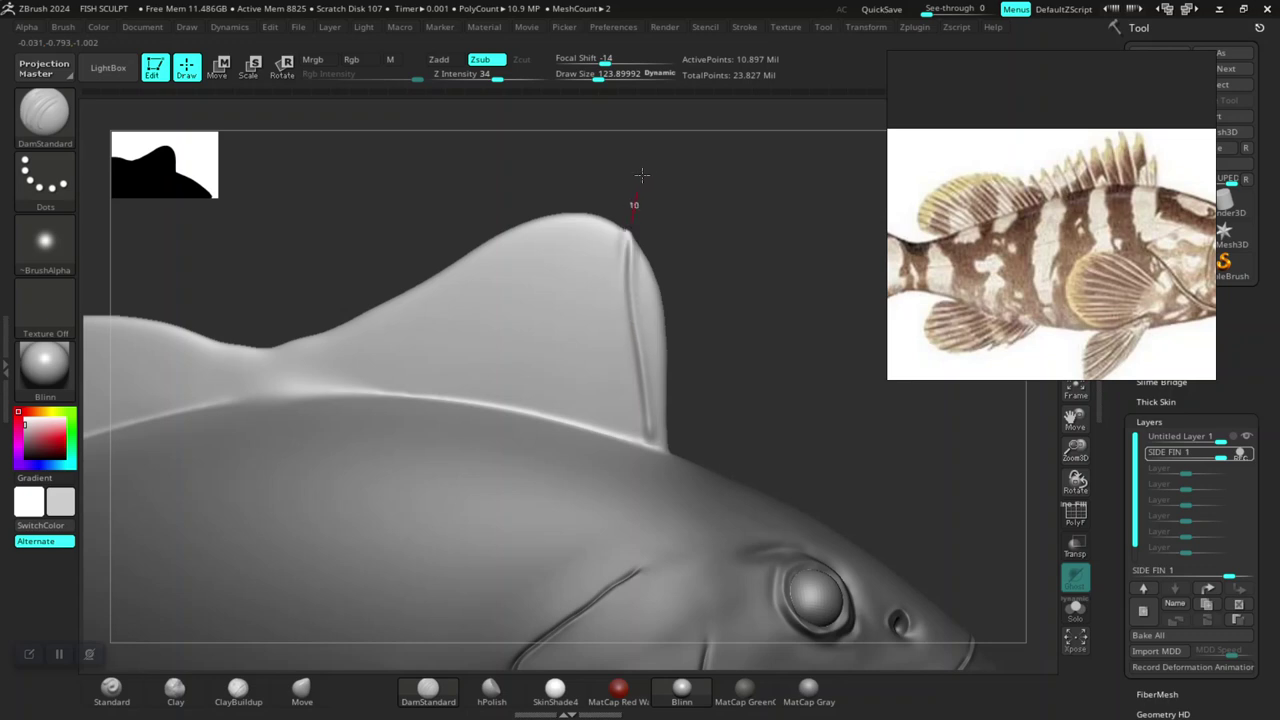
pyautogui.press('ctrl')
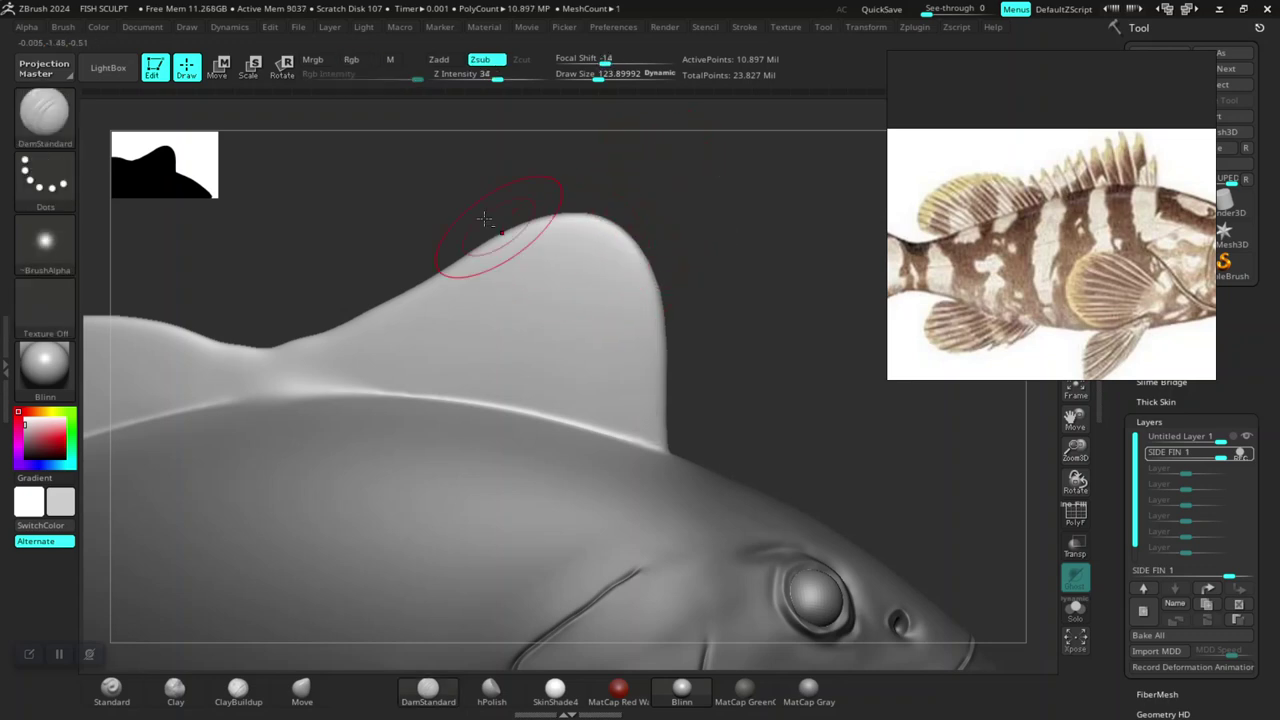
pyautogui.hotkey('ctrl', 'z')
# Step: Carve DamStandard ray grooves up the front and middle of the dorsal fin
pyautogui.moveTo(418, 379); pyautogui.dragTo(400, 307)
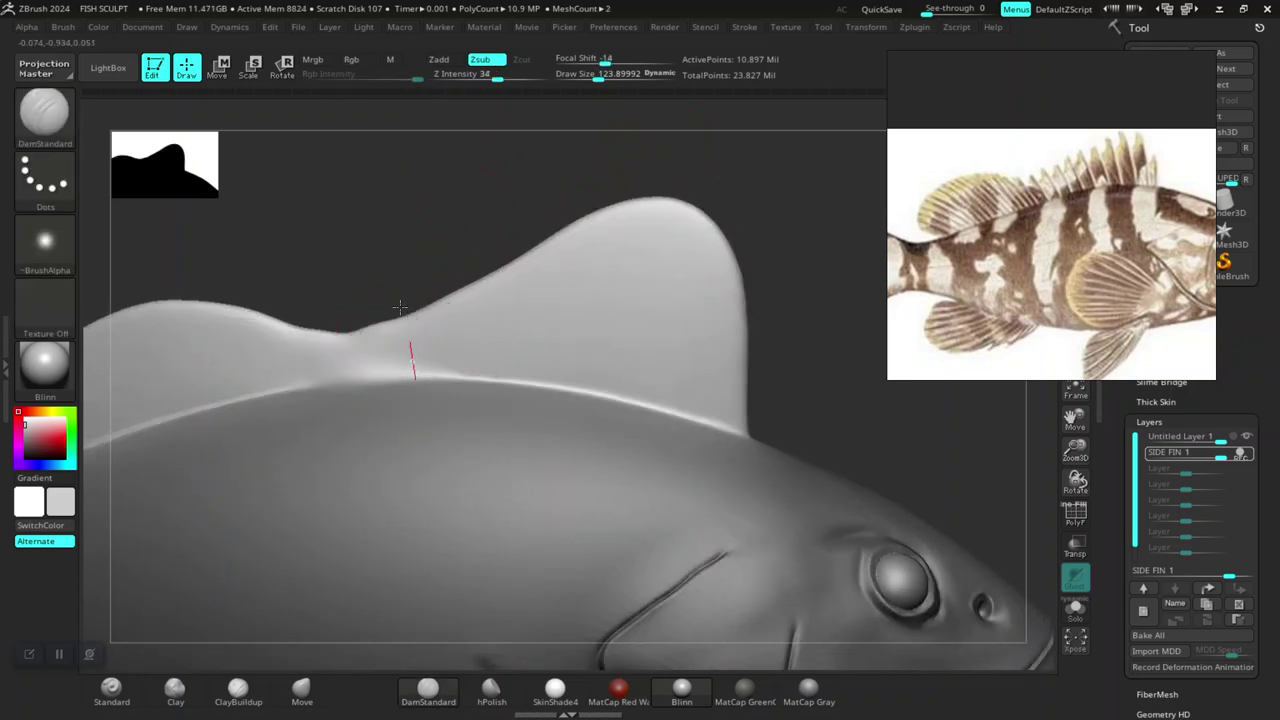
pyautogui.moveTo(371, 255); pyautogui.dragTo(375, 262)
pyautogui.moveTo(441, 370); pyautogui.dragTo(431, 323)
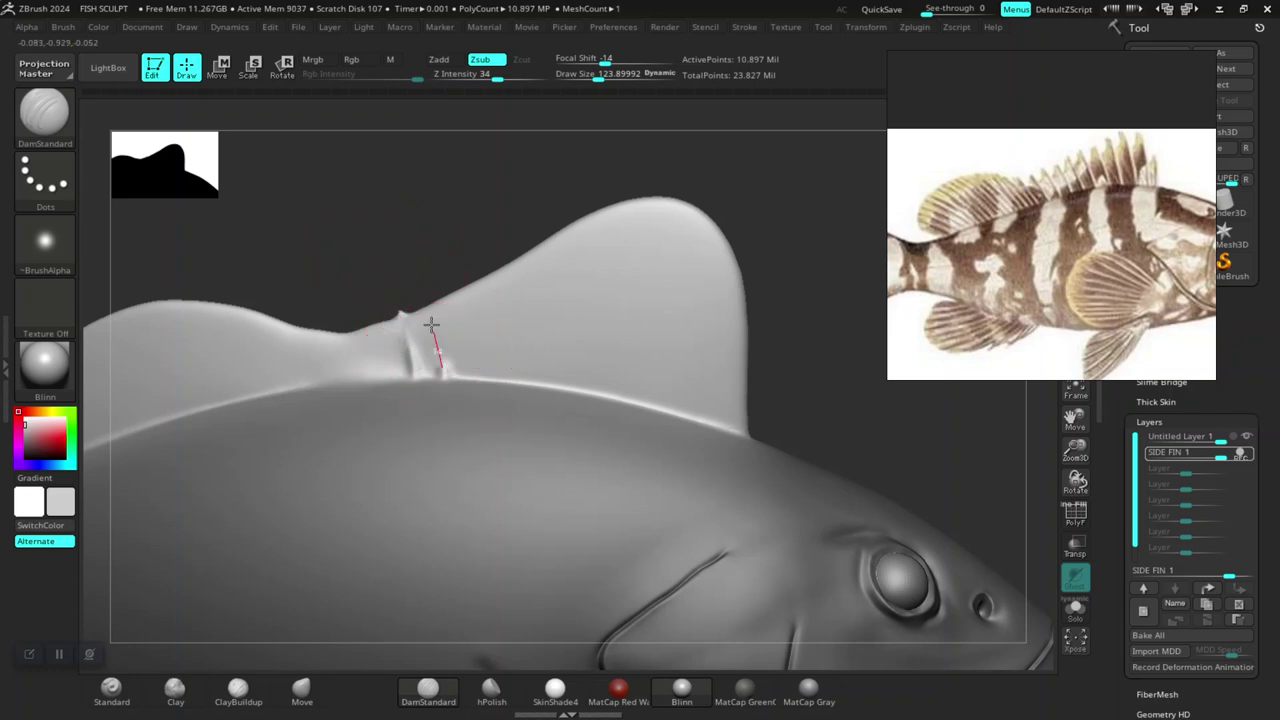
pyautogui.moveTo(396, 240); pyautogui.dragTo(420, 300)
pyautogui.moveTo(470, 378); pyautogui.dragTo(458, 283)
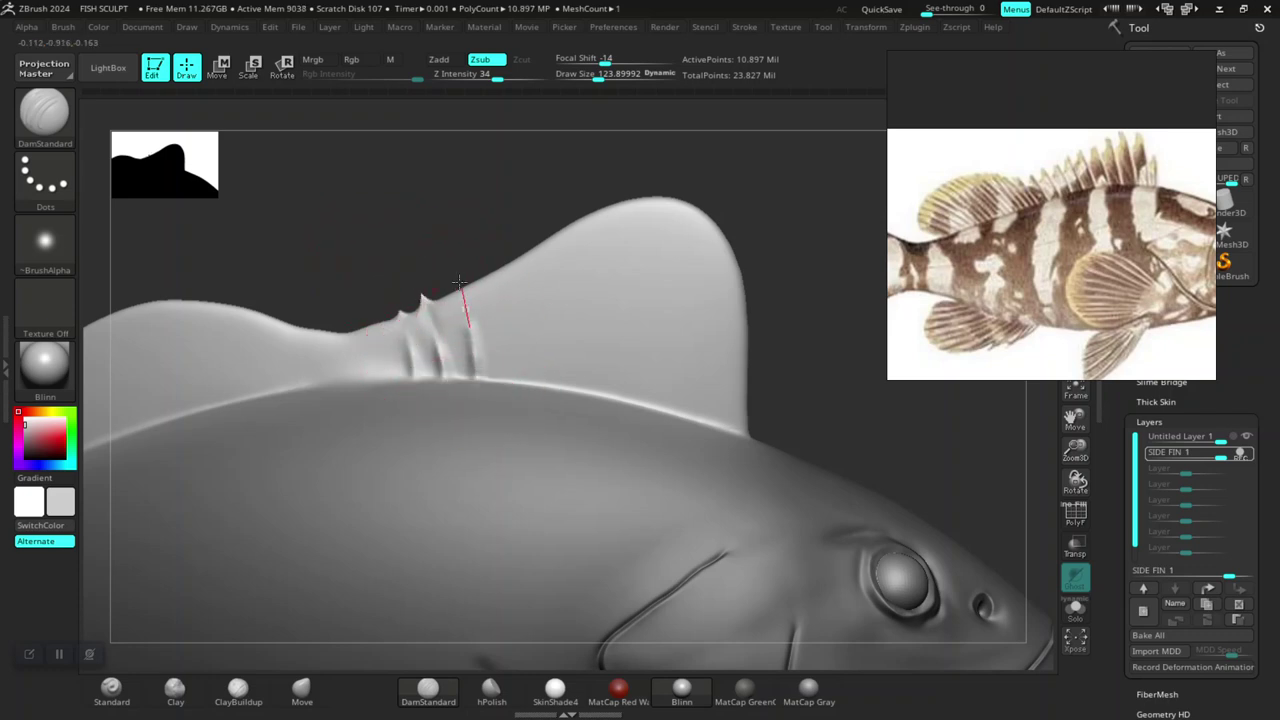
pyautogui.moveTo(443, 209); pyautogui.dragTo(443, 212)
pyautogui.moveTo(514, 366); pyautogui.dragTo(511, 368)
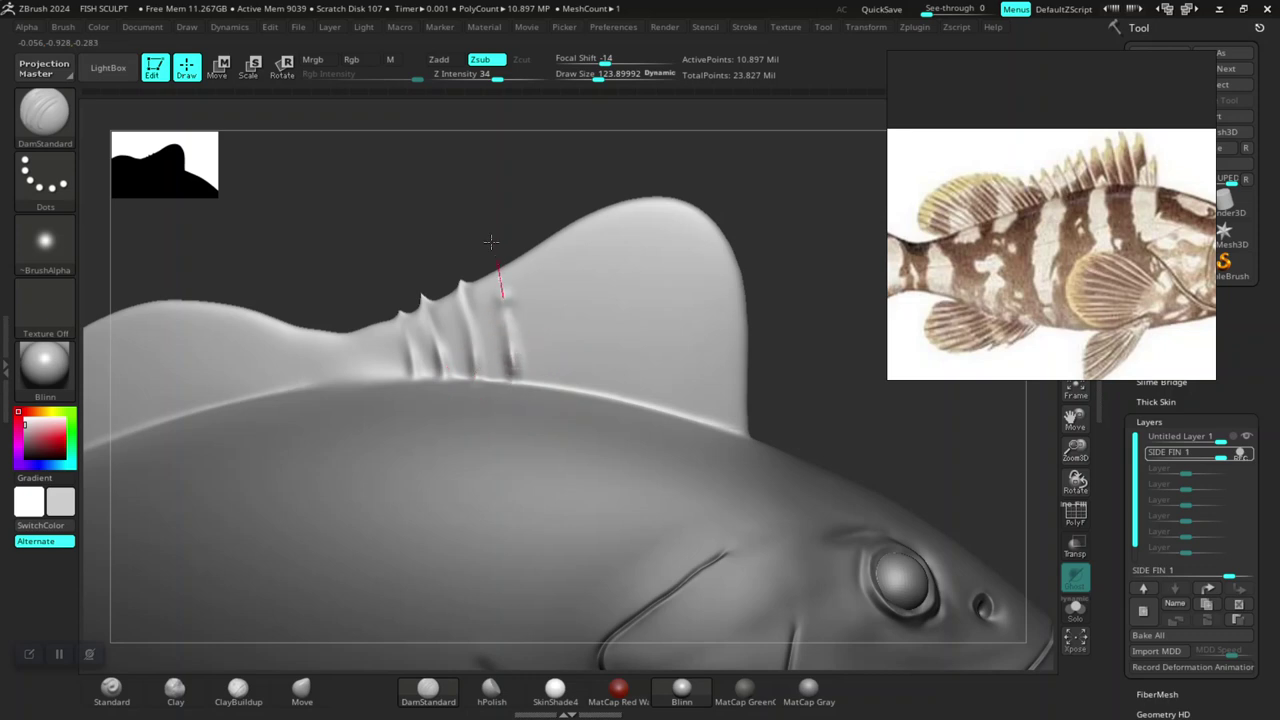
pyautogui.moveTo(478, 203); pyautogui.dragTo(480, 206)
pyautogui.moveTo(540, 374); pyautogui.dragTo(536, 248)
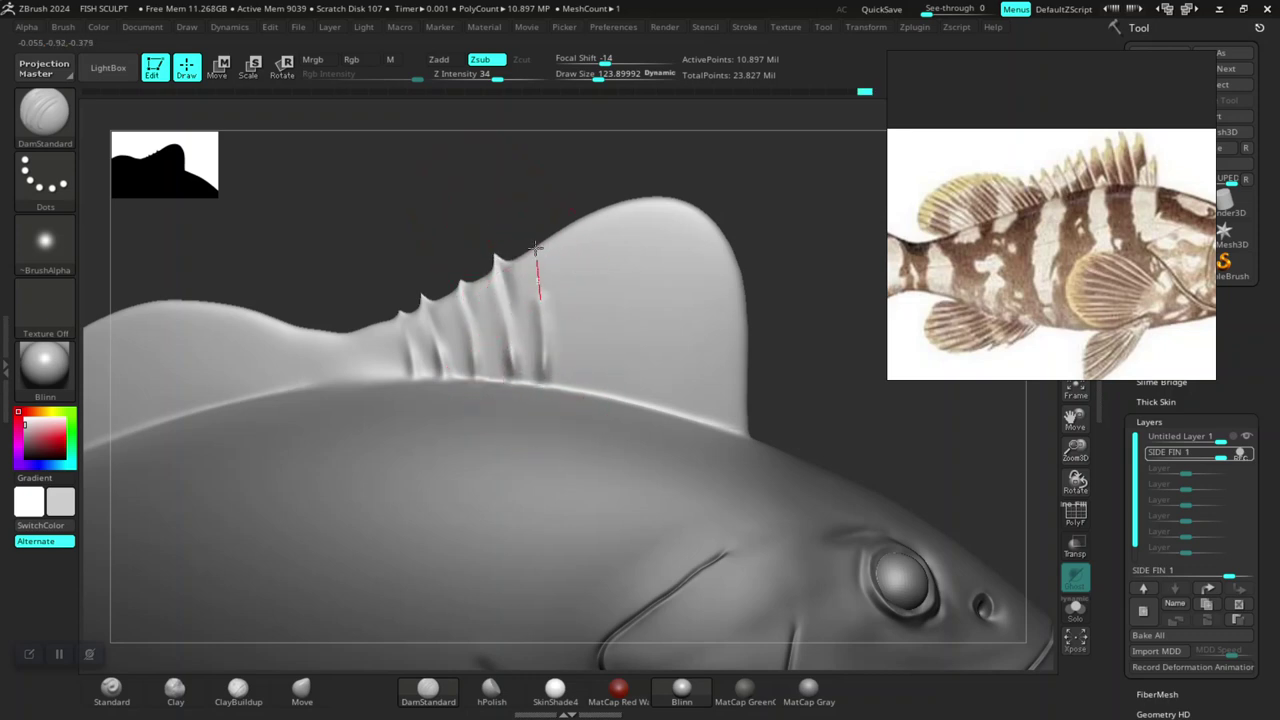
pyautogui.moveTo(520, 178); pyautogui.dragTo(522, 182)
pyautogui.moveTo(578, 392); pyautogui.dragTo(552, 175)
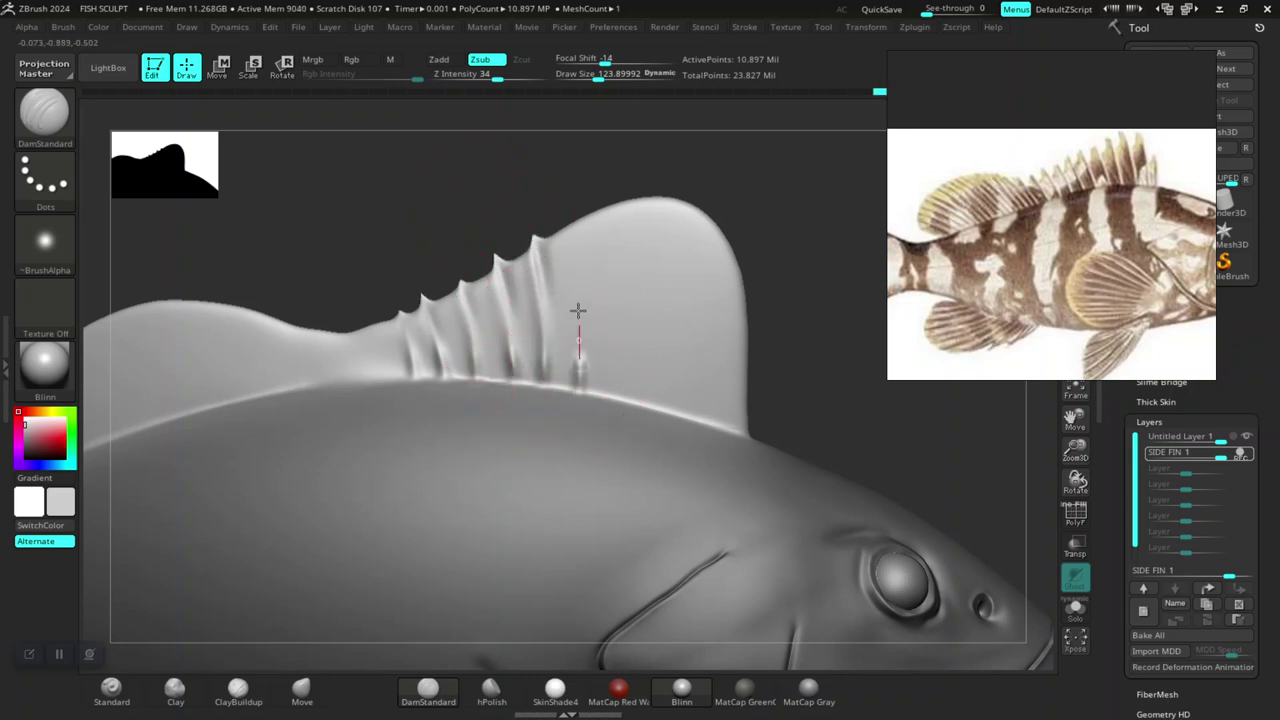
# Step: Carve grooves up the fin's rear section and push its rear edge outward
pyautogui.moveTo(600, 376); pyautogui.dragTo(607, 191)
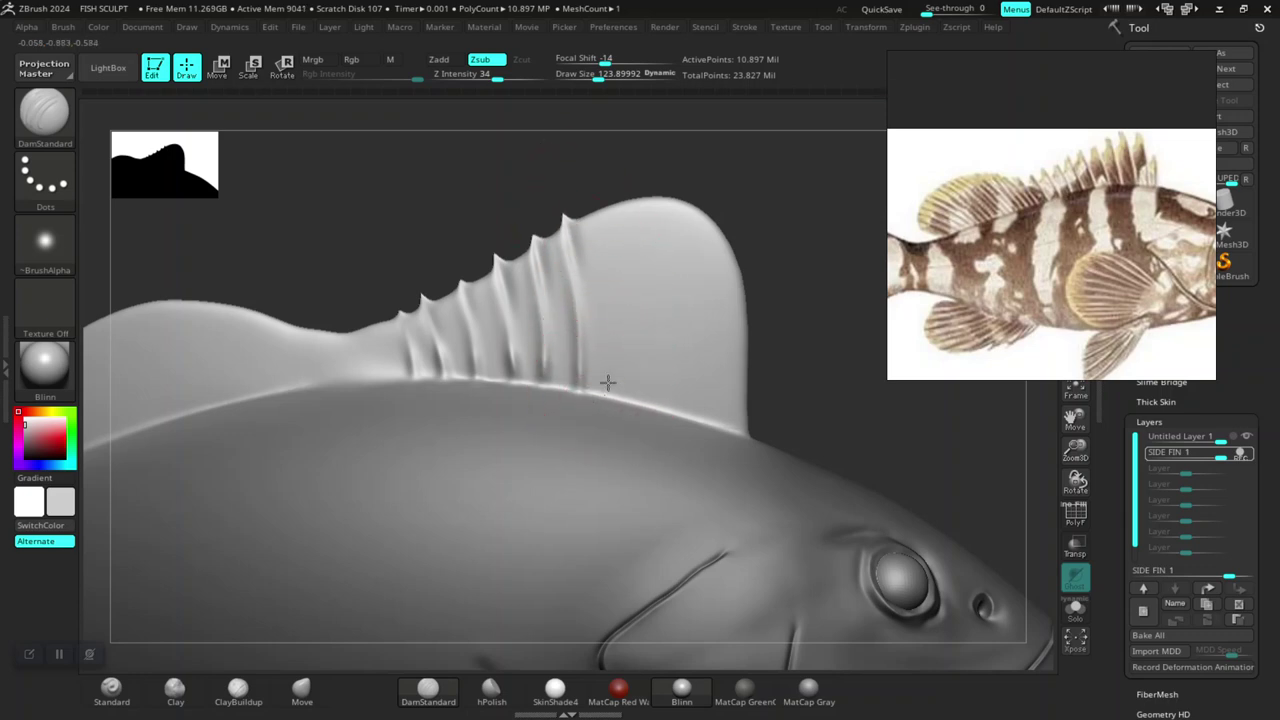
pyautogui.moveTo(598, 130); pyautogui.dragTo(600, 134)
pyautogui.moveTo(636, 400); pyautogui.dragTo(659, 218)
pyautogui.moveTo(656, 104); pyautogui.dragTo(657, 108)
pyautogui.moveTo(665, 405); pyautogui.dragTo(732, 141)
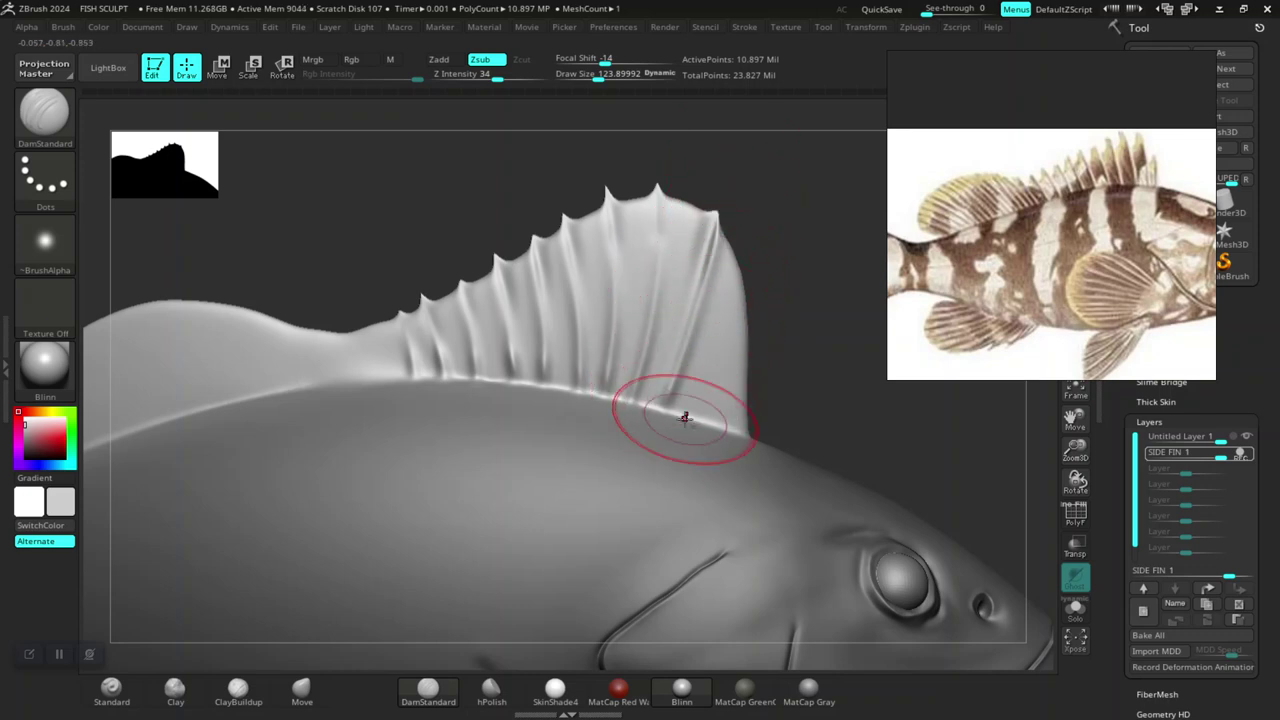
pyautogui.press('ctrl')
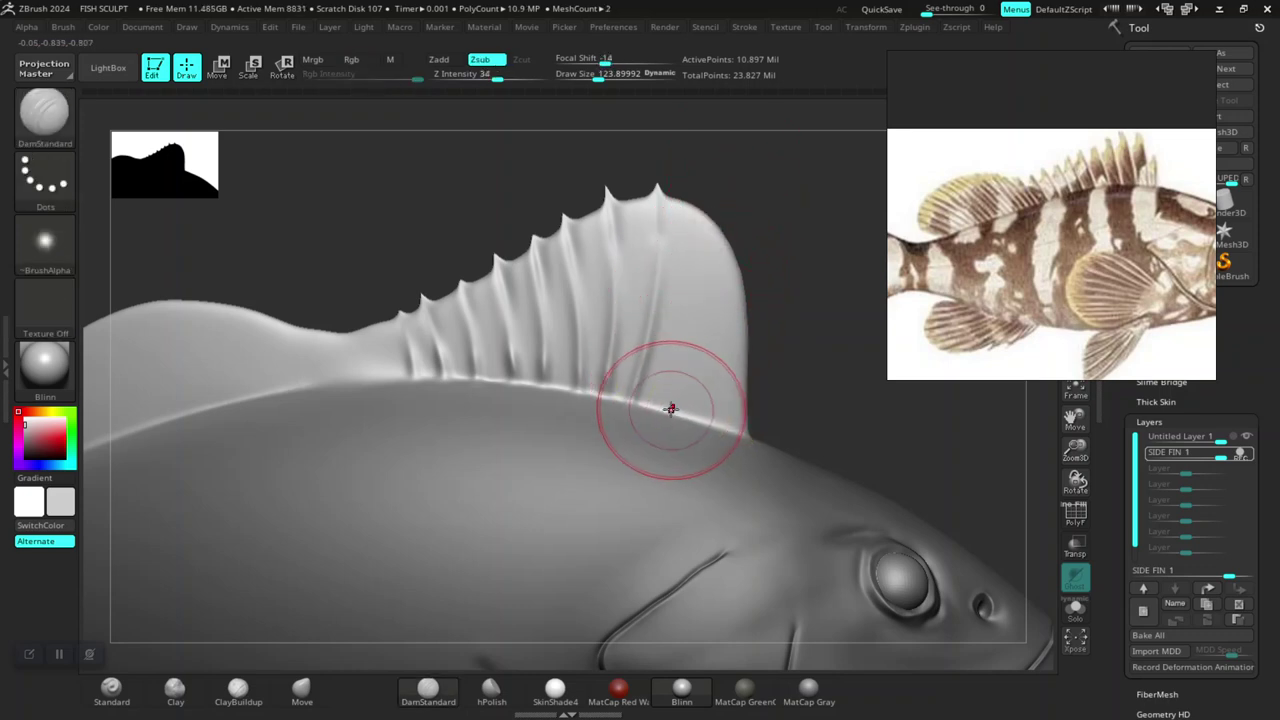
pyautogui.moveTo(676, 410); pyautogui.dragTo(704, 144)
pyautogui.moveTo(694, 410); pyautogui.dragTo(727, 101)
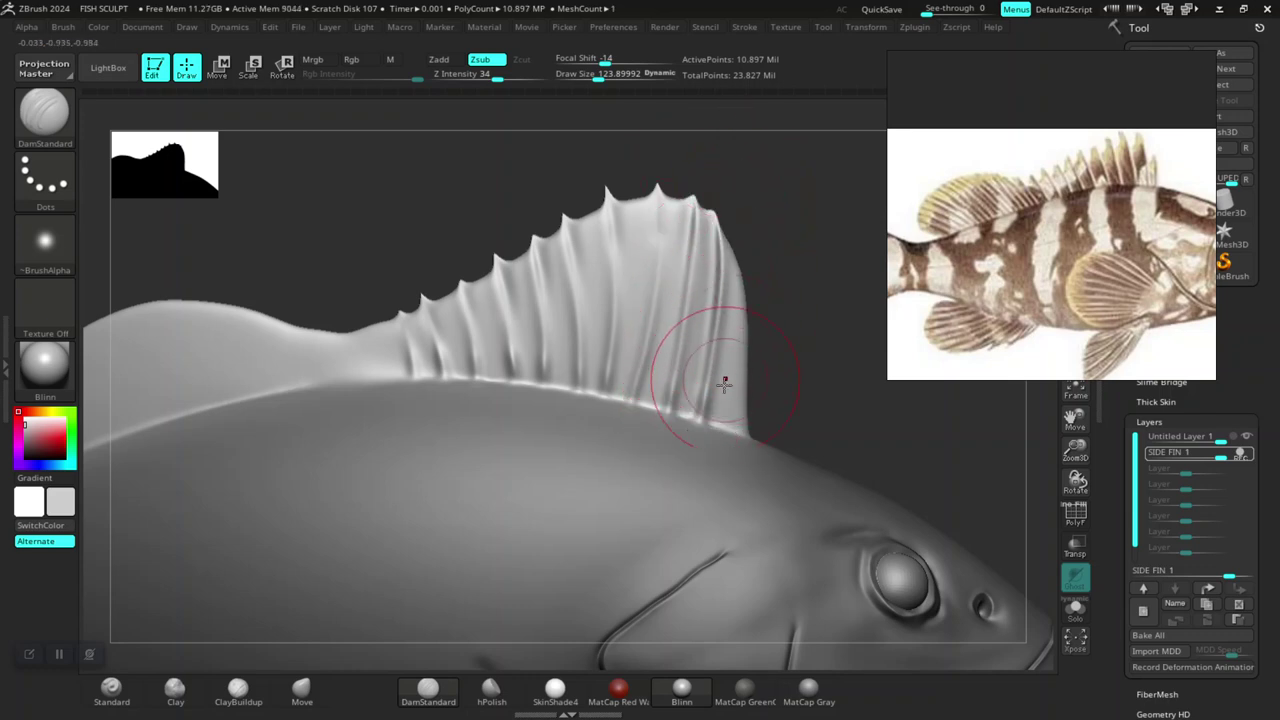
pyautogui.moveTo(700, 423)
pyautogui.mouseDown()
pyautogui.moveTo(813, 245)
pyautogui.moveTo(592, 296)
pyautogui.moveTo(443, 209)
pyautogui.mouseUp()
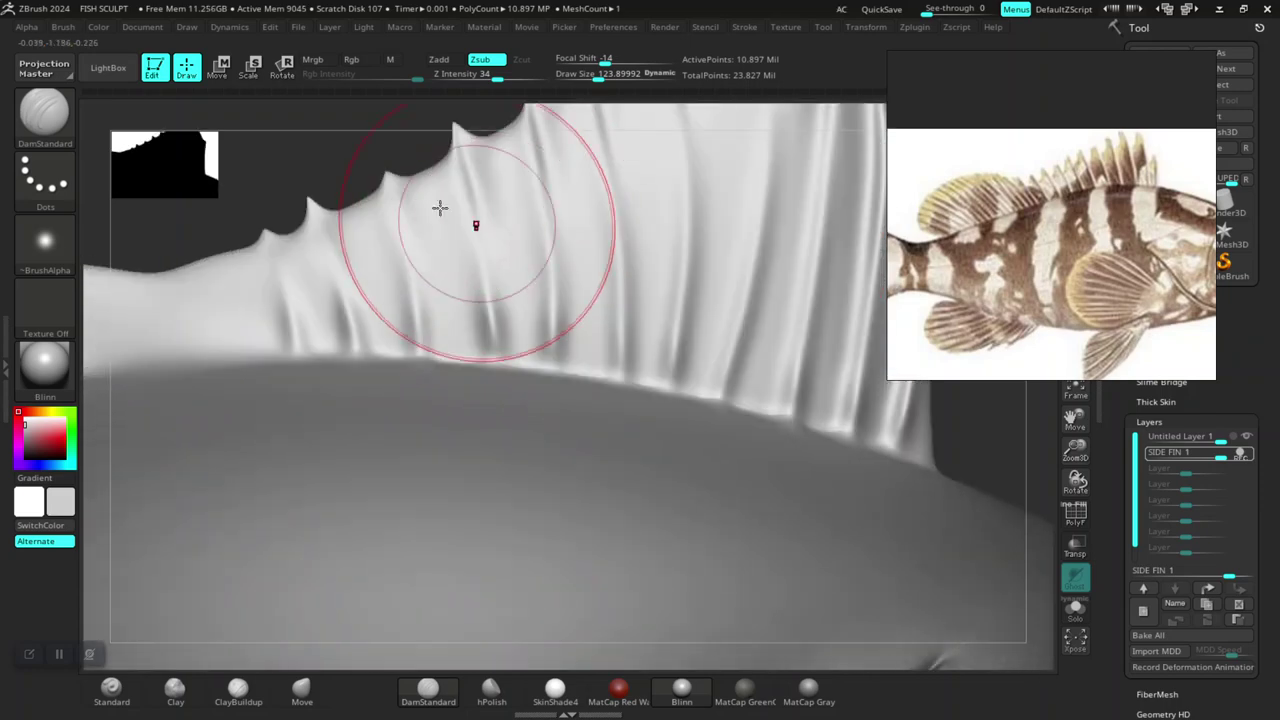
# Step: Shrink the brush and carve fine creases down the dorsal fin's rear edge
pyautogui.moveTo(369, 151); pyautogui.dragTo(417, 212)
pyautogui.hotkey('ctrl', 'z')
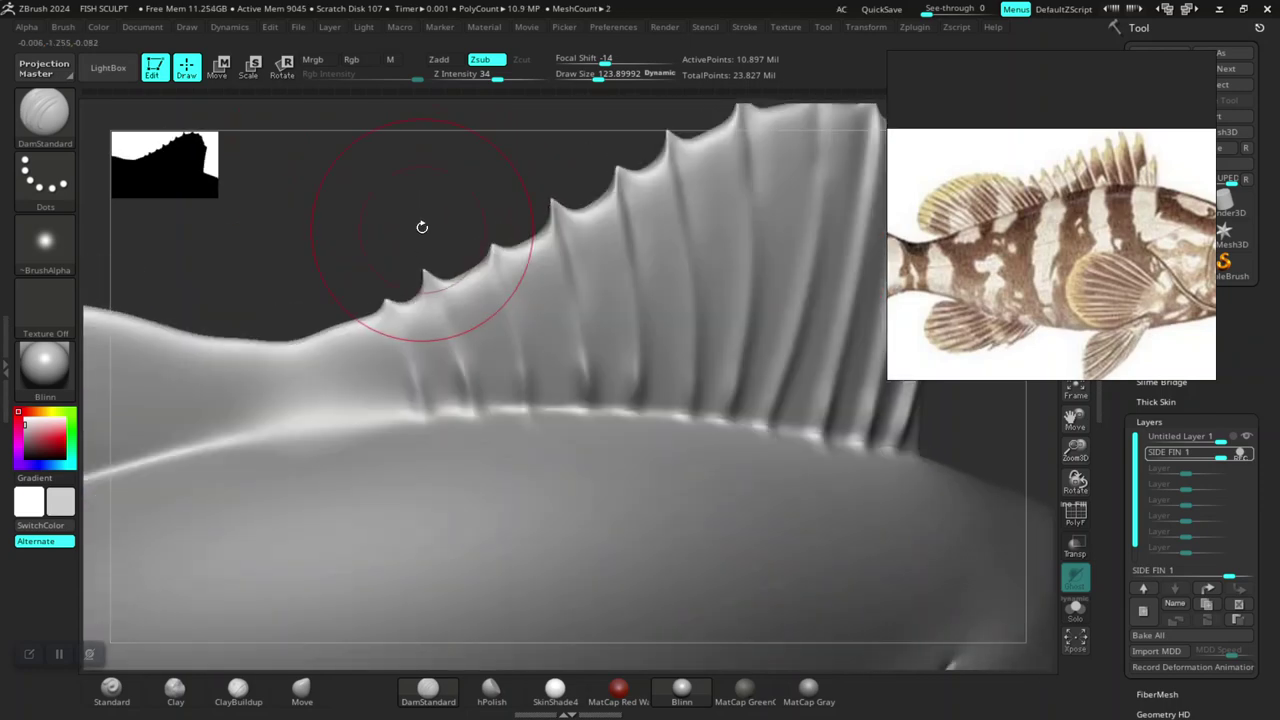
pyautogui.hotkey('ctrl', 'z')
pyautogui.hotkey('ctrl', 'z')
pyautogui.hotkey('ctrl', 'z')
pyautogui.moveTo(486, 234)
pyautogui.mouseDown()
pyautogui.moveTo(540, 276)
pyautogui.moveTo(557, 319)
pyautogui.moveTo(457, 289)
pyautogui.moveTo(389, 229)
pyautogui.moveTo(508, 291)
pyautogui.moveTo(434, 234)
pyautogui.moveTo(514, 323)
pyautogui.moveTo(709, 257)
pyautogui.moveTo(731, 280)
pyautogui.moveTo(677, 251)
pyautogui.mouseUp()
pyautogui.press('space')
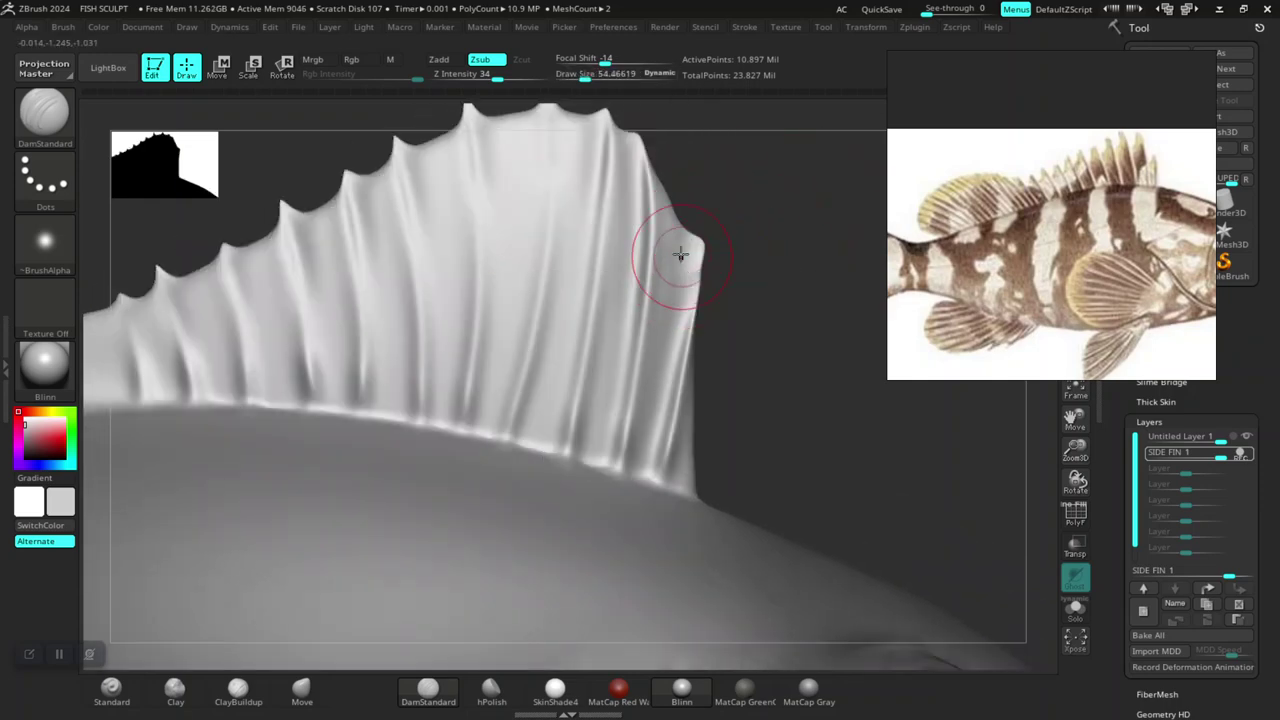
pyautogui.moveTo(665, 328); pyautogui.dragTo(670, 383)
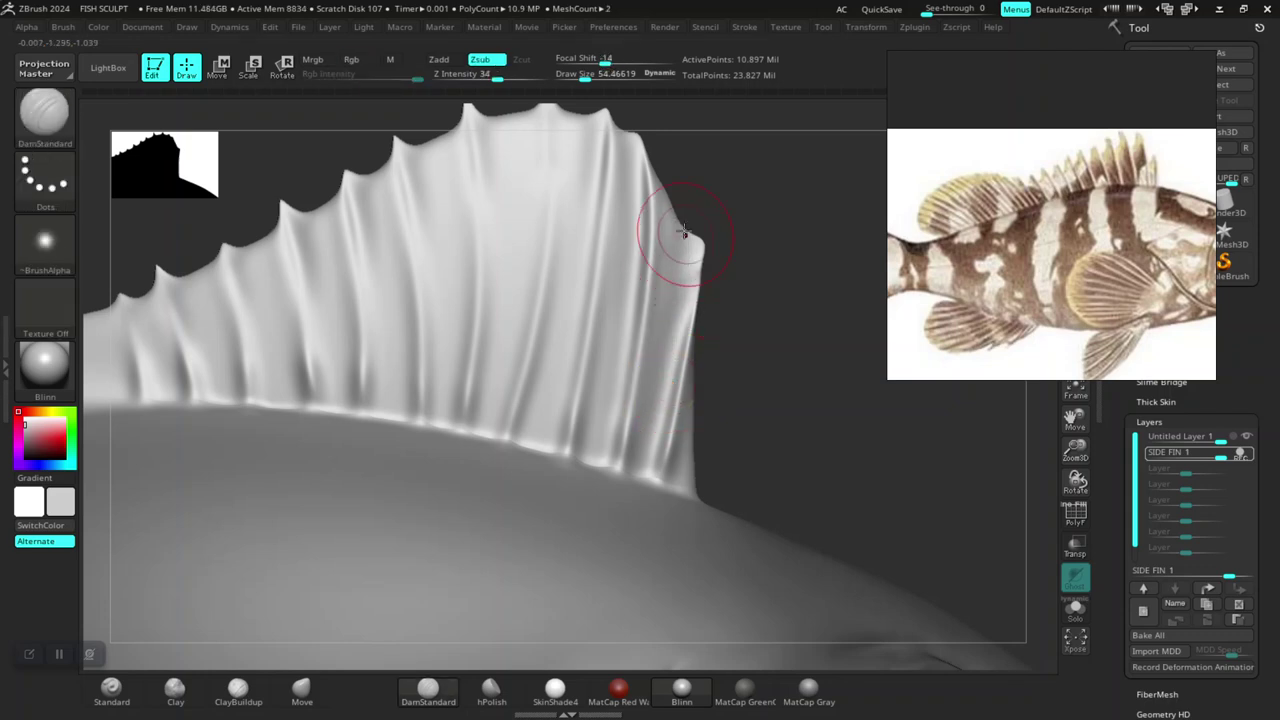
pyautogui.moveTo(668, 222); pyautogui.dragTo(661, 363)
pyautogui.moveTo(648, 467); pyautogui.dragTo(645, 500)
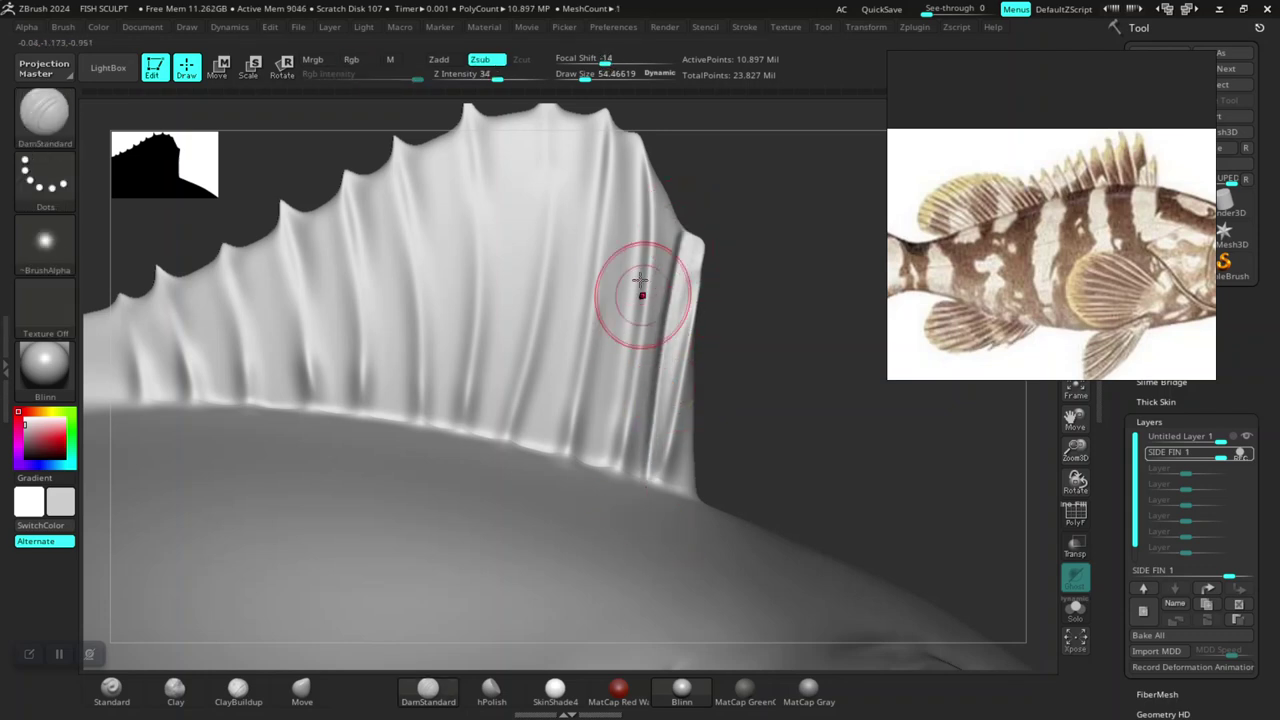
pyautogui.moveTo(754, 260); pyautogui.dragTo(648, 207)
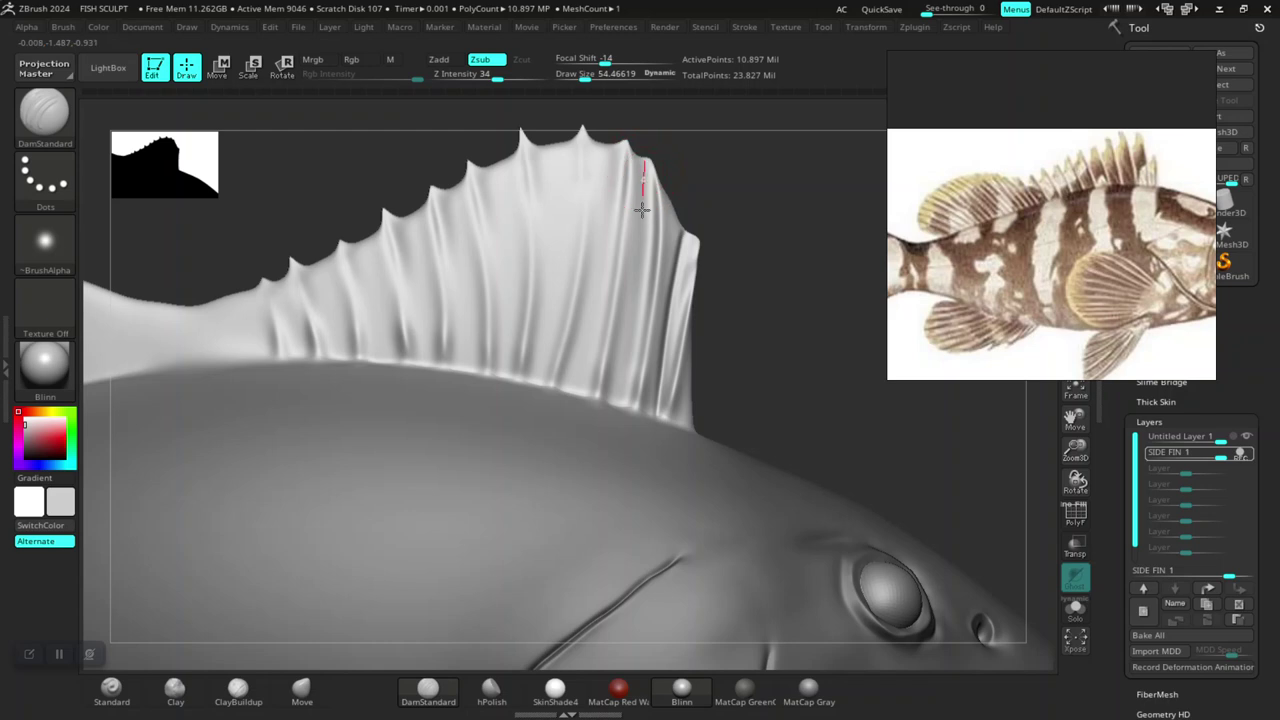
# Step: Drop the fin to a lower subdivision level with Shift+D
pyautogui.press('ctrl')
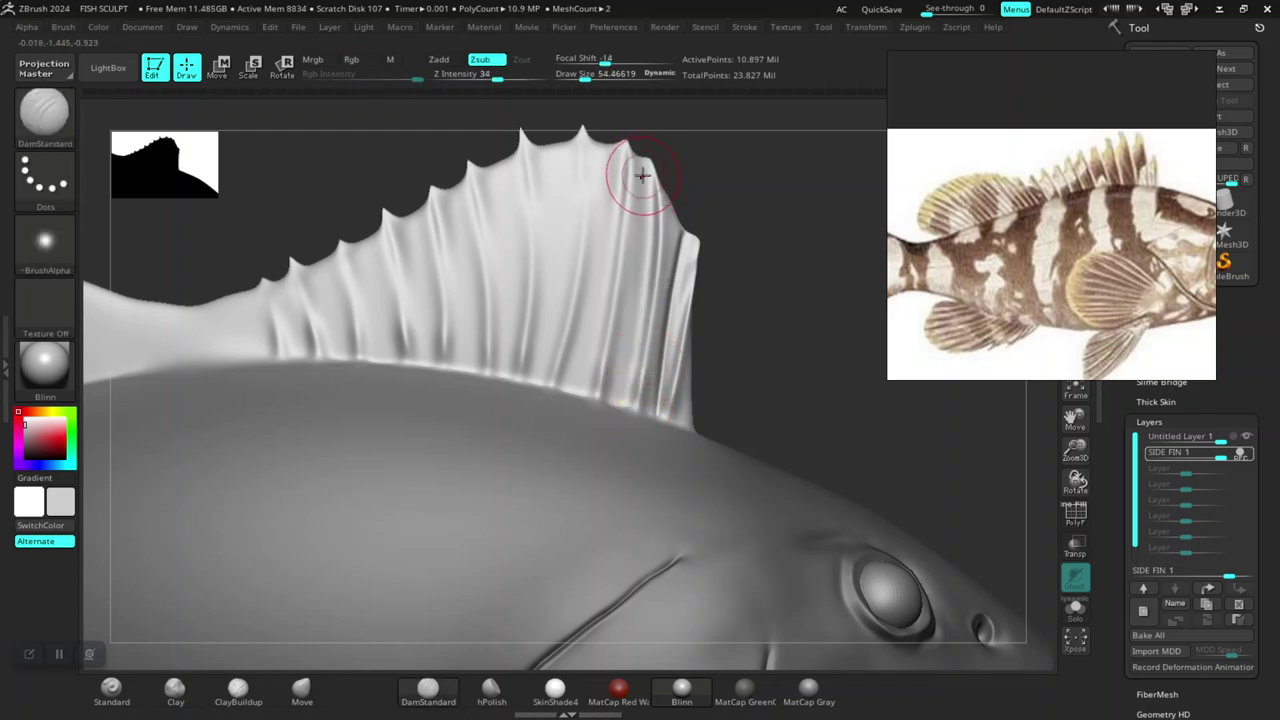
pyautogui.press('shift')
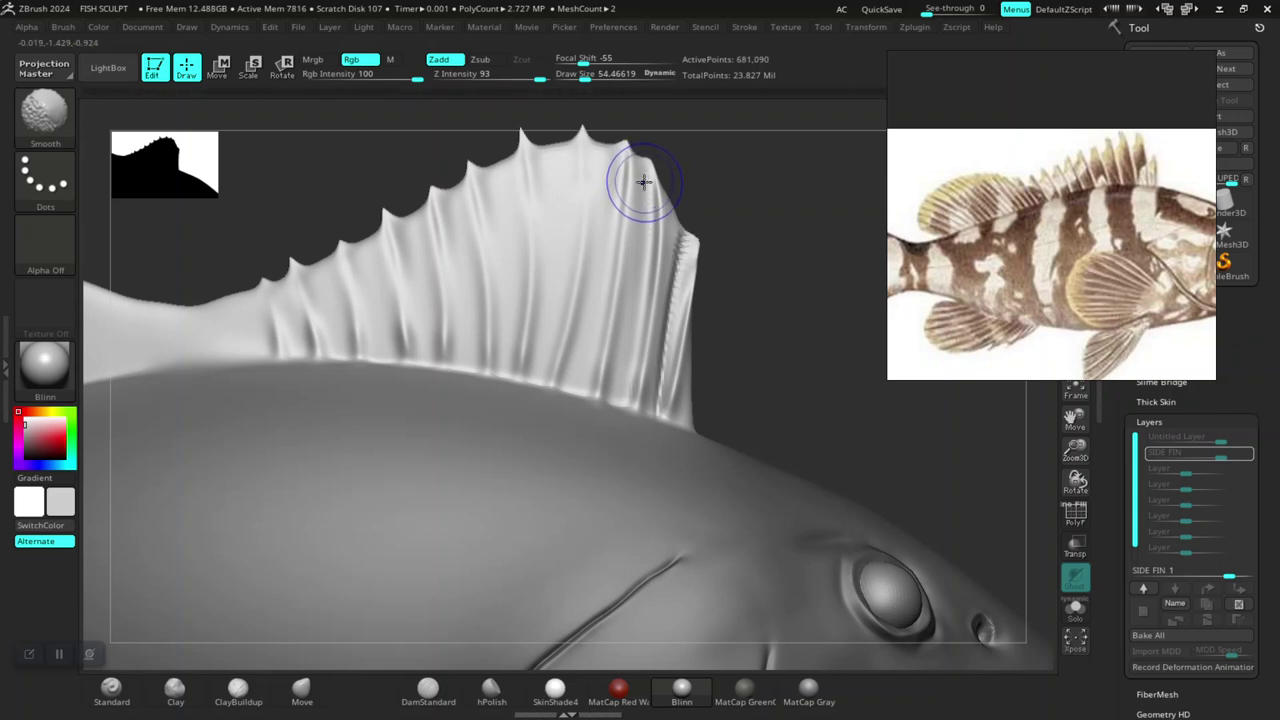
pyautogui.hotkey('shift', 'd')
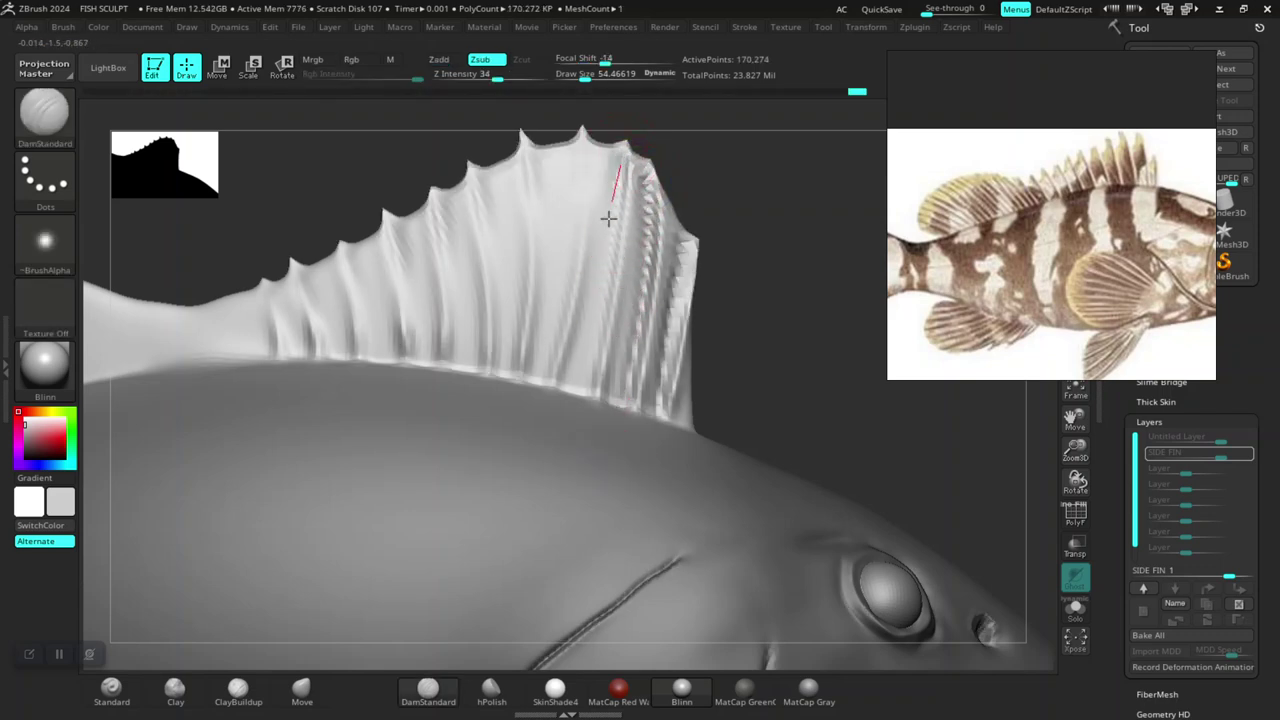
# Step: Smooth a vertical strip of the fin's ridges and carve grooves near its base
pyautogui.keyDown('shift'); pyautogui.moveTo(586, 400); pyautogui.dragTo(600, 229); pyautogui.keyUp('shift')
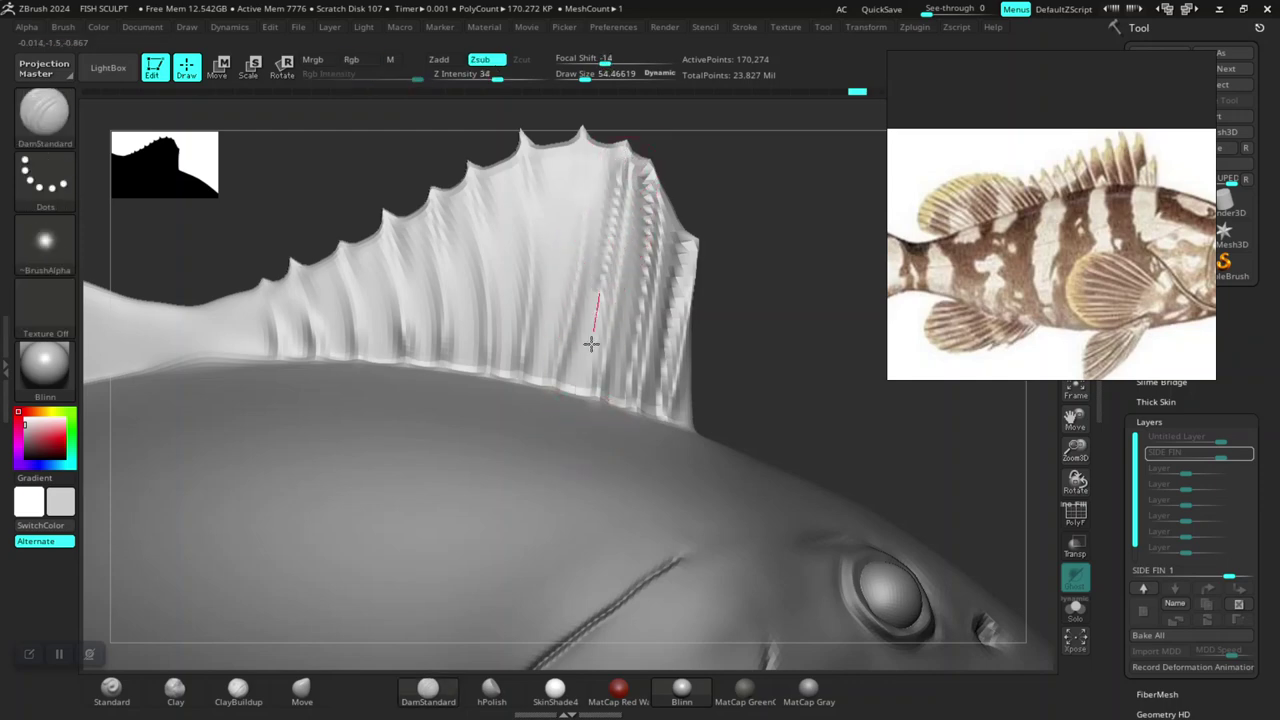
pyautogui.keyDown('shift'); pyautogui.moveTo(575, 430); pyautogui.dragTo(565, 193); pyautogui.keyUp('shift')
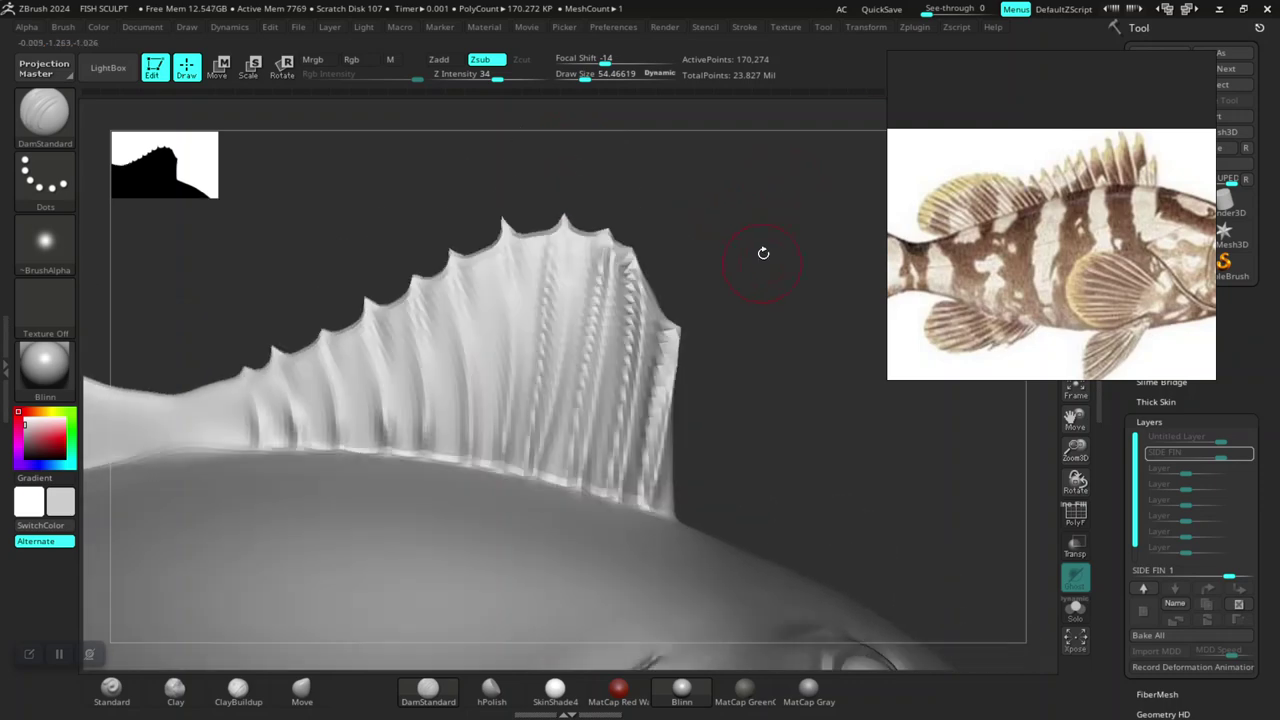
pyautogui.moveTo(763, 251)
pyautogui.mouseDown()
pyautogui.moveTo(740, 286)
pyautogui.moveTo(643, 277)
pyautogui.mouseUp()
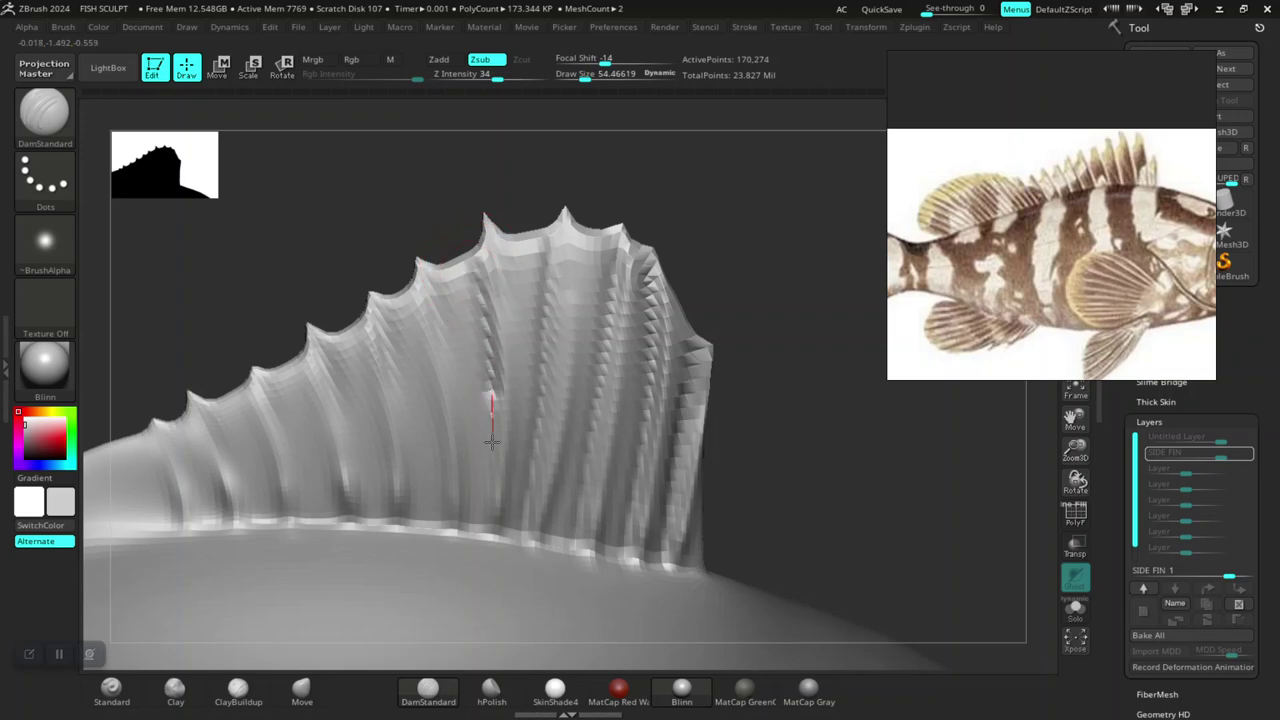
pyautogui.moveTo(399, 308); pyautogui.dragTo(420, 385)
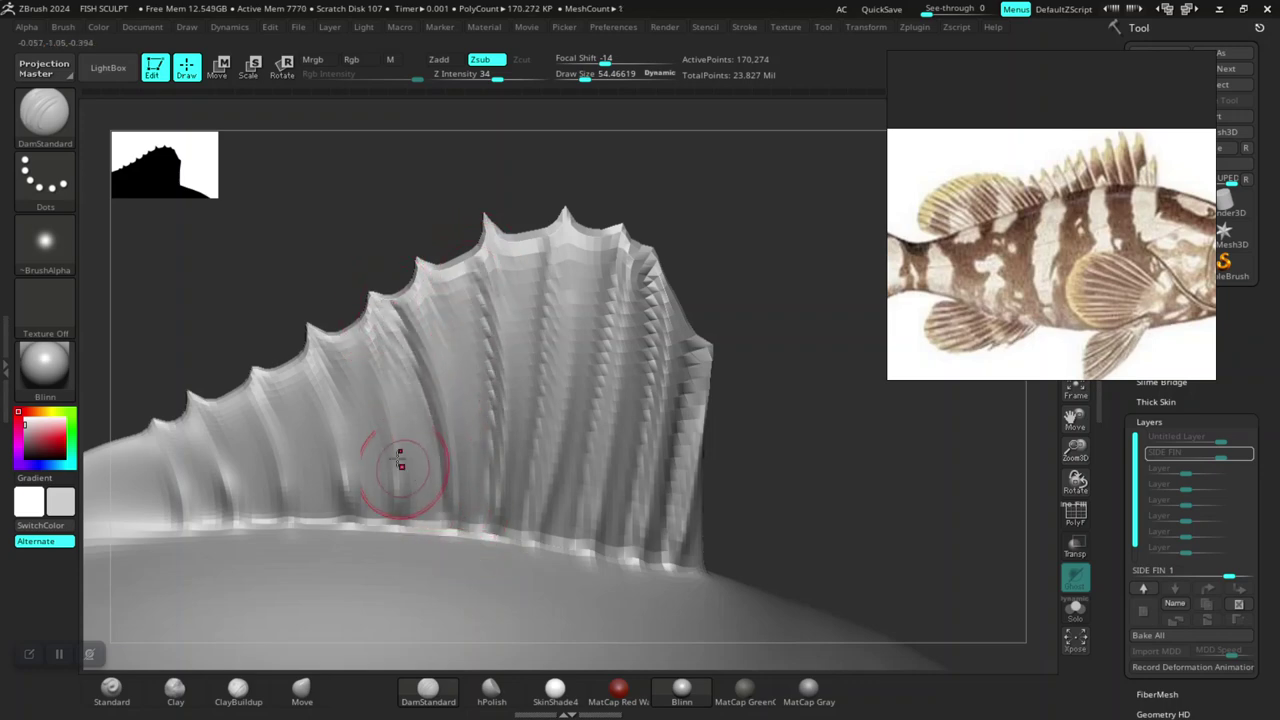
pyautogui.moveTo(382, 540); pyautogui.dragTo(372, 530)
pyautogui.moveTo(294, 367); pyautogui.dragTo(308, 402)
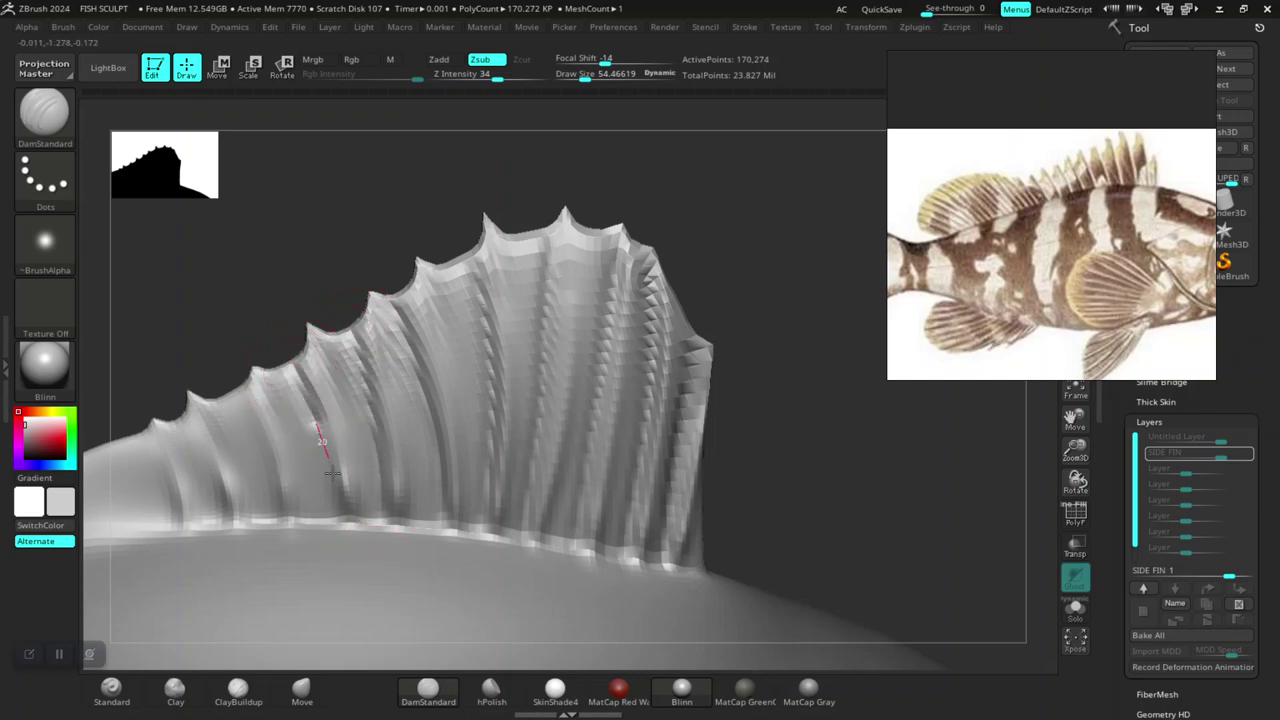
pyautogui.moveTo(340, 530); pyautogui.dragTo(278, 545)
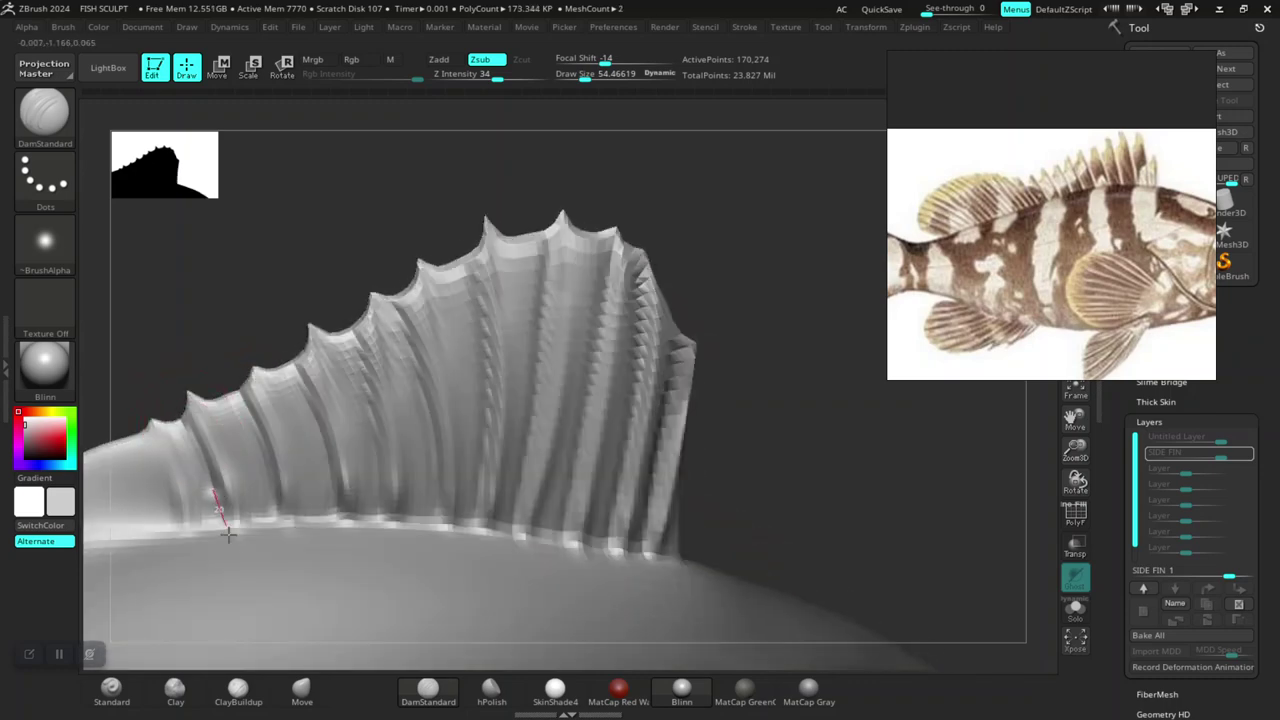
# Step: Reshape the front spike and re-cut grooves from fin tip to base, refining the rear edge
pyautogui.moveTo(186, 505); pyautogui.dragTo(145, 437)
pyautogui.moveTo(198, 552); pyautogui.dragTo(232, 485)
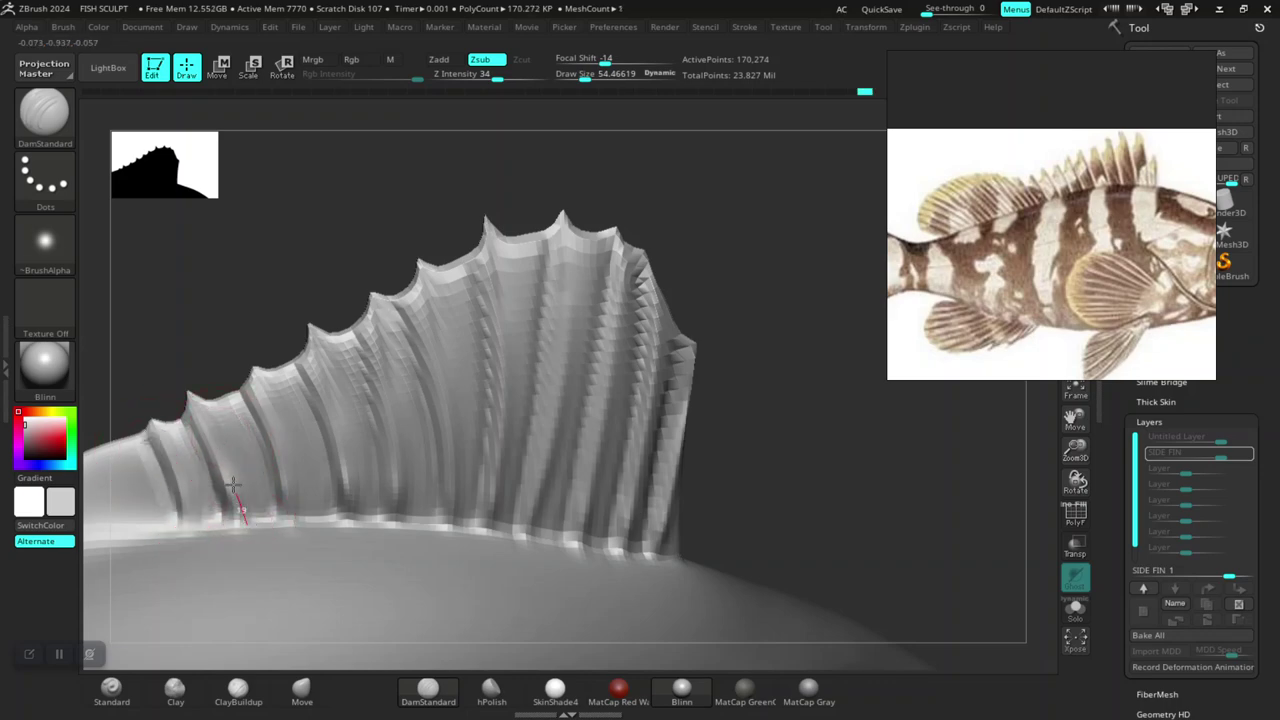
pyautogui.moveTo(243, 423); pyautogui.dragTo(300, 514)
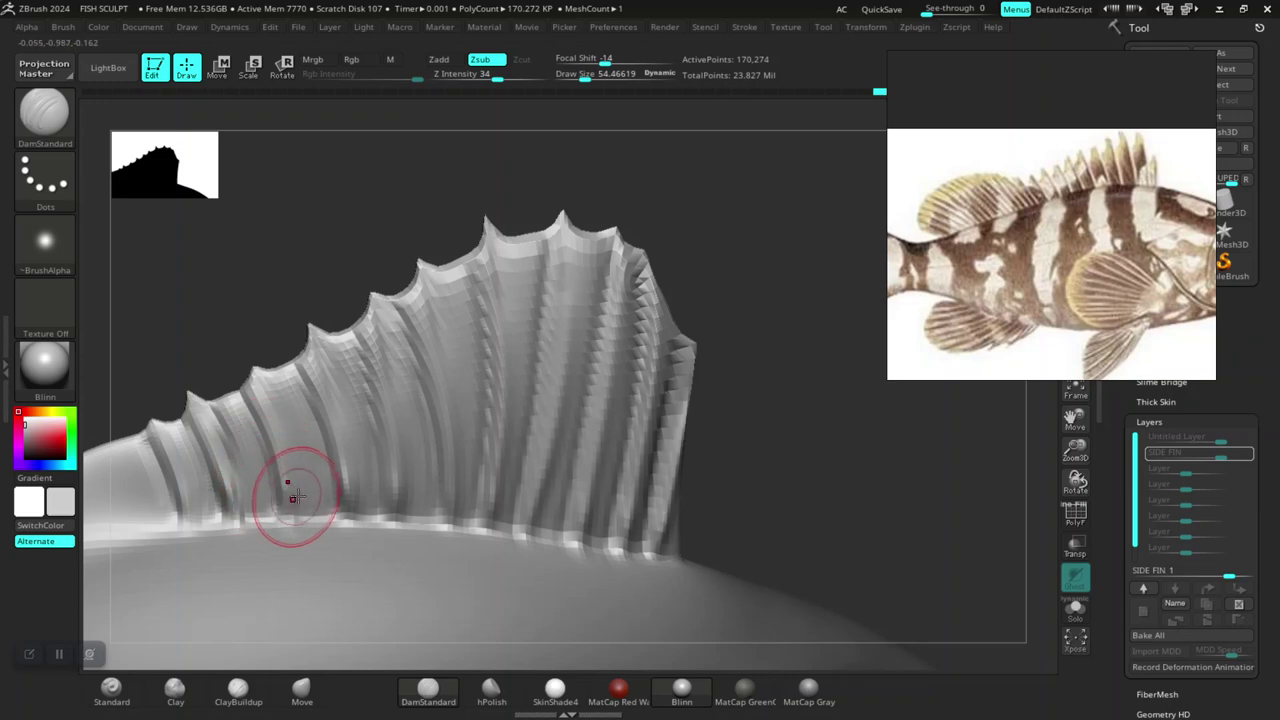
pyautogui.moveTo(260, 375); pyautogui.dragTo(362, 507)
pyautogui.moveTo(320, 354); pyautogui.dragTo(410, 466)
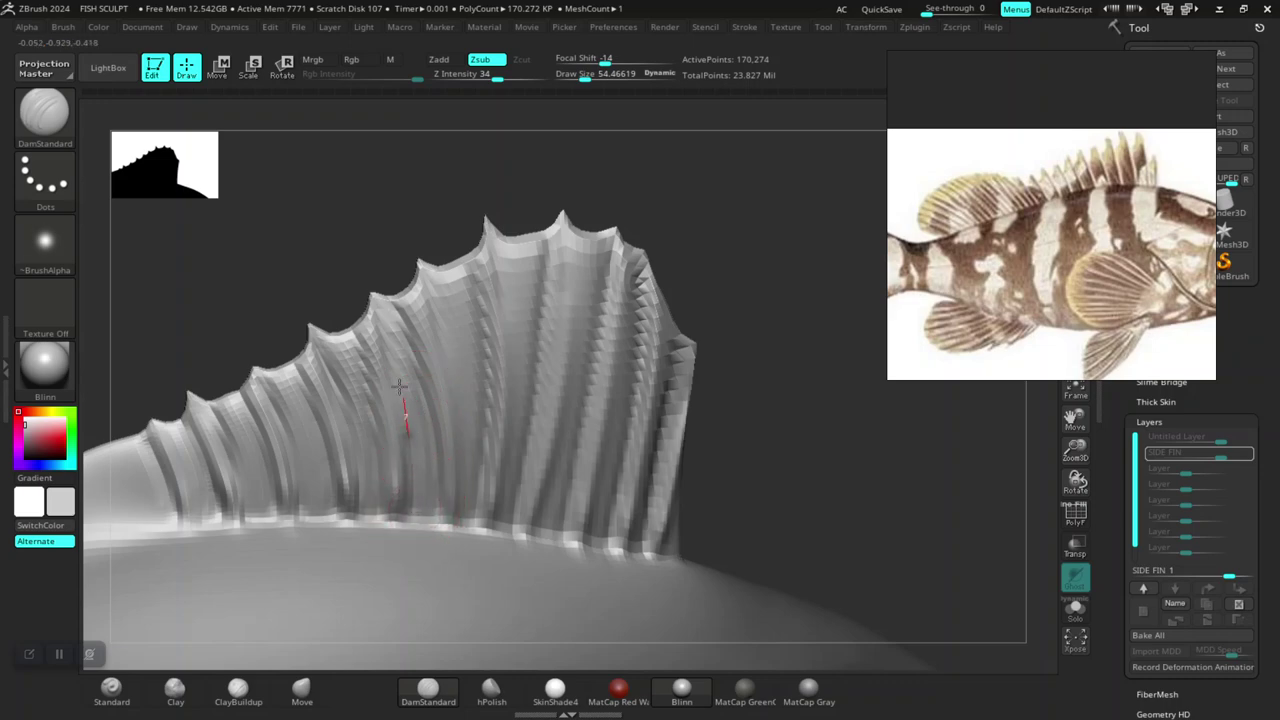
pyautogui.moveTo(458, 413); pyautogui.dragTo(463, 510)
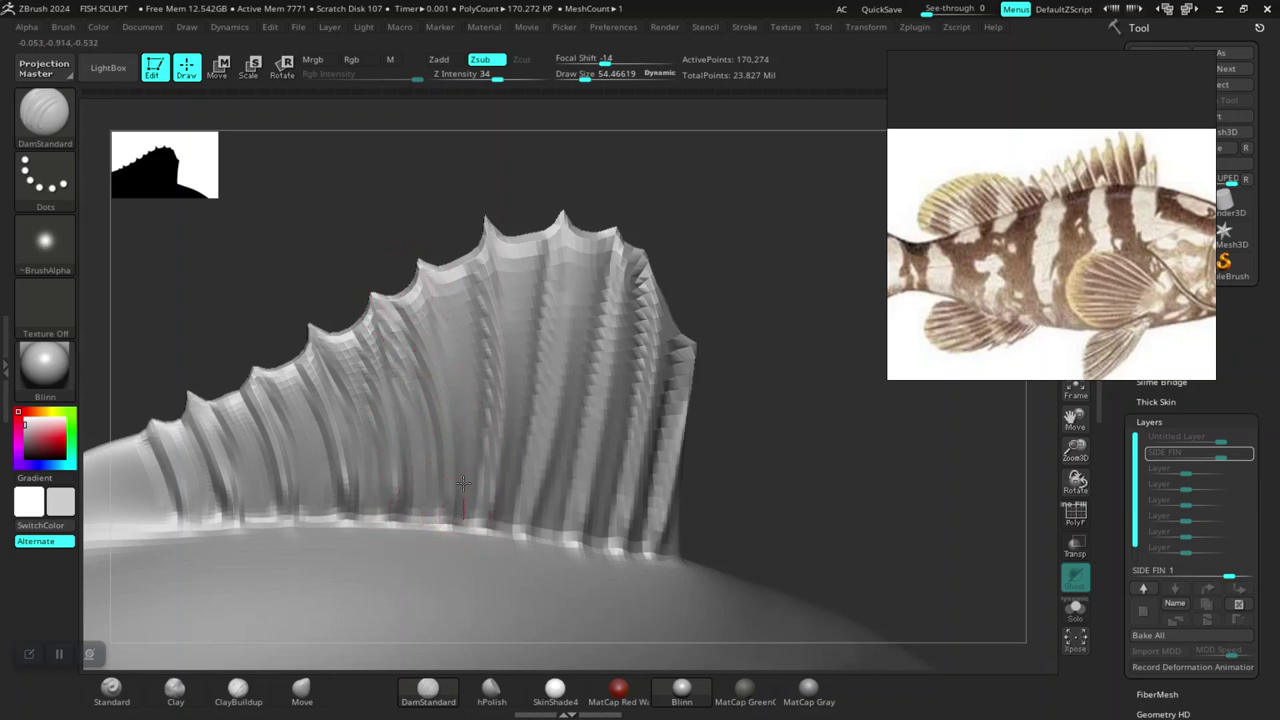
pyautogui.moveTo(466, 334); pyautogui.dragTo(471, 486)
pyautogui.moveTo(487, 186); pyautogui.dragTo(489, 500)
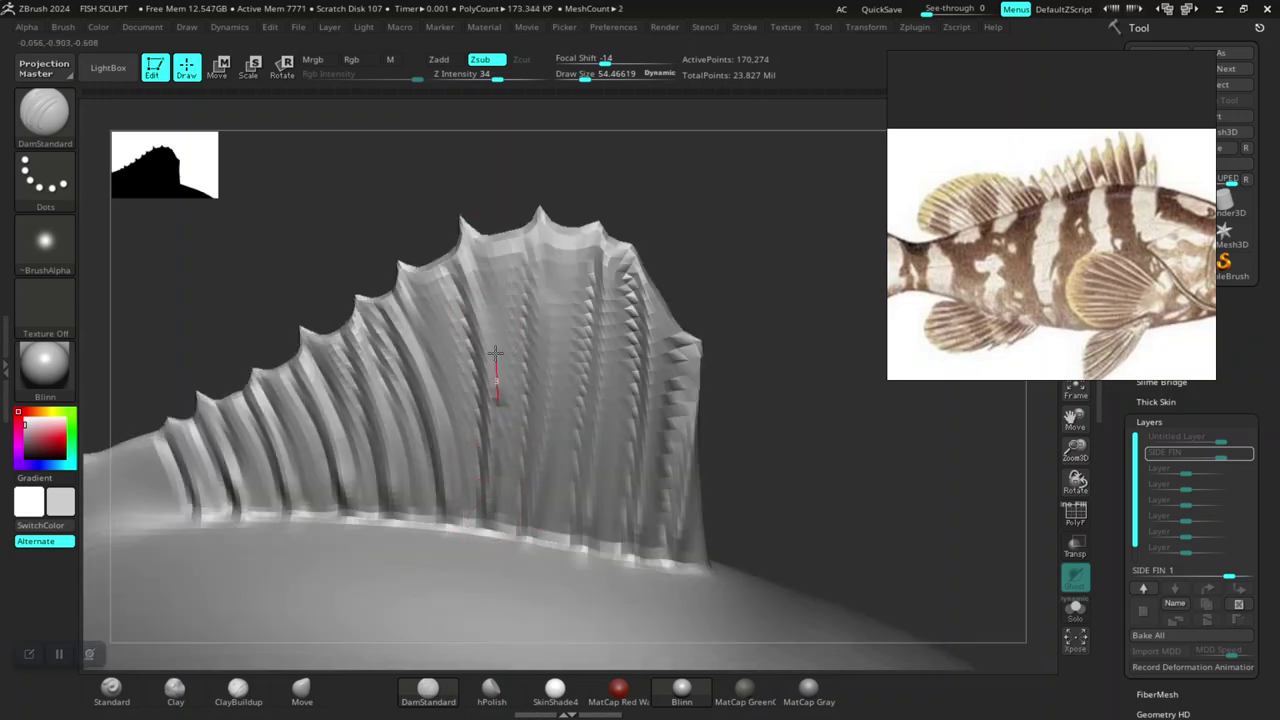
pyautogui.moveTo(466, 217)
pyautogui.mouseDown()
pyautogui.moveTo(543, 486)
pyautogui.moveTo(538, 525)
pyautogui.mouseUp()
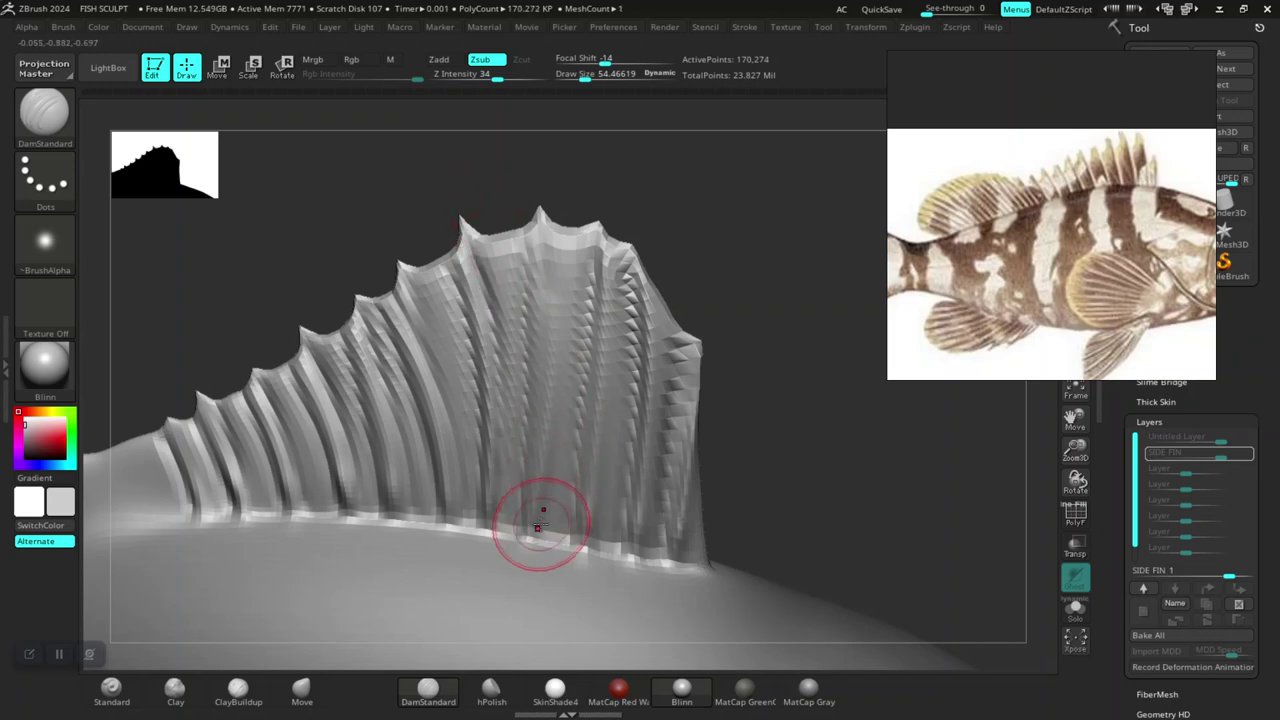
pyautogui.moveTo(554, 230)
pyautogui.mouseDown()
pyautogui.moveTo(586, 257)
pyautogui.moveTo(586, 486)
pyautogui.moveTo(600, 540)
pyautogui.mouseUp()
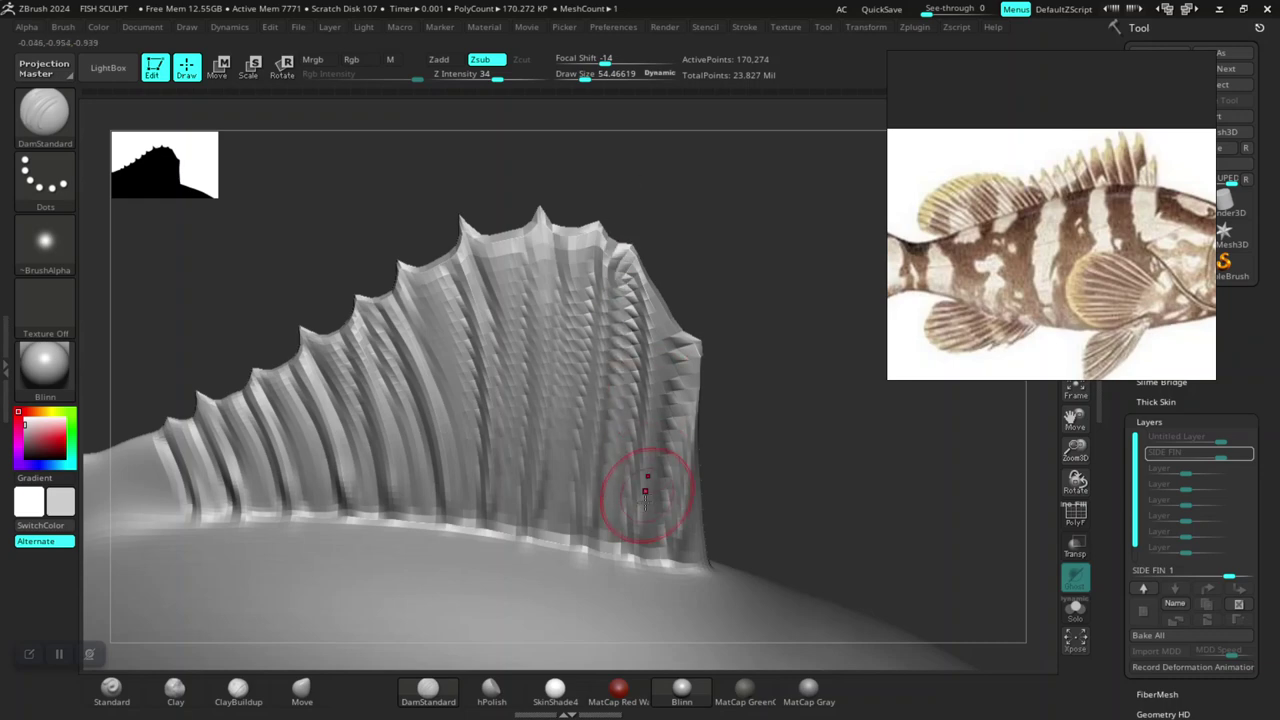
pyautogui.moveTo(703, 462); pyautogui.dragTo(778, 382)
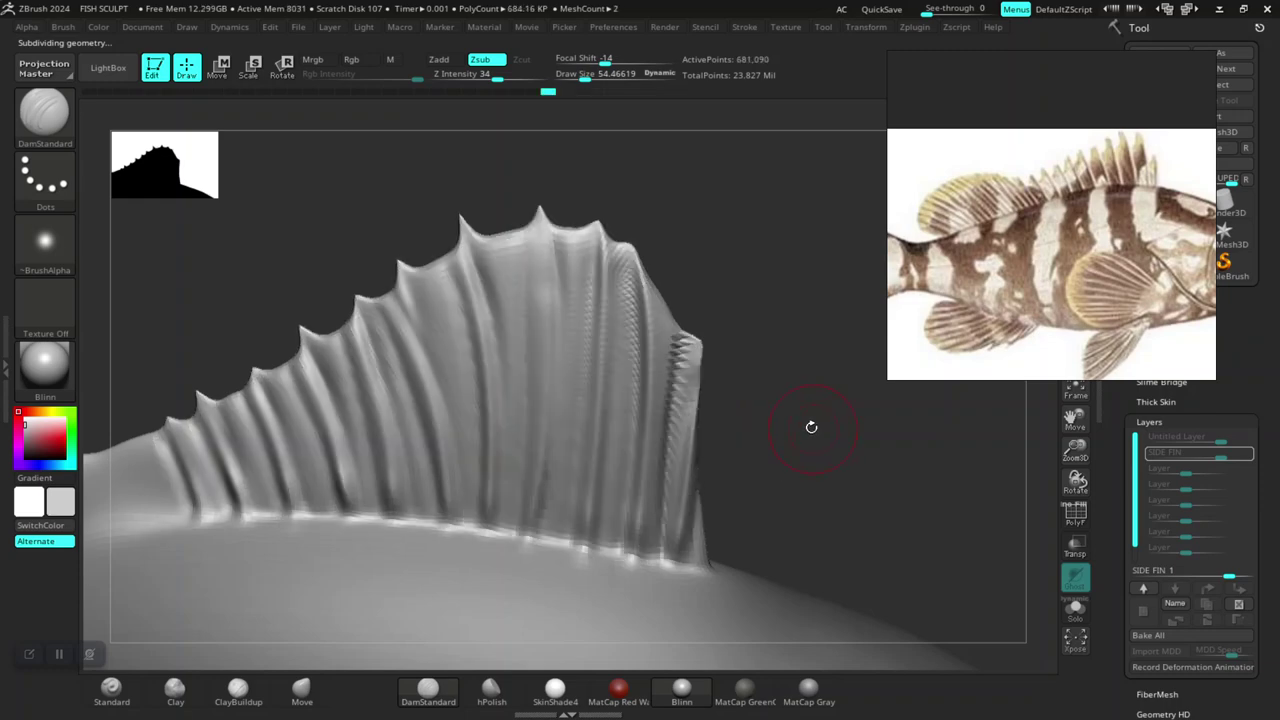
# Step: Subdivide the fin to about 2.7 million points and frame it above the eye
pyautogui.hotkey('ctrl', 'd')
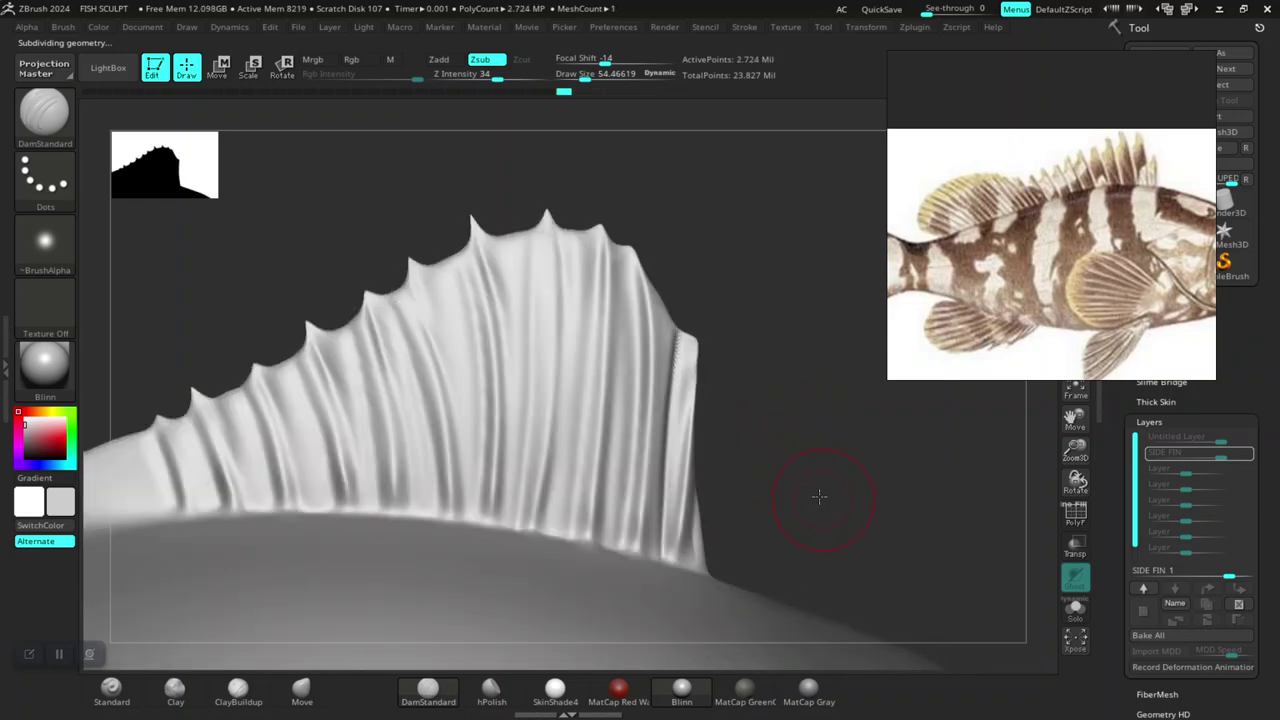
pyautogui.moveTo(774, 500); pyautogui.dragTo(813, 334)
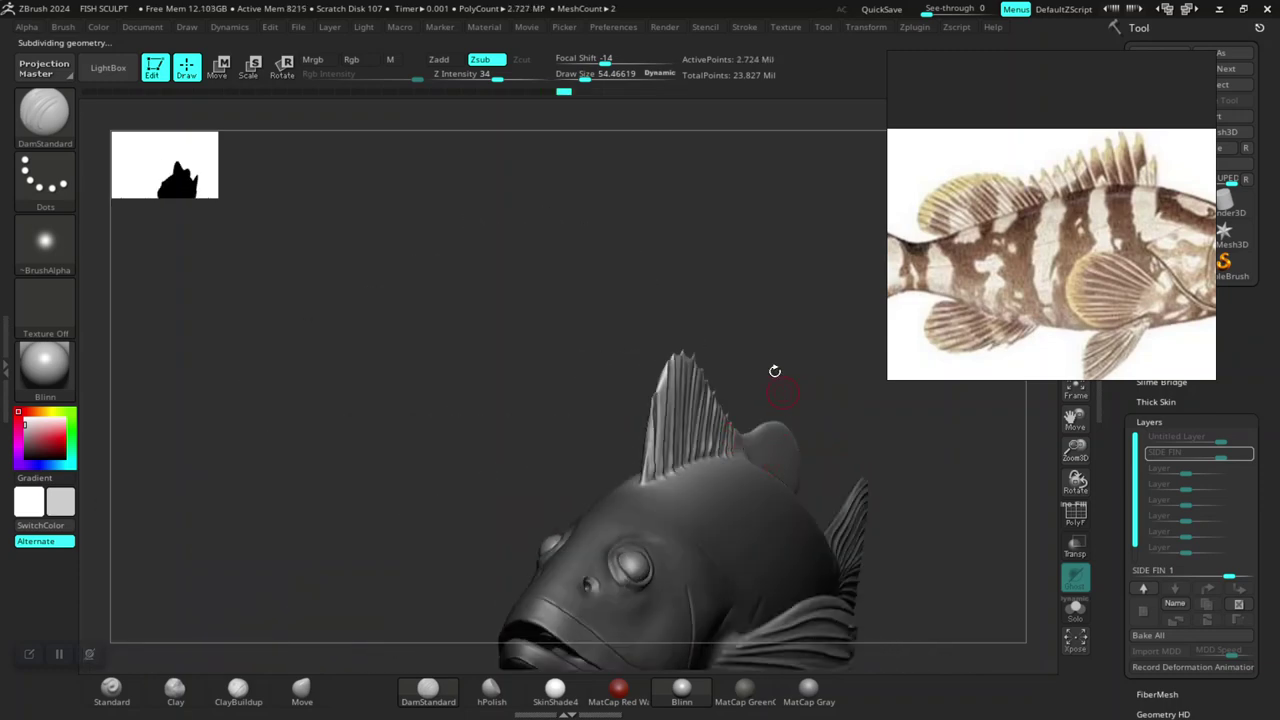
pyautogui.scroll(5, 813, 334)
pyautogui.scroll(5, 751, 411)
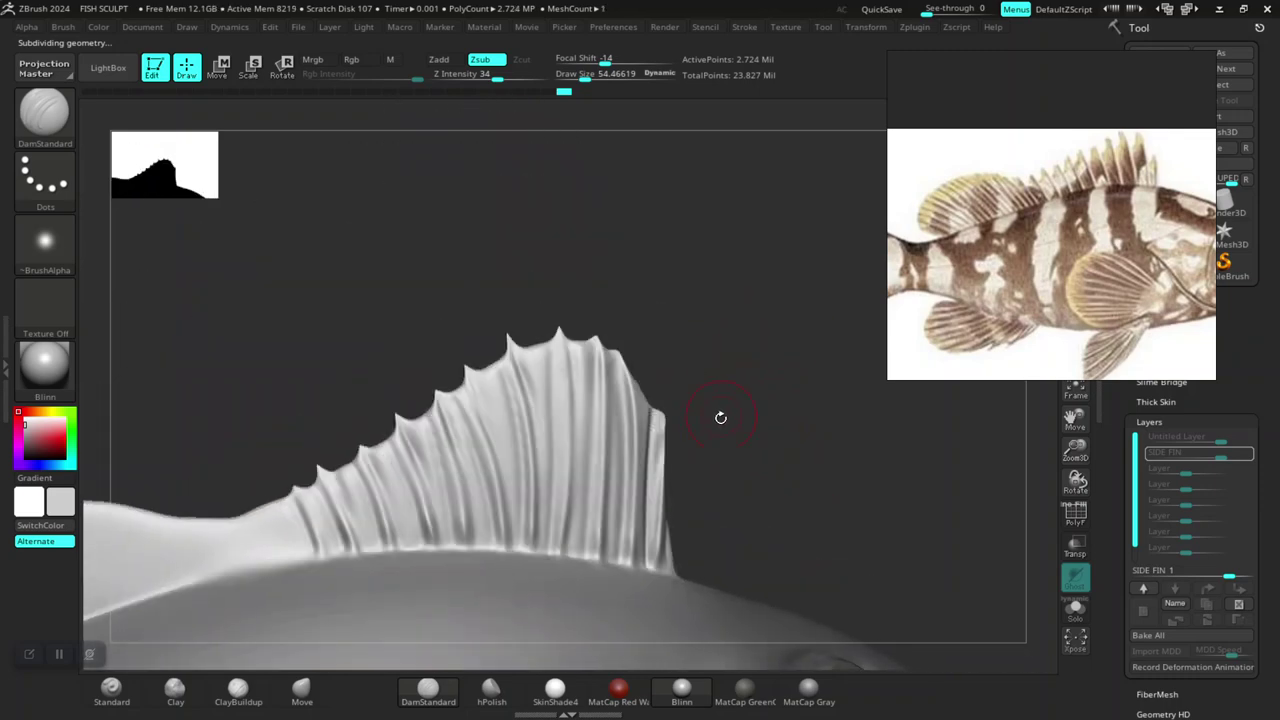
pyautogui.moveTo(731, 456)
pyautogui.mouseDown()
pyautogui.moveTo(774, 343)
pyautogui.moveTo(811, 323)
pyautogui.moveTo(778, 357)
pyautogui.moveTo(700, 289)
pyautogui.mouseUp()
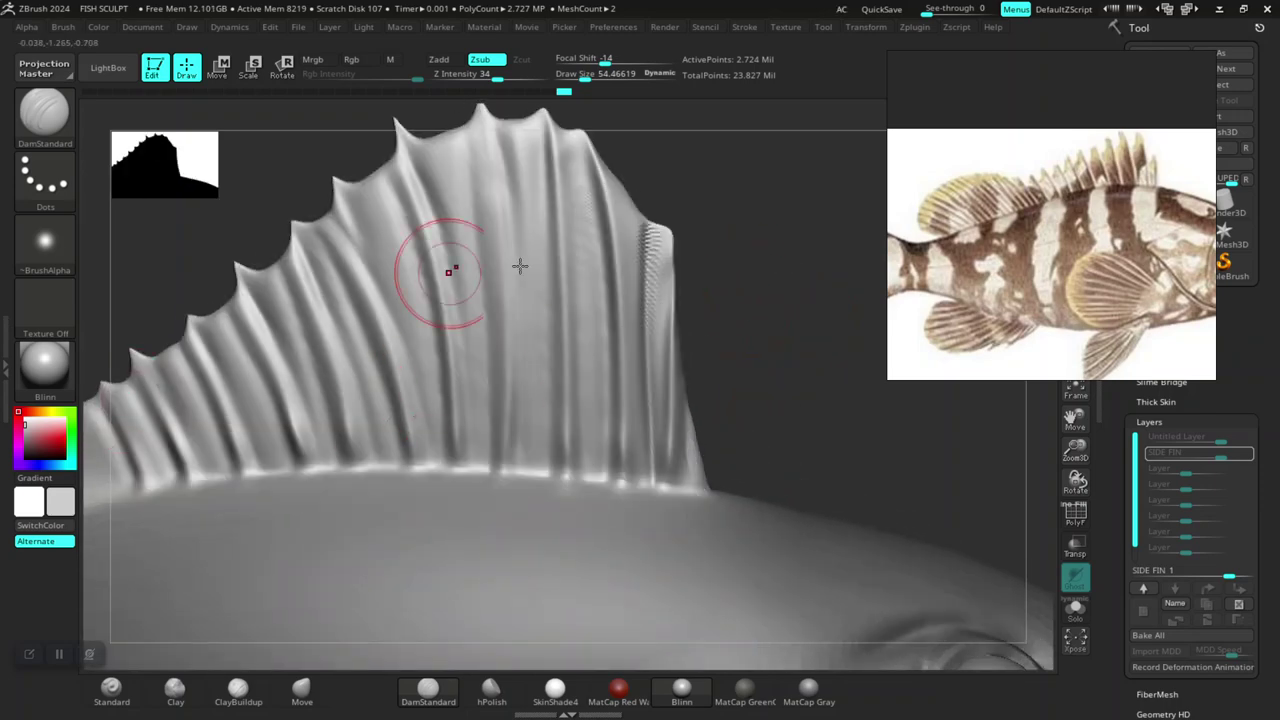
# Step: Set the DamStandard alpha to Alpha 01, rework the fin-base groove, and pick the Standard brush
pyautogui.click(45, 245)
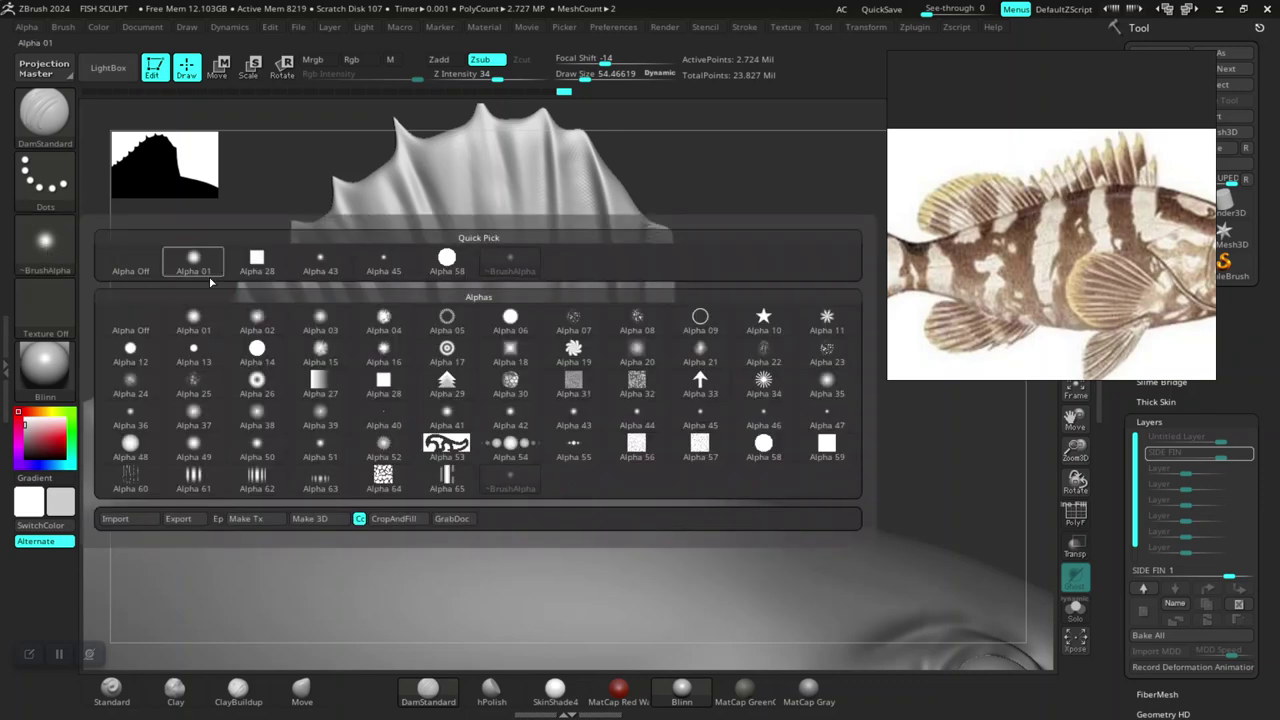
pyautogui.click(268, 332)
pyautogui.click(45, 245)
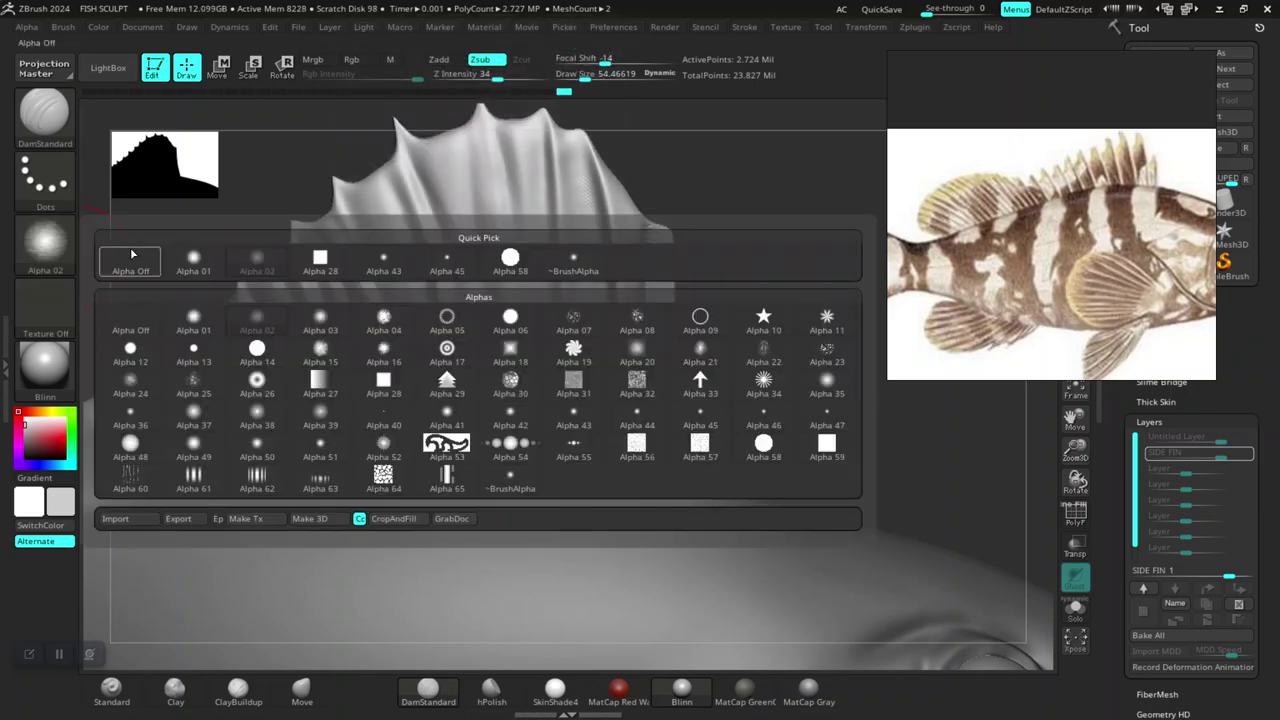
pyautogui.click(218, 266)
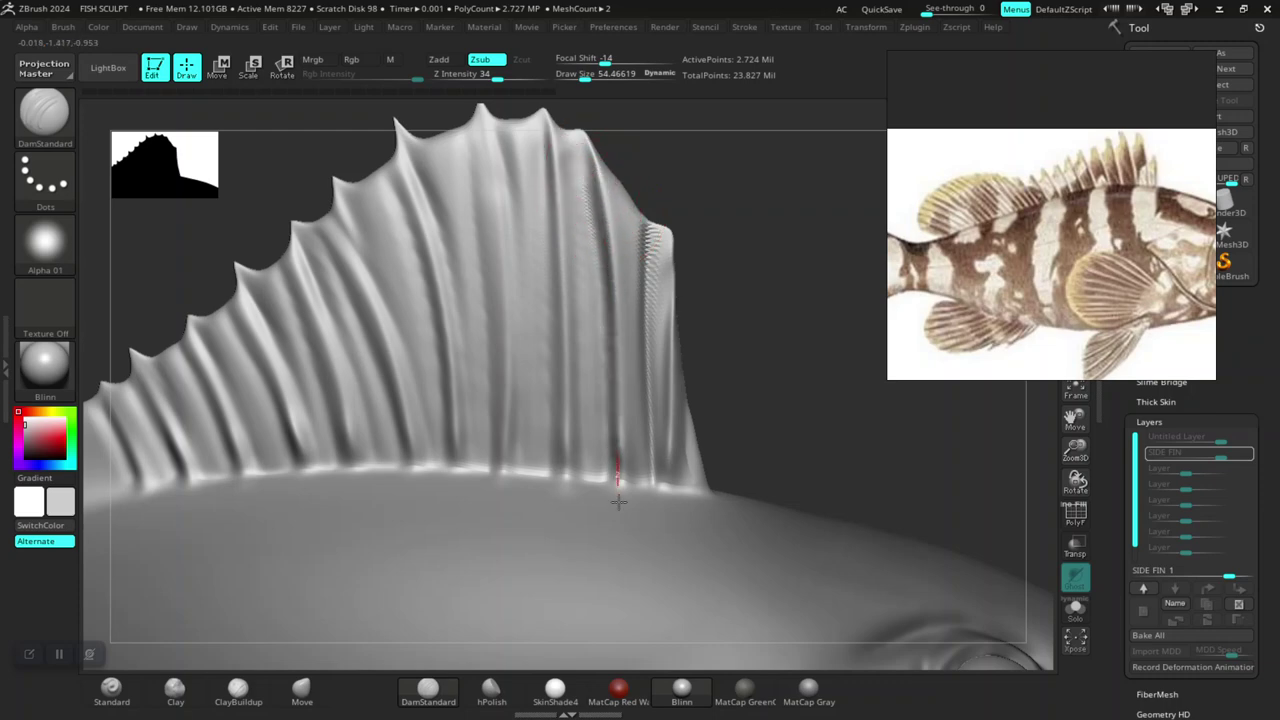
pyautogui.keyDown('shift'); pyautogui.moveTo(618, 502); pyautogui.dragTo(616, 482); pyautogui.keyUp('shift')
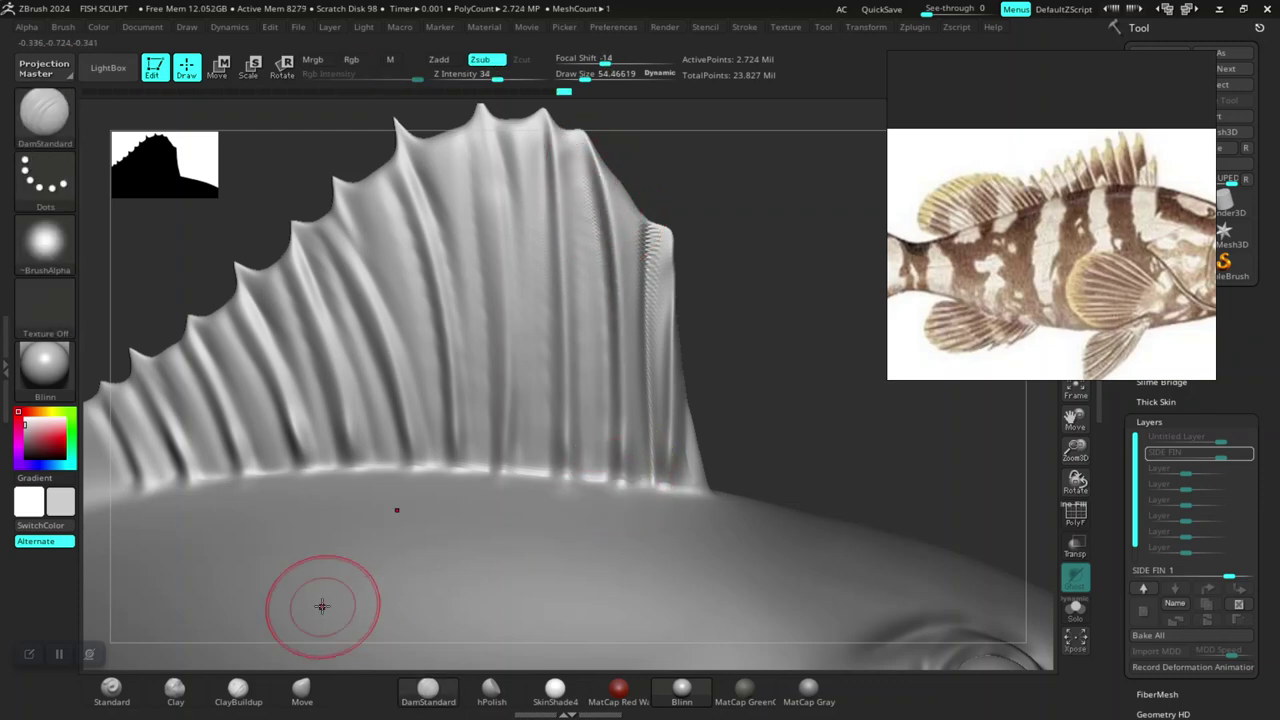
pyautogui.click(111, 688)
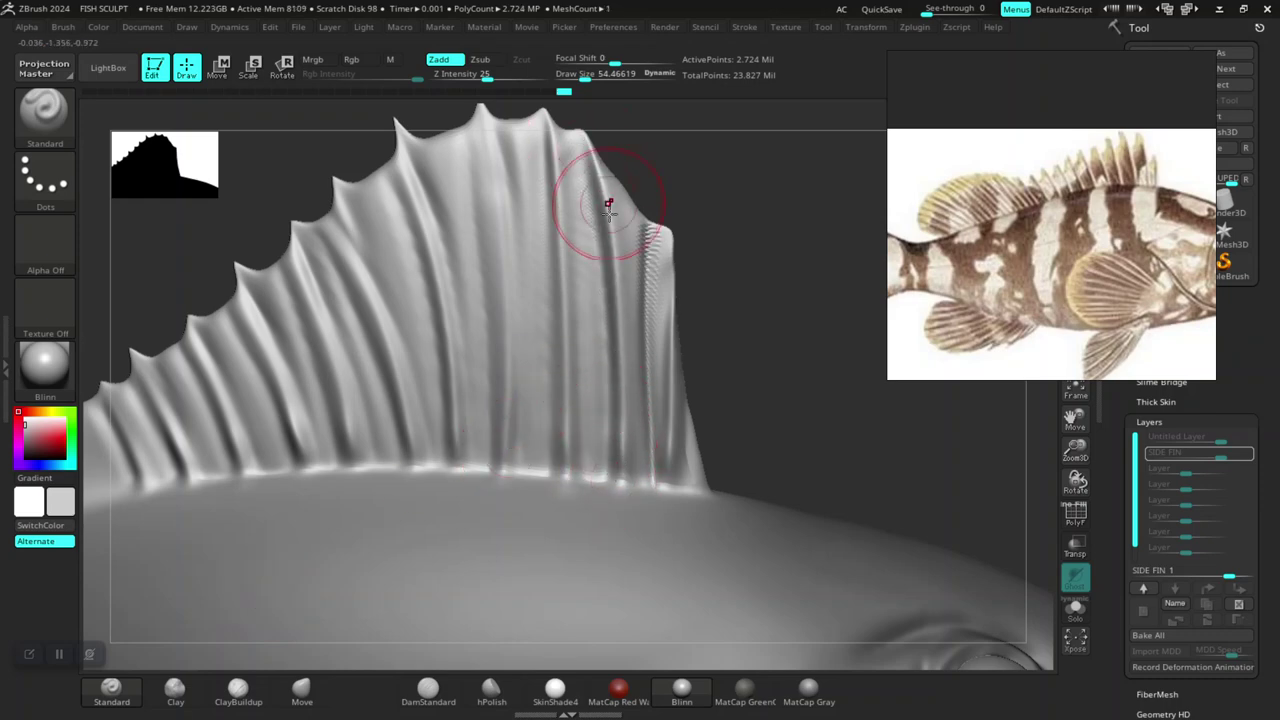
# Step: Check Lazy Mouse in the Stroke menu and lower the Standard brush draw size to about 28
pyautogui.click(750, 30)
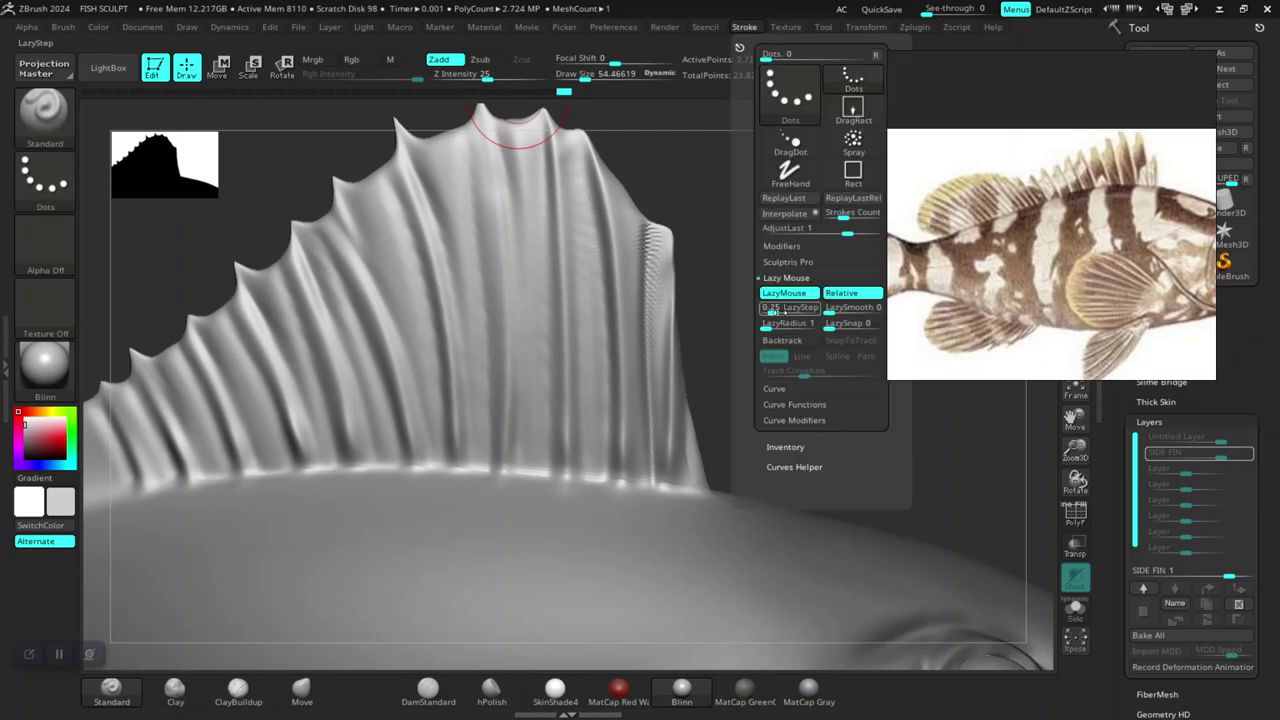
pyautogui.press('space')
pyautogui.moveTo(620, 201); pyautogui.dragTo(522, 140)
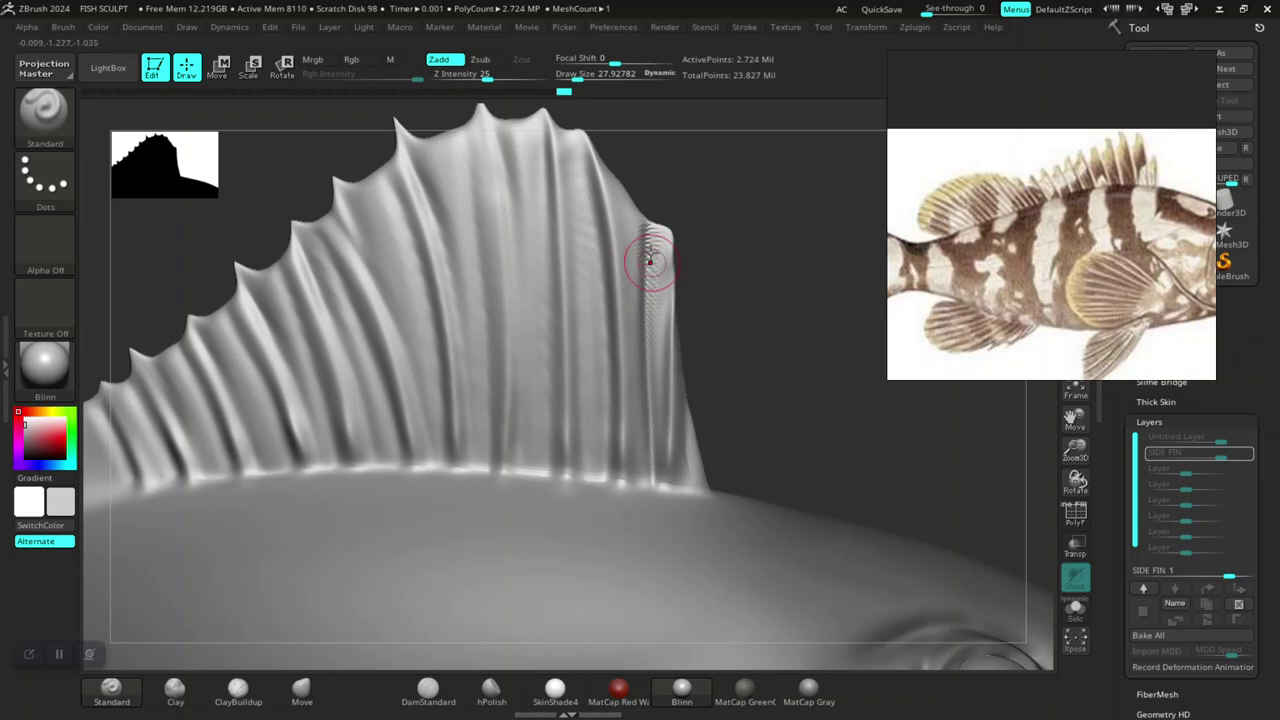
pyautogui.scroll(2, 766, 386)
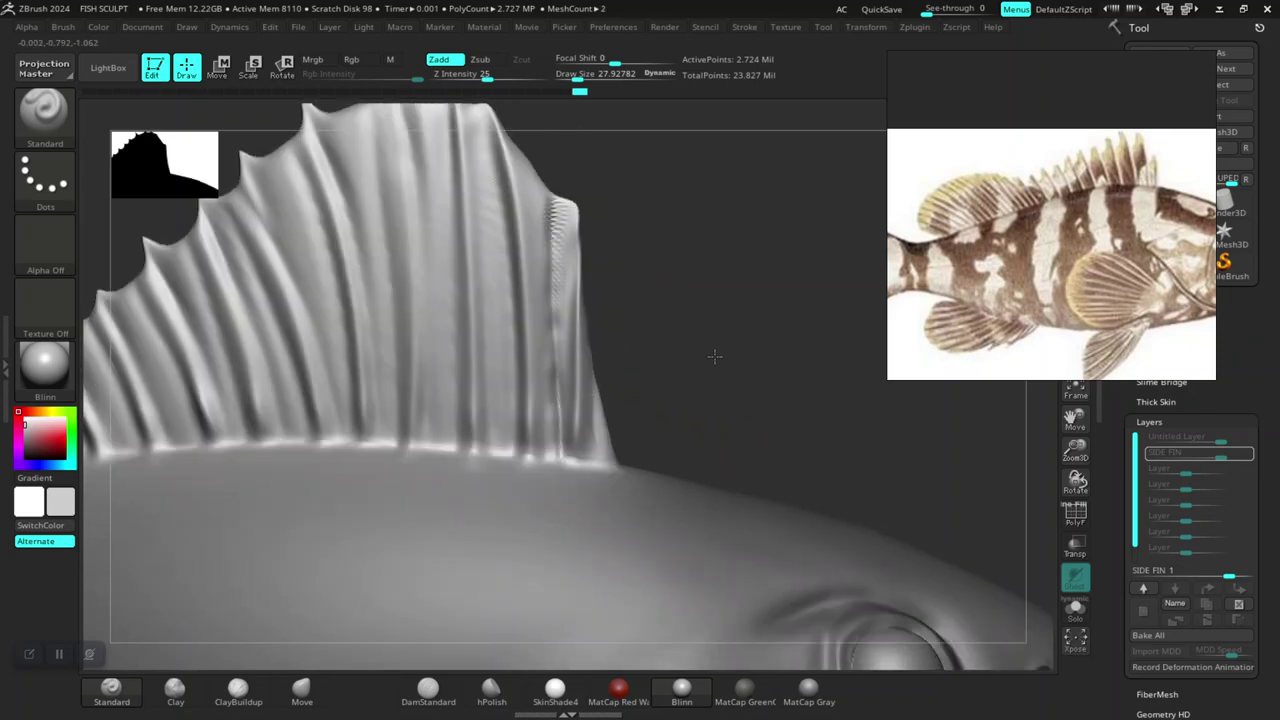
pyautogui.scroll(2, 714, 357)
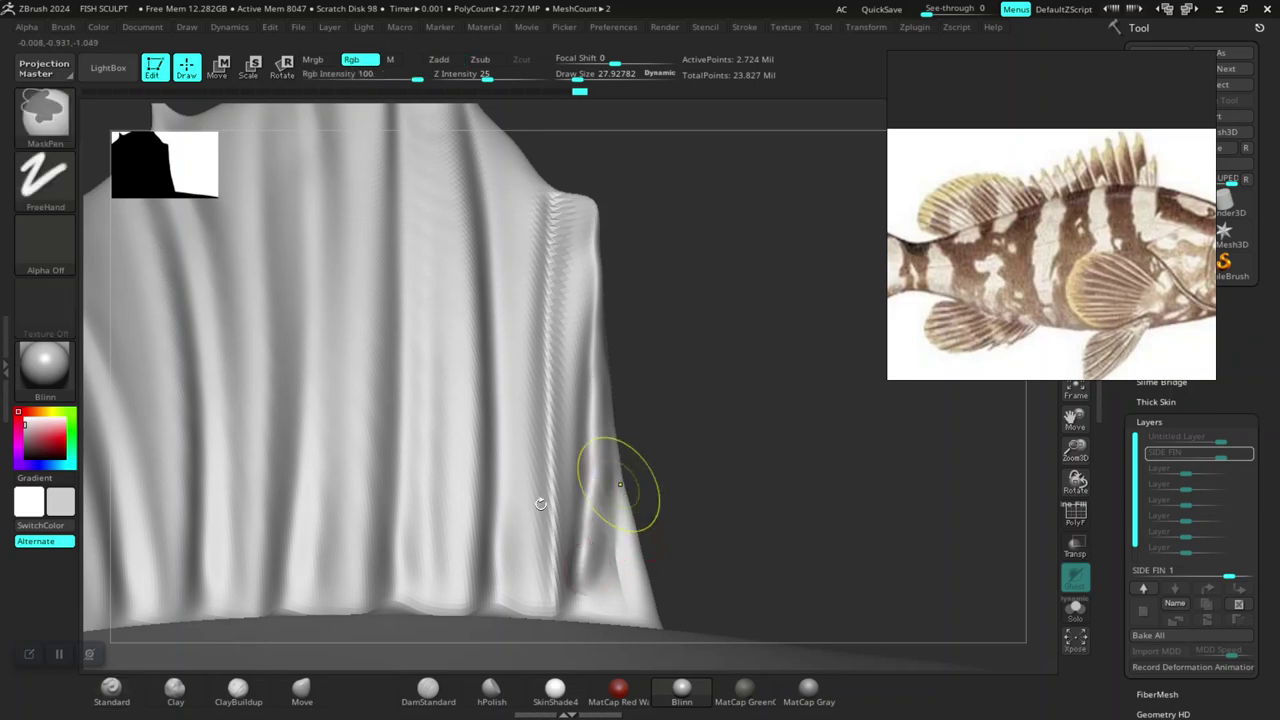
# Step: Drop Z Intensity from 25 to 15 and sculpt a raised ridge down the fin's rear edge
pyautogui.keyDown('shift'); pyautogui.moveTo(614, 491); pyautogui.dragTo(610, 340); pyautogui.keyUp('shift')
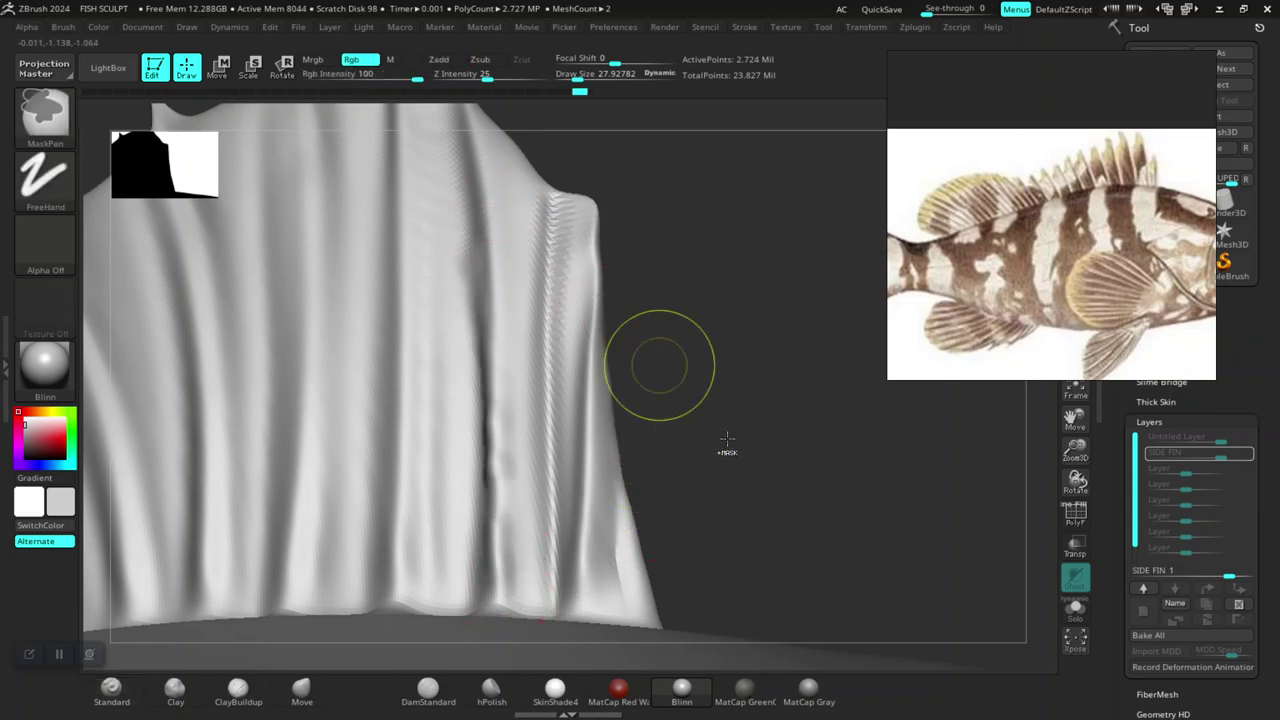
pyautogui.moveTo(746, 451)
pyautogui.mouseDown()
pyautogui.moveTo(746, 416)
pyautogui.moveTo(543, 300)
pyautogui.moveTo(514, 214)
pyautogui.moveTo(520, 474)
pyautogui.mouseUp()
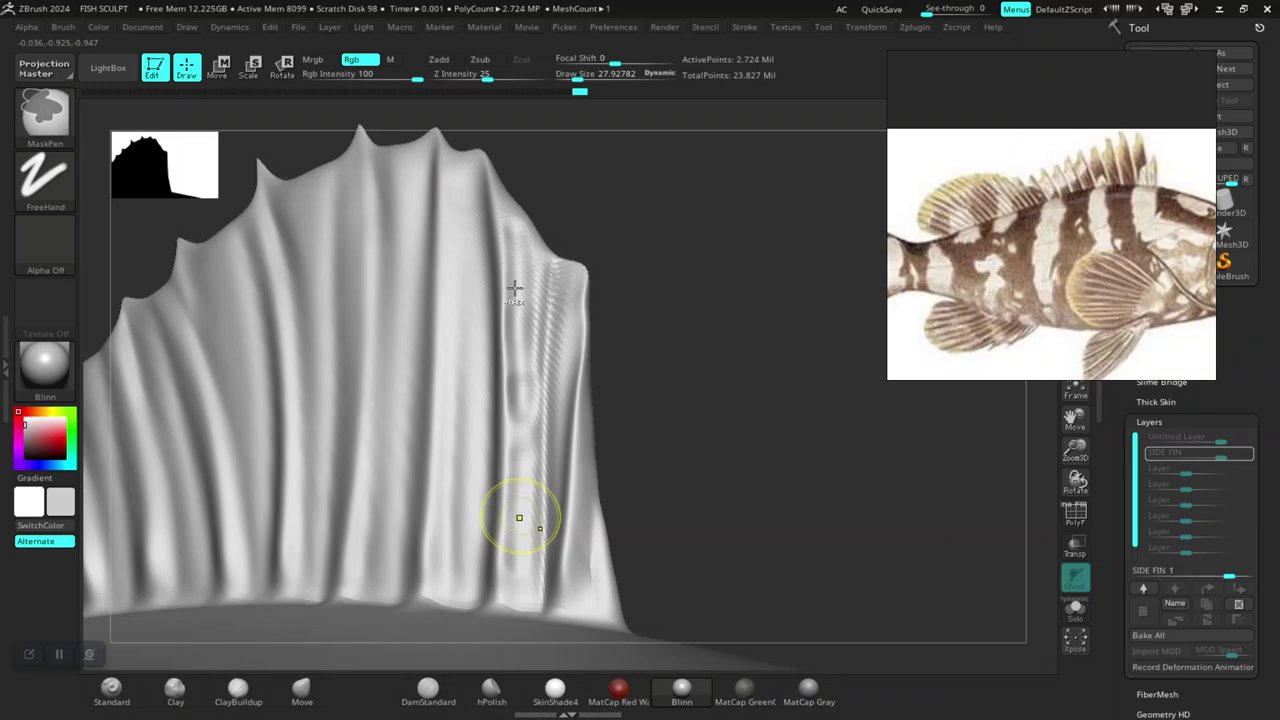
pyautogui.hotkey('ctrl', 'z')
pyautogui.moveTo(487, 78); pyautogui.dragTo(475, 78)
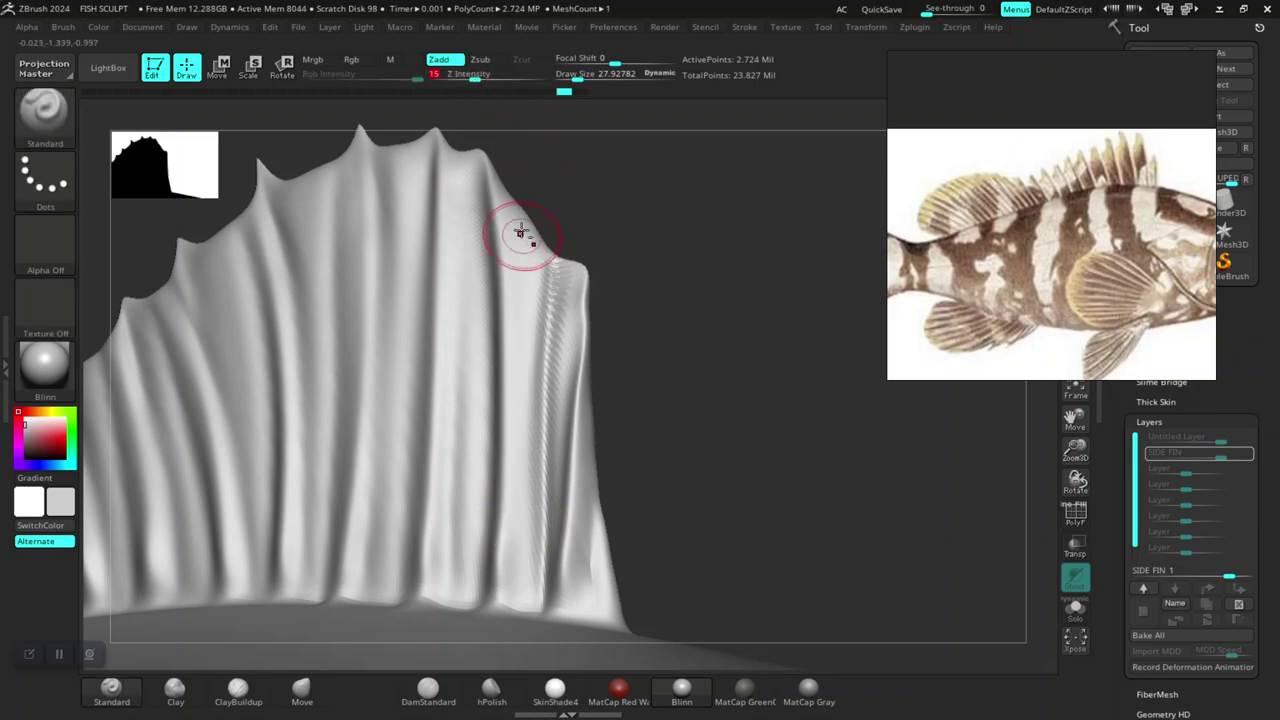
pyautogui.moveTo(694, 534)
pyautogui.mouseDown()
pyautogui.moveTo(743, 489)
pyautogui.moveTo(743, 408)
pyautogui.moveTo(686, 357)
pyautogui.moveTo(763, 343)
pyautogui.moveTo(563, 320)
pyautogui.mouseUp()
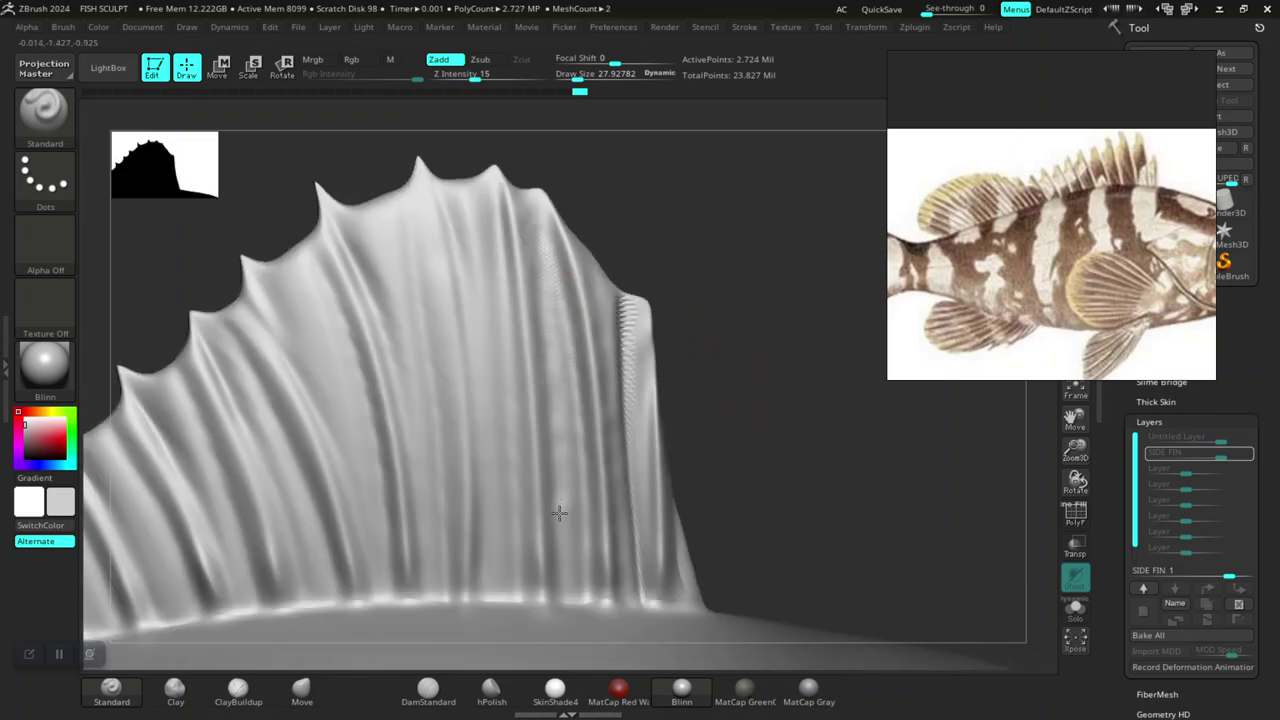
pyautogui.moveTo(471, 214)
pyautogui.mouseDown()
pyautogui.moveTo(509, 551)
pyautogui.moveTo(493, 583)
pyautogui.mouseUp()
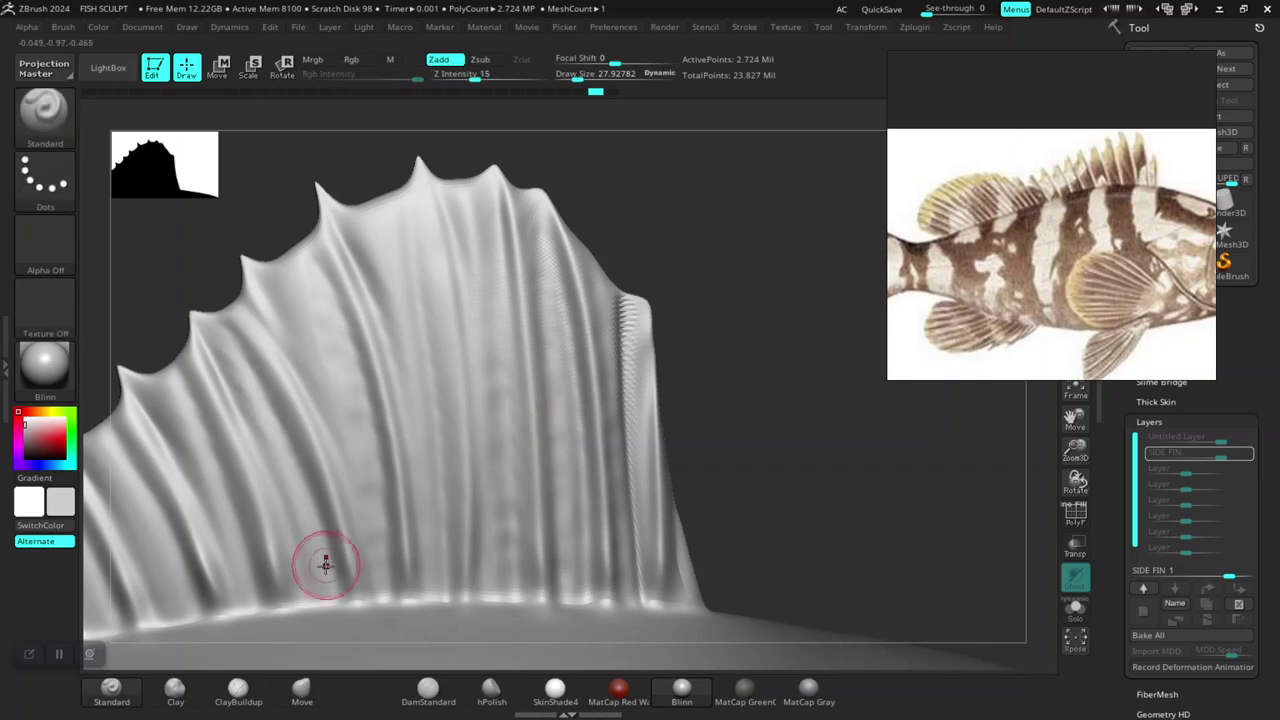
pyautogui.click(428, 690)
# Step: Enlarge the DamStandard brush to about 51 and carve grooves down the first fin rays
pyautogui.press('space')
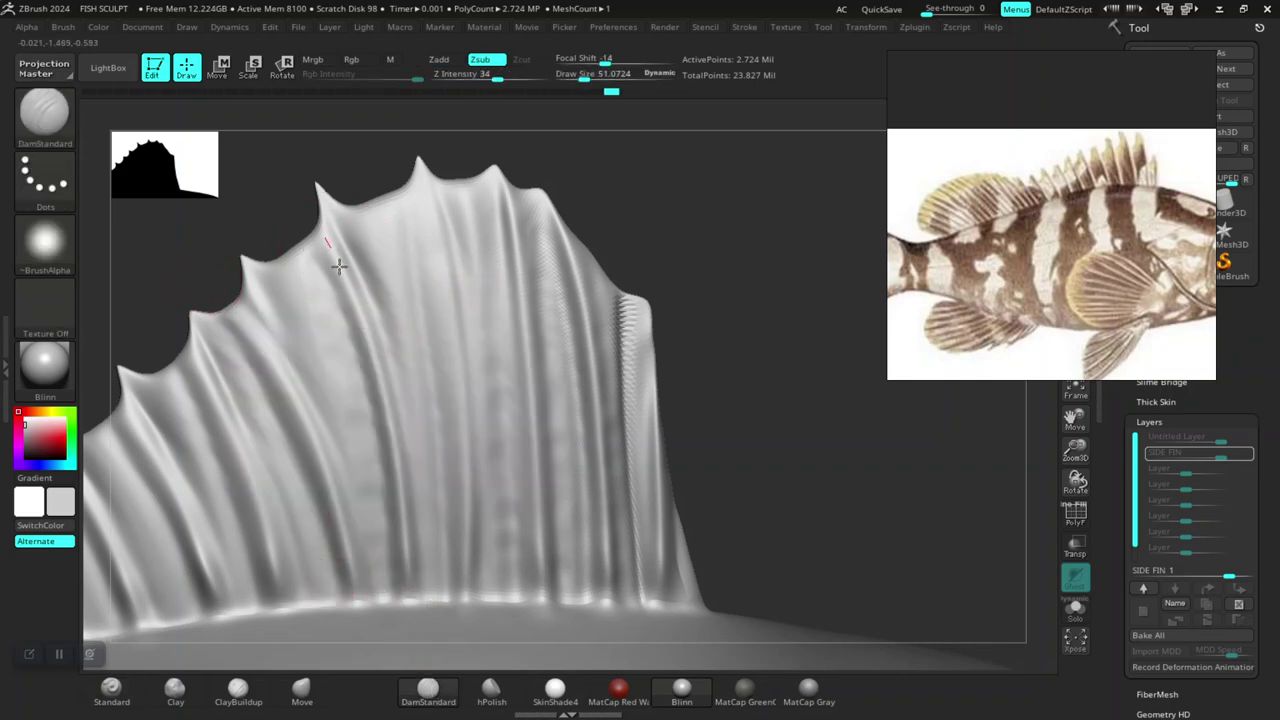
pyautogui.moveTo(328, 257); pyautogui.dragTo(400, 625)
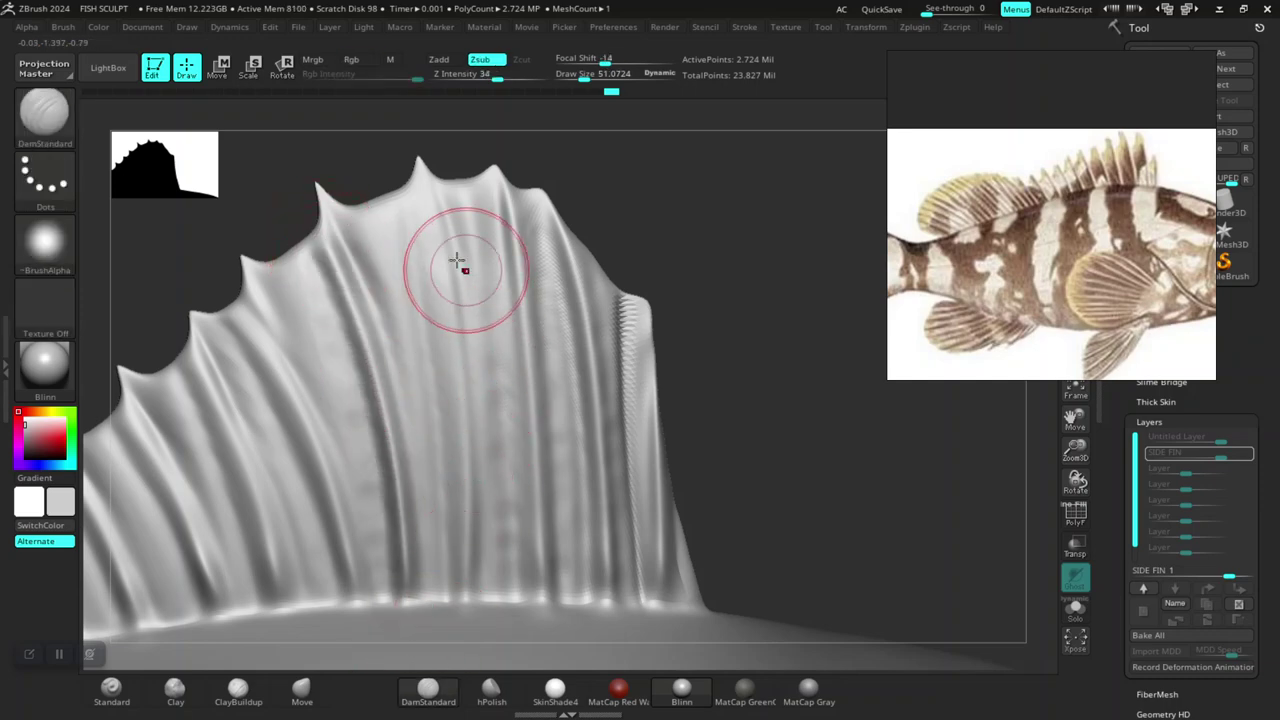
pyautogui.moveTo(415, 188); pyautogui.dragTo(459, 638)
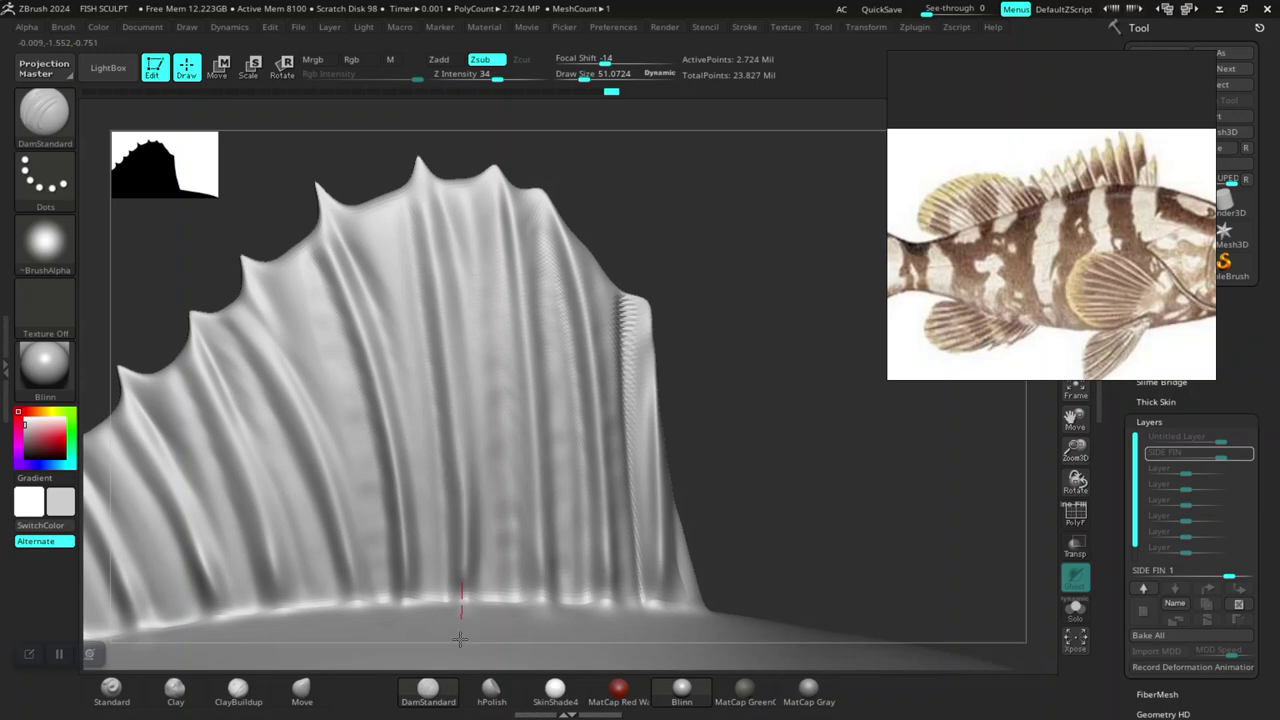
pyautogui.moveTo(508, 206); pyautogui.dragTo(541, 627)
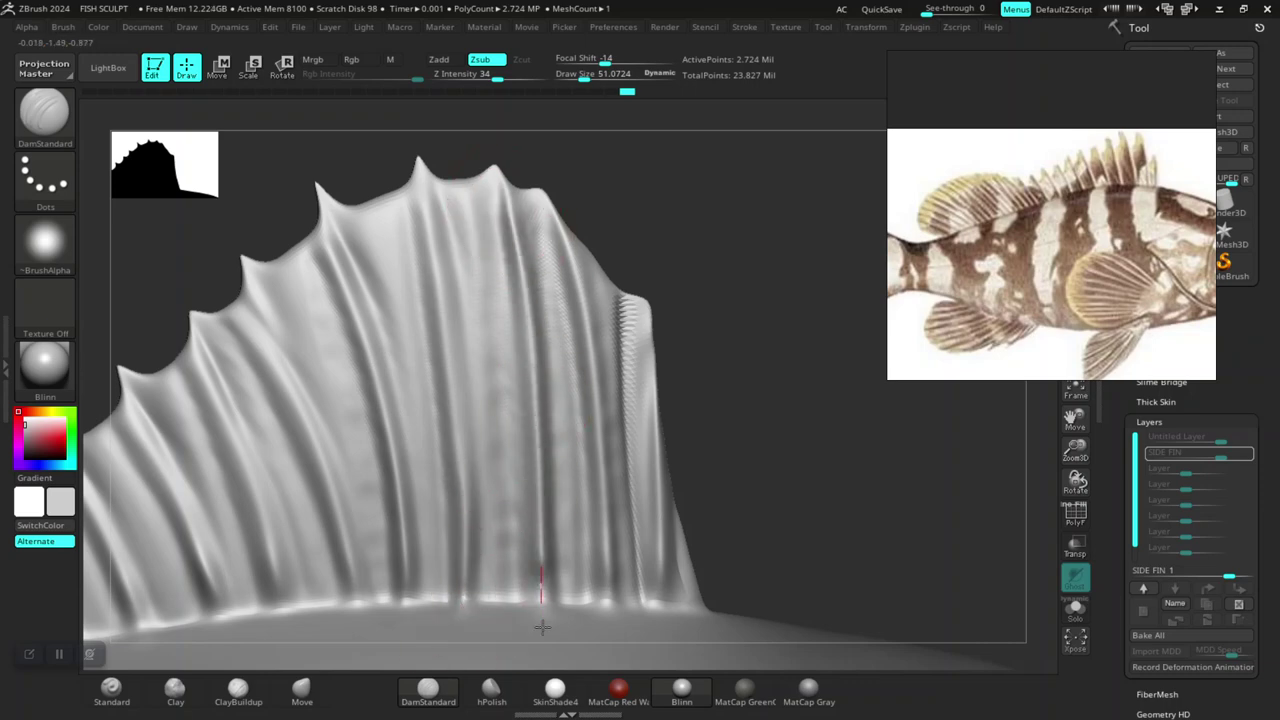
pyautogui.moveTo(691, 443)
pyautogui.mouseDown()
pyautogui.moveTo(748, 447)
pyautogui.moveTo(590, 332)
pyautogui.mouseUp()
pyautogui.moveTo(499, 340); pyautogui.dragTo(571, 543)
pyautogui.hotkey('ctrl', 'z')
pyautogui.moveTo(464, 272)
pyautogui.mouseDown()
pyautogui.moveTo(557, 514)
pyautogui.moveTo(559, 496)
pyautogui.mouseUp()
pyautogui.hotkey('ctrl', 'z')
# Step: Carve grooves up the fin's left and lower-left rays from the base
pyautogui.moveTo(449, 197); pyautogui.dragTo(452, 210)
pyautogui.moveTo(489, 480); pyautogui.dragTo(420, 272)
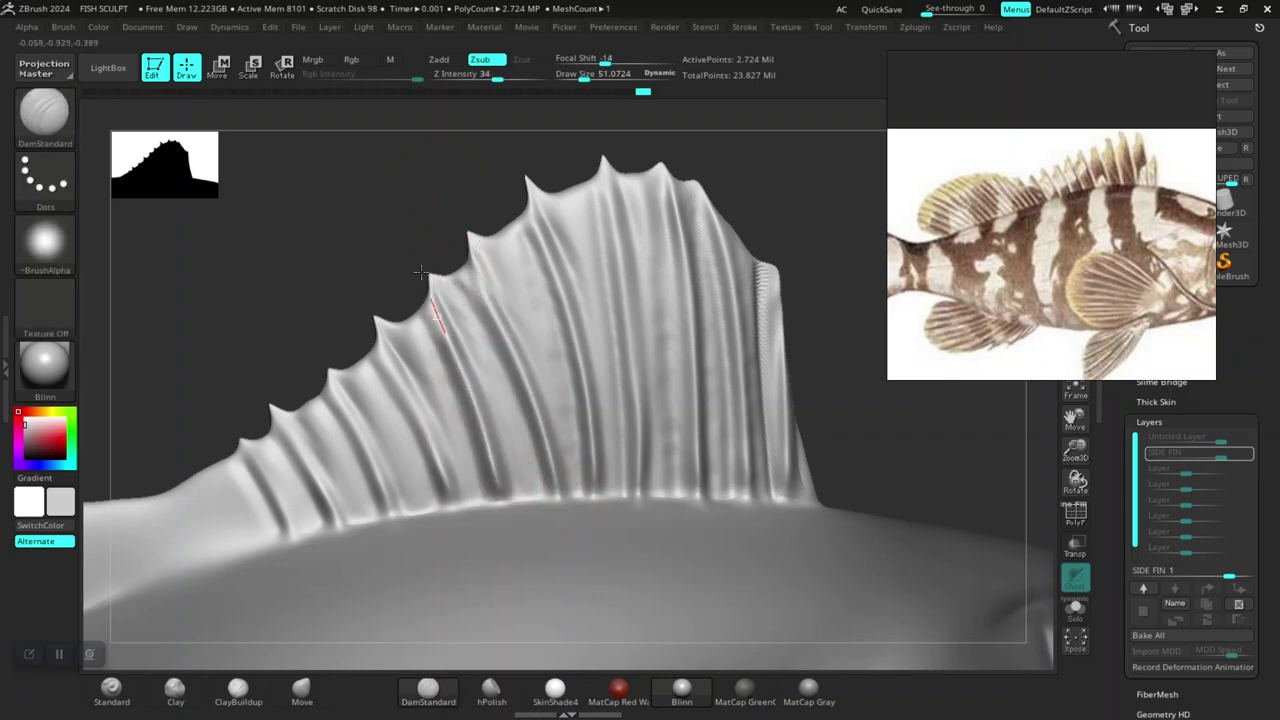
pyautogui.moveTo(443, 500); pyautogui.dragTo(372, 332)
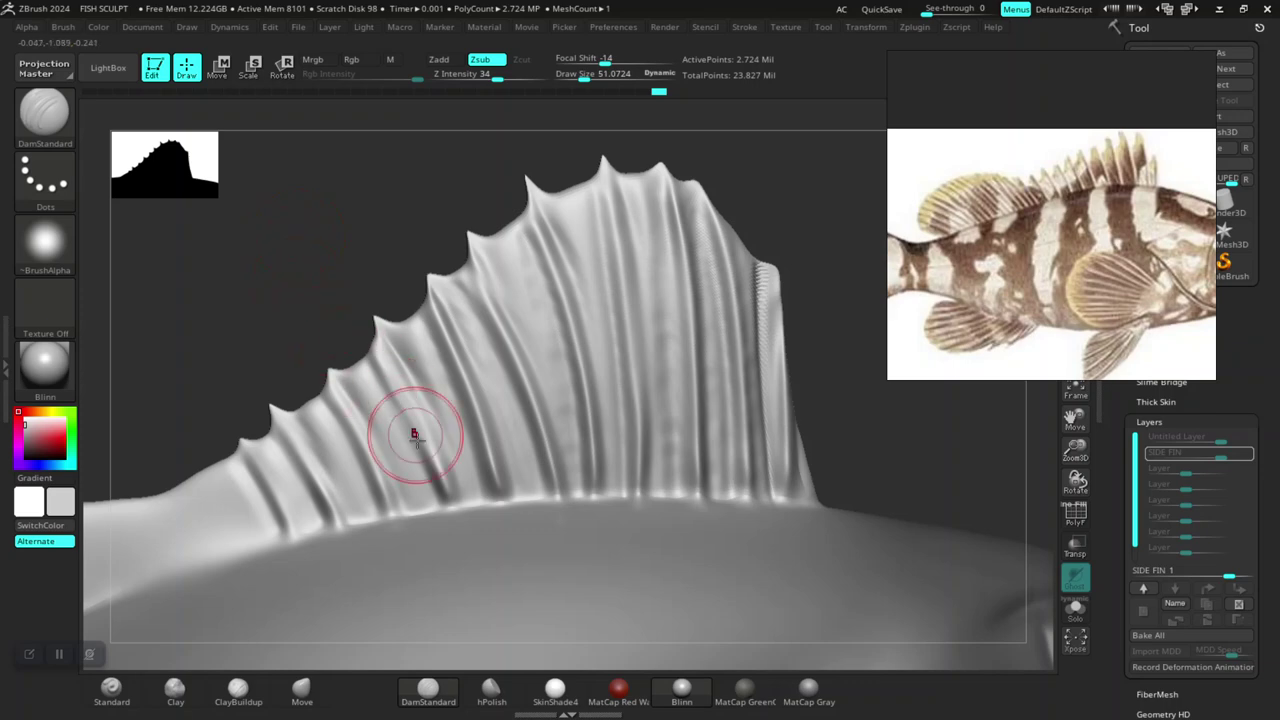
pyautogui.moveTo(449, 491)
pyautogui.mouseDown()
pyautogui.moveTo(409, 380)
pyautogui.moveTo(348, 297)
pyautogui.mouseUp()
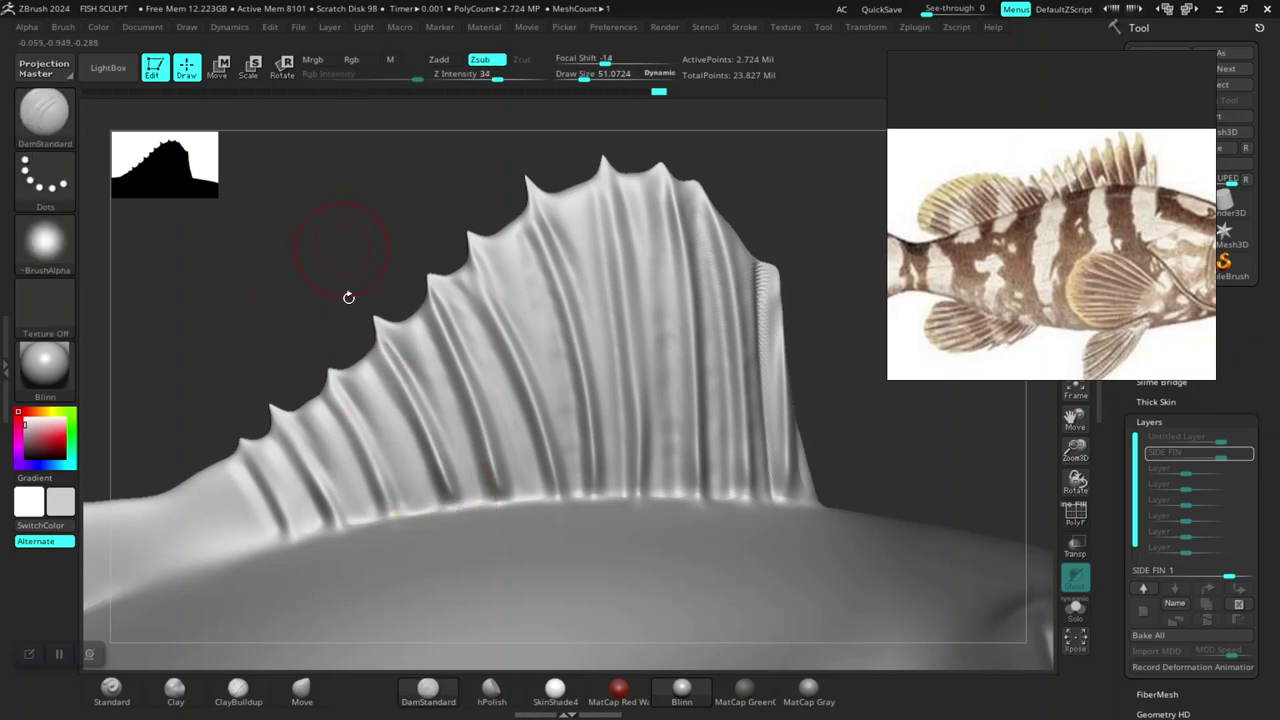
pyautogui.moveTo(371, 514)
pyautogui.mouseDown()
pyautogui.moveTo(357, 443)
pyautogui.moveTo(333, 410)
pyautogui.mouseUp()
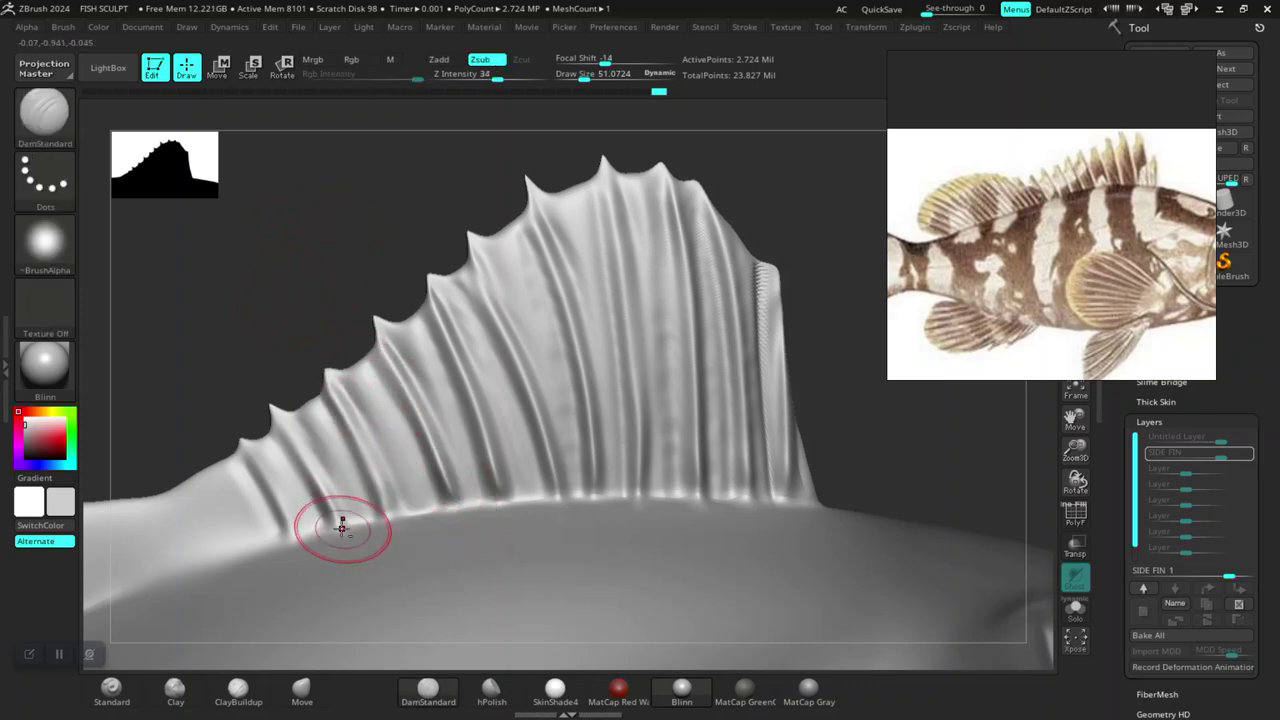
pyautogui.moveTo(342, 527); pyautogui.dragTo(251, 397)
pyautogui.moveTo(278, 530); pyautogui.dragTo(272, 475)
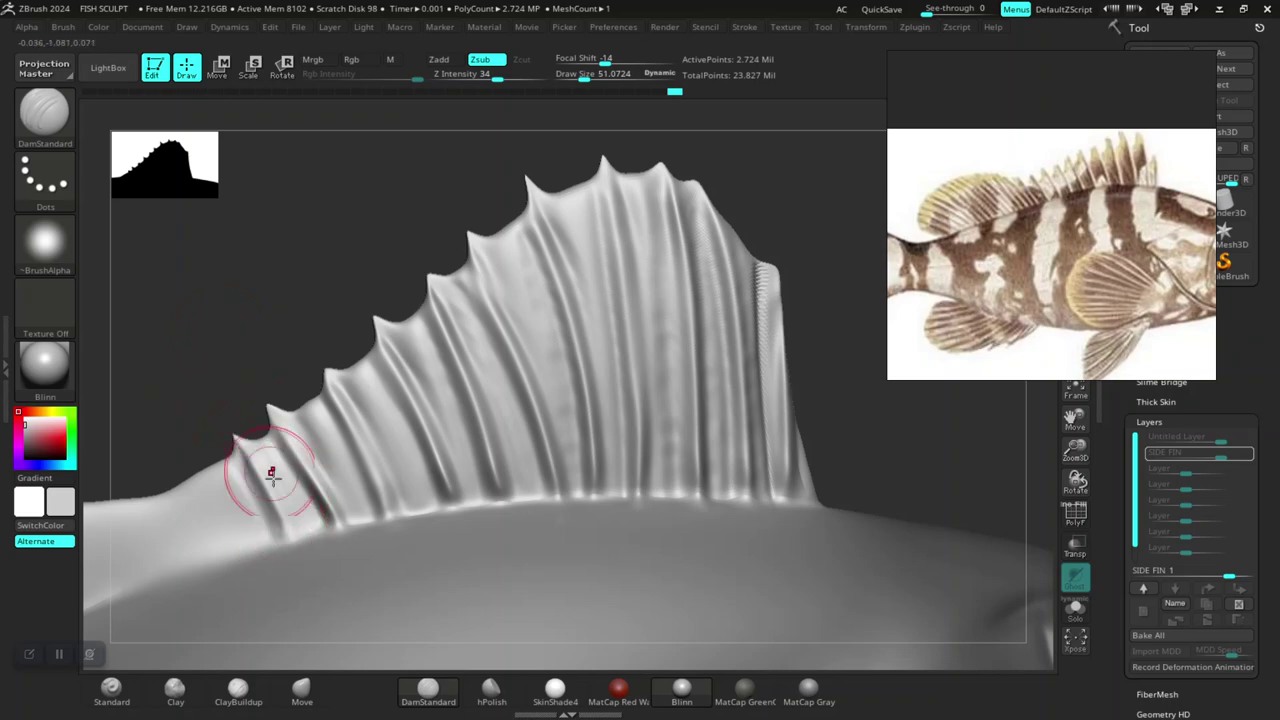
pyautogui.moveTo(297, 528); pyautogui.dragTo(248, 445)
# Step: Carve grooves up the middle dorsal fin rays
pyautogui.moveTo(345, 501); pyautogui.dragTo(371, 443)
pyautogui.moveTo(385, 505); pyautogui.dragTo(408, 414)
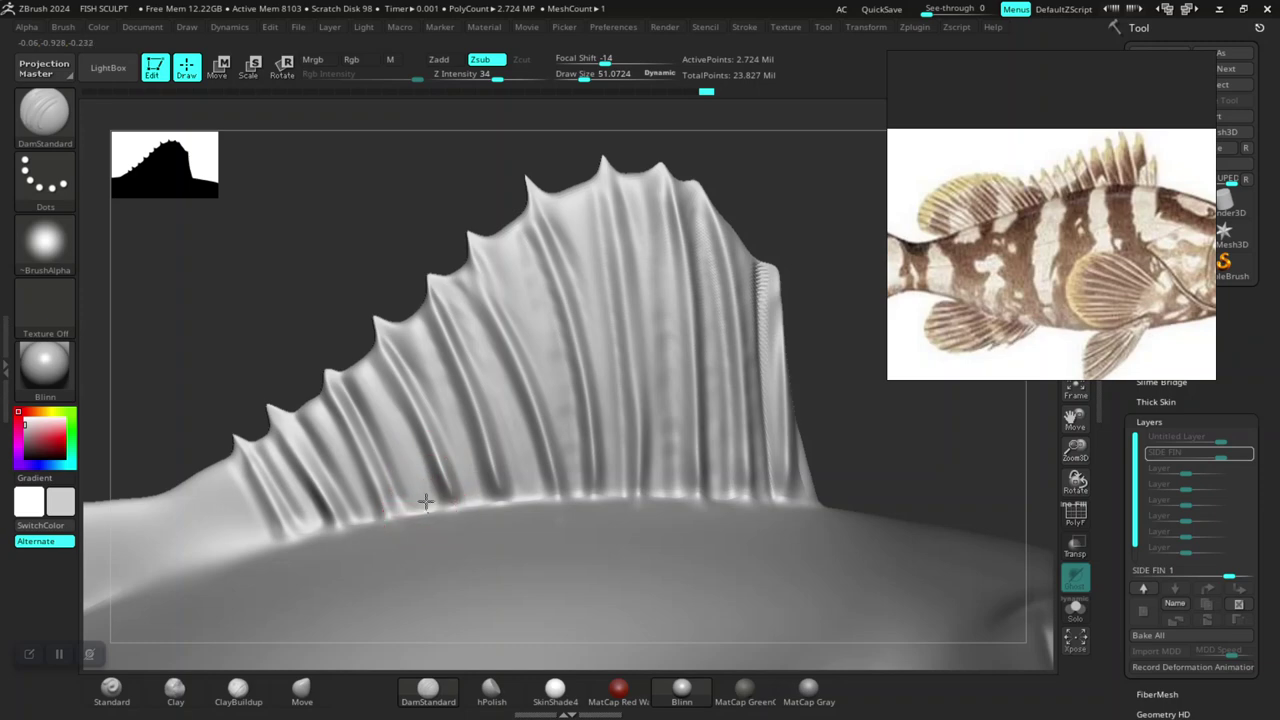
pyautogui.moveTo(425, 501); pyautogui.dragTo(428, 400)
pyautogui.moveTo(449, 491); pyautogui.dragTo(403, 300)
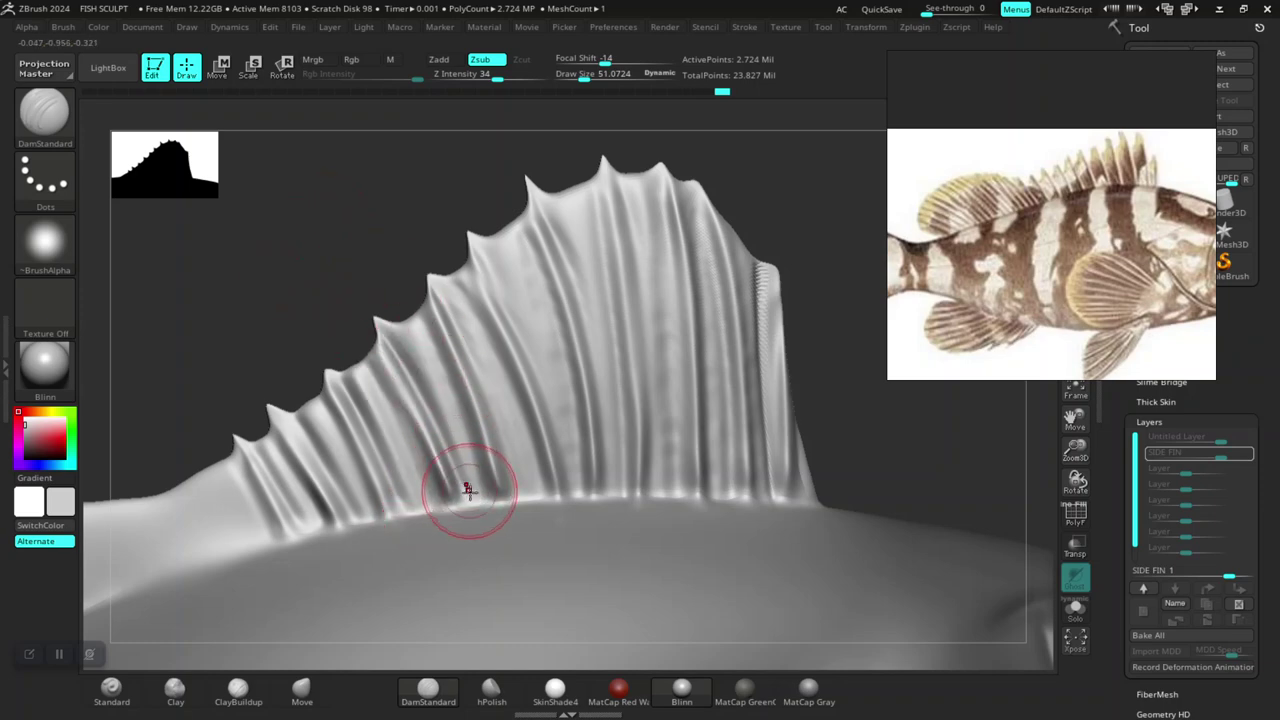
pyautogui.moveTo(508, 492); pyautogui.dragTo(455, 292)
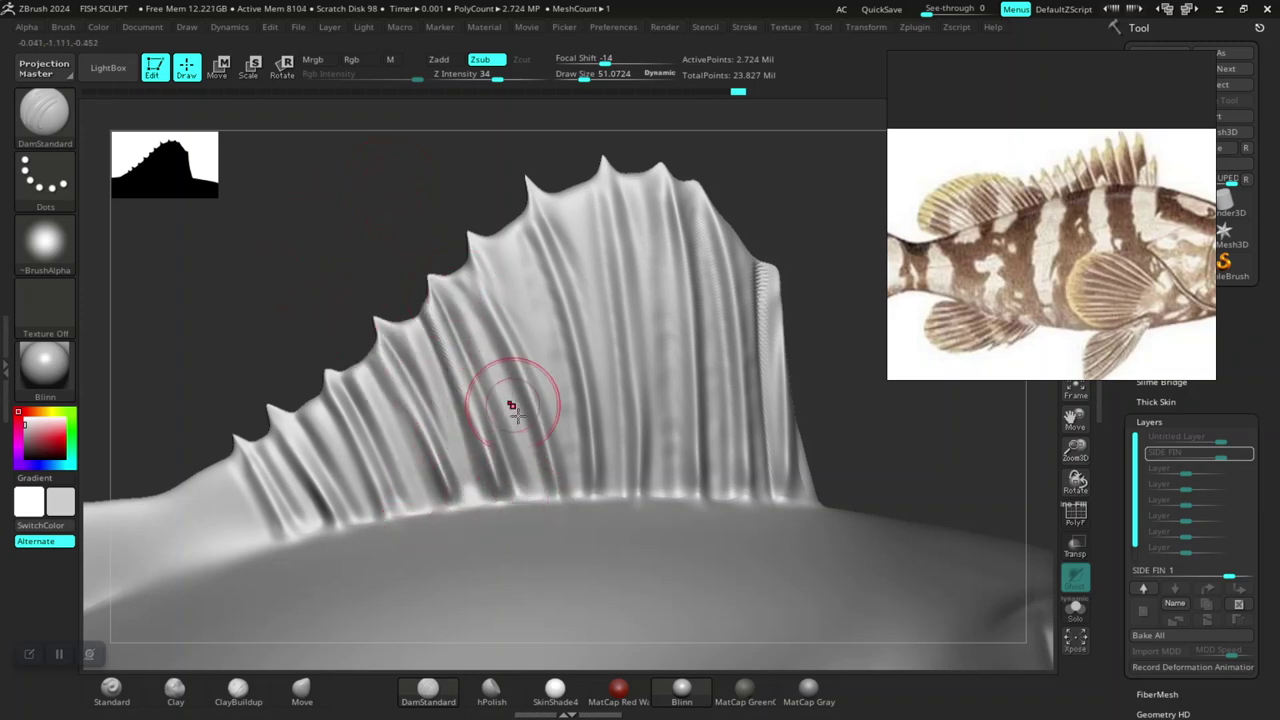
pyautogui.moveTo(557, 486); pyautogui.dragTo(500, 280)
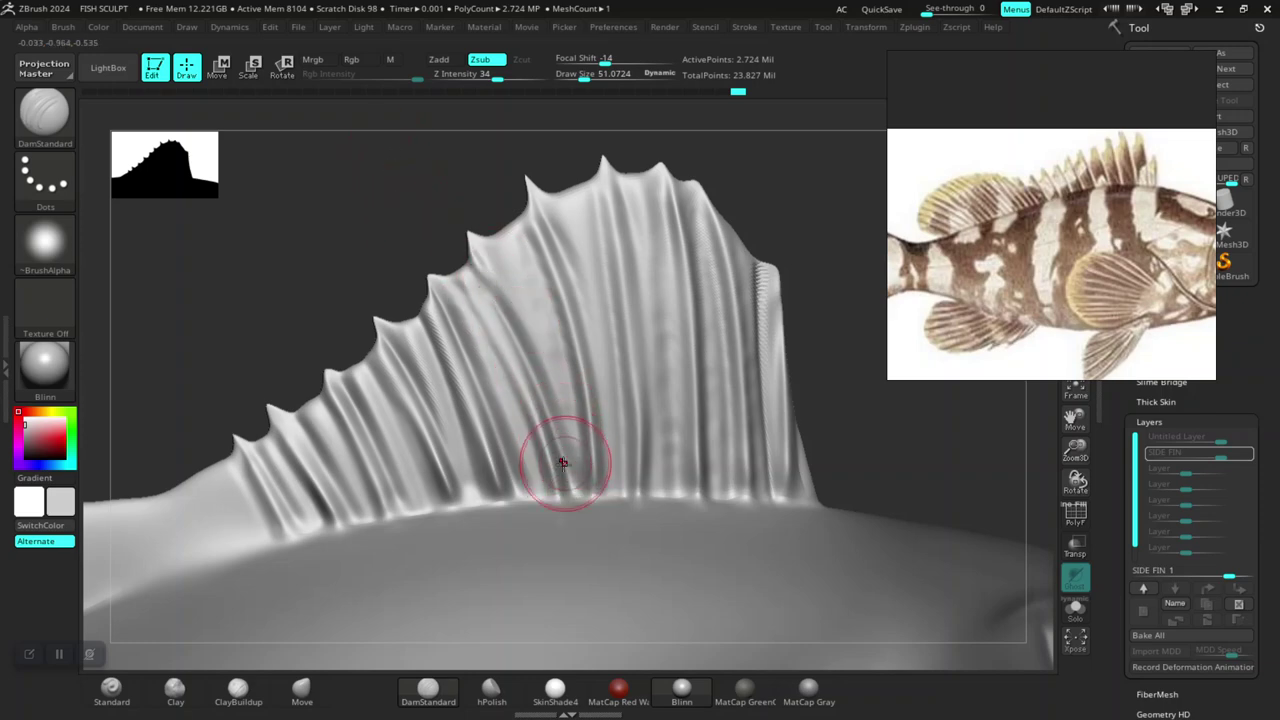
# Step: Redo the misplaced groove and carve grooves up the central and rear rays
pyautogui.hotkey('ctrl', 'z')
pyautogui.moveTo(571, 466); pyautogui.dragTo(540, 263)
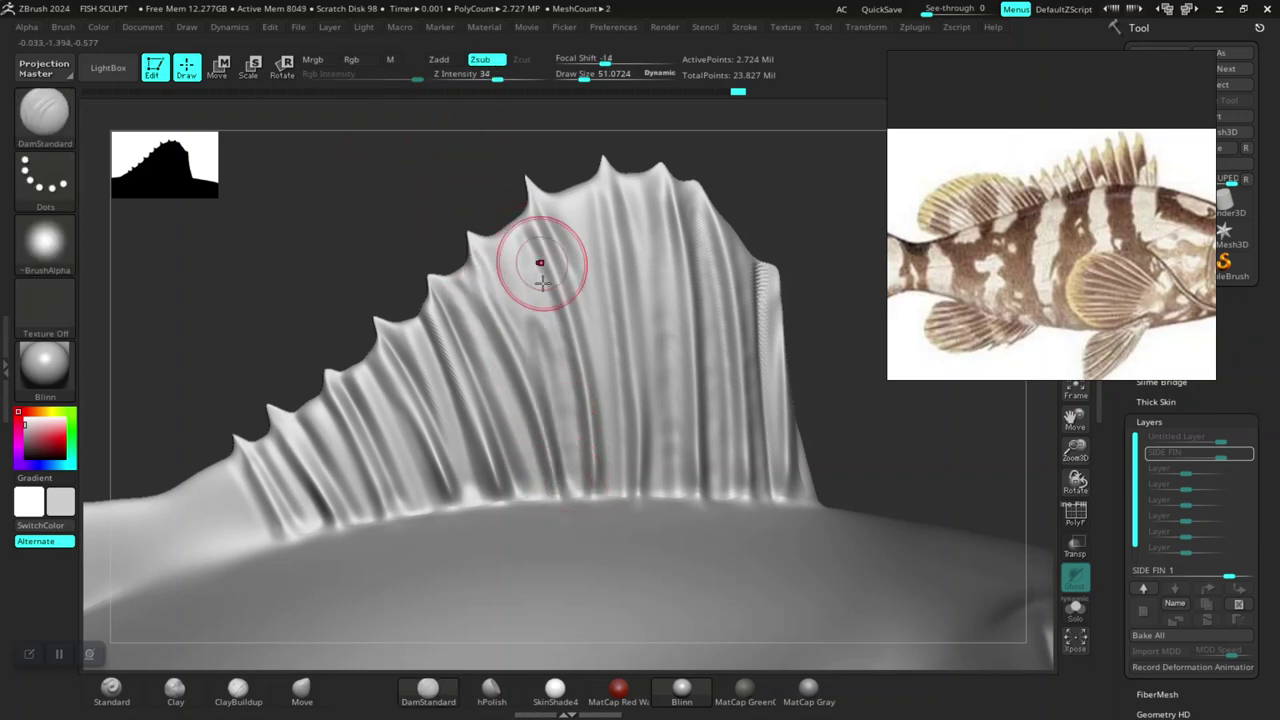
pyautogui.hotkey('ctrl', 'z')
pyautogui.moveTo(571, 486); pyautogui.dragTo(526, 309)
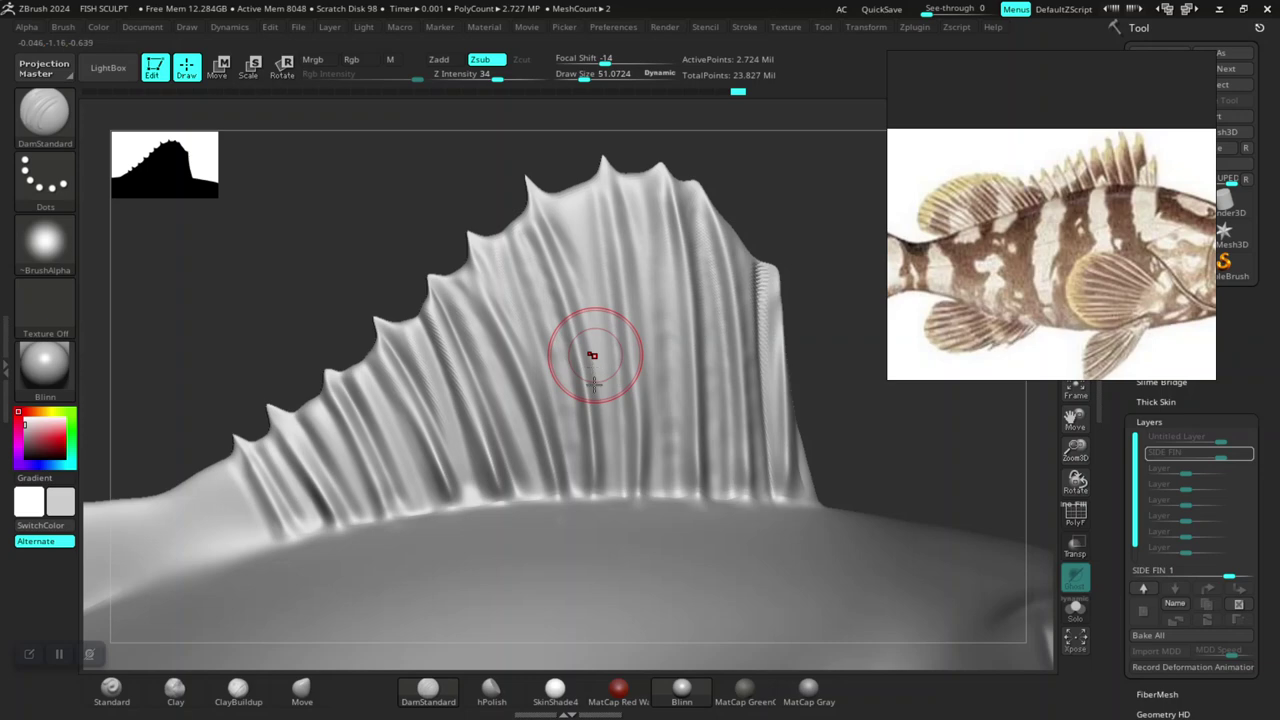
pyautogui.moveTo(591, 471); pyautogui.dragTo(594, 277)
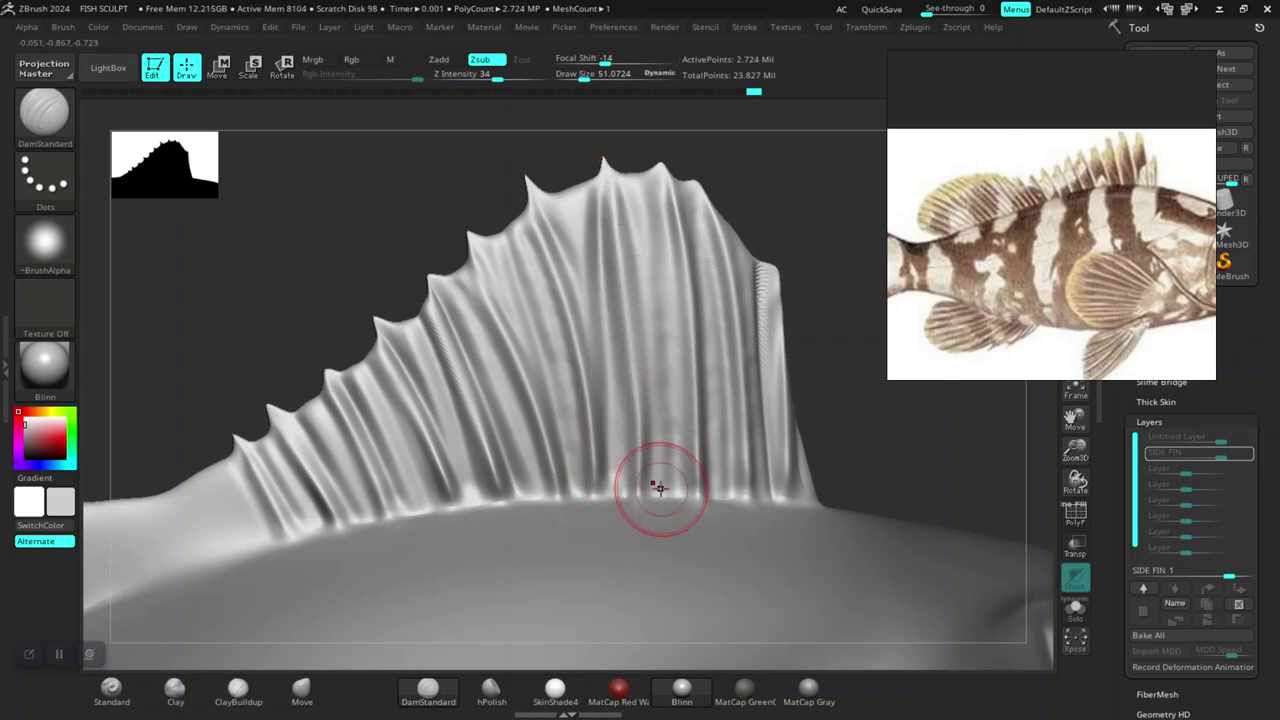
pyautogui.moveTo(660, 488); pyautogui.dragTo(640, 249)
pyautogui.moveTo(720, 475); pyautogui.dragTo(707, 216)
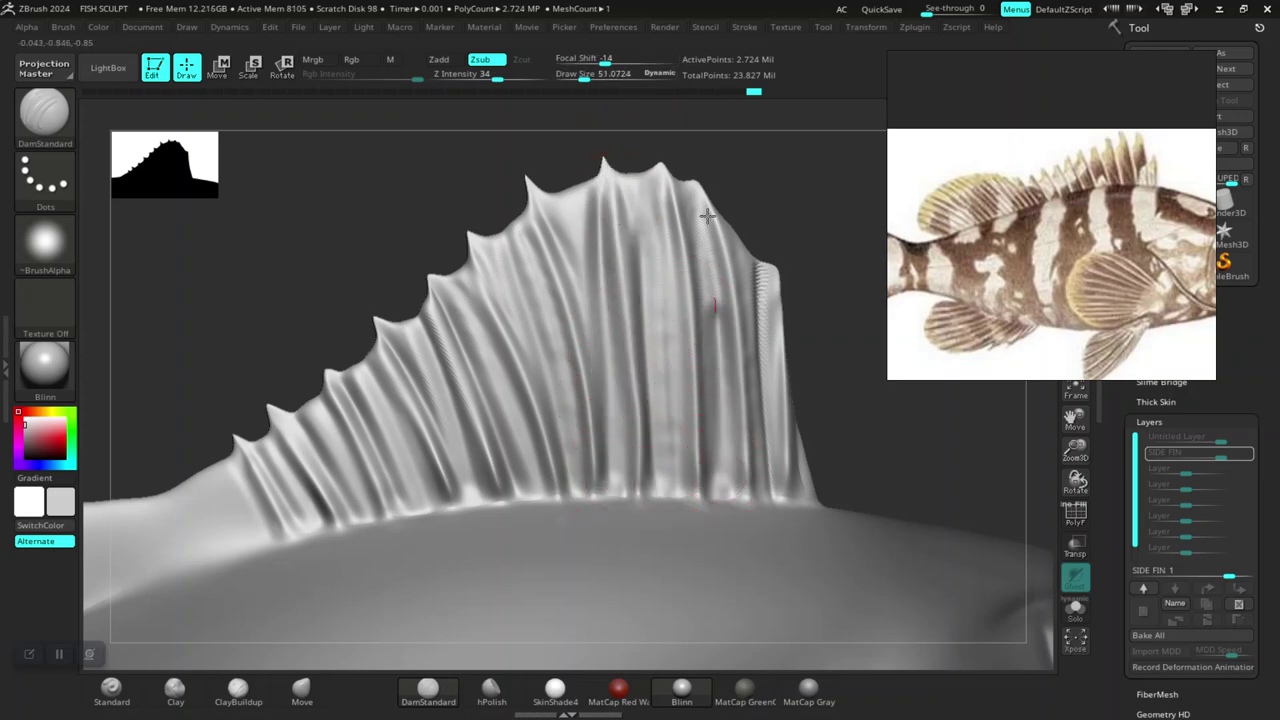
# Step: Reframe the view on the fin's spiky edge and adjust the drawing area height
pyautogui.moveTo(811, 428)
pyautogui.keyDown('alt'); pyautogui.mouseDown()
pyautogui.moveTo(472, 407)
pyautogui.moveTo(420, 308)
pyautogui.moveTo(543, 459)
pyautogui.mouseUp(); pyautogui.keyUp('alt')
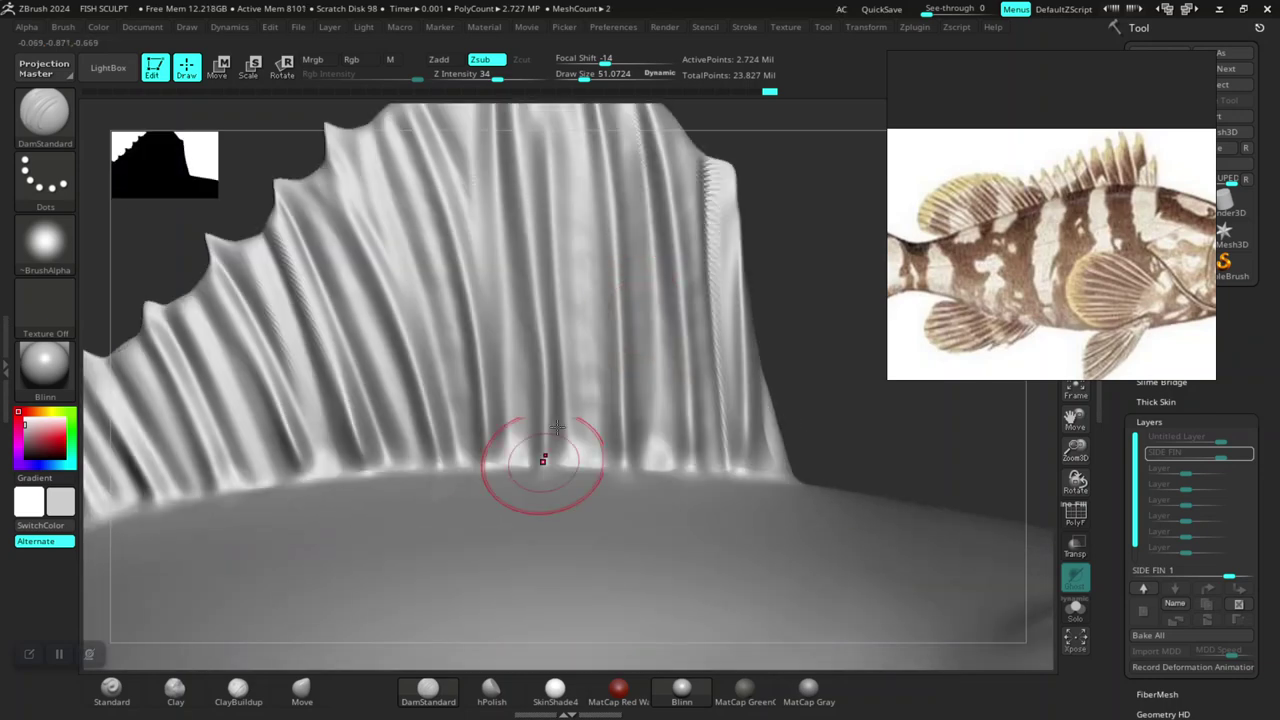
pyautogui.moveTo(794, 243); pyautogui.dragTo(709, 371)
pyautogui.keyDown('alt'); pyautogui.moveTo(660, 240); pyautogui.dragTo(509, 359); pyautogui.keyUp('alt')
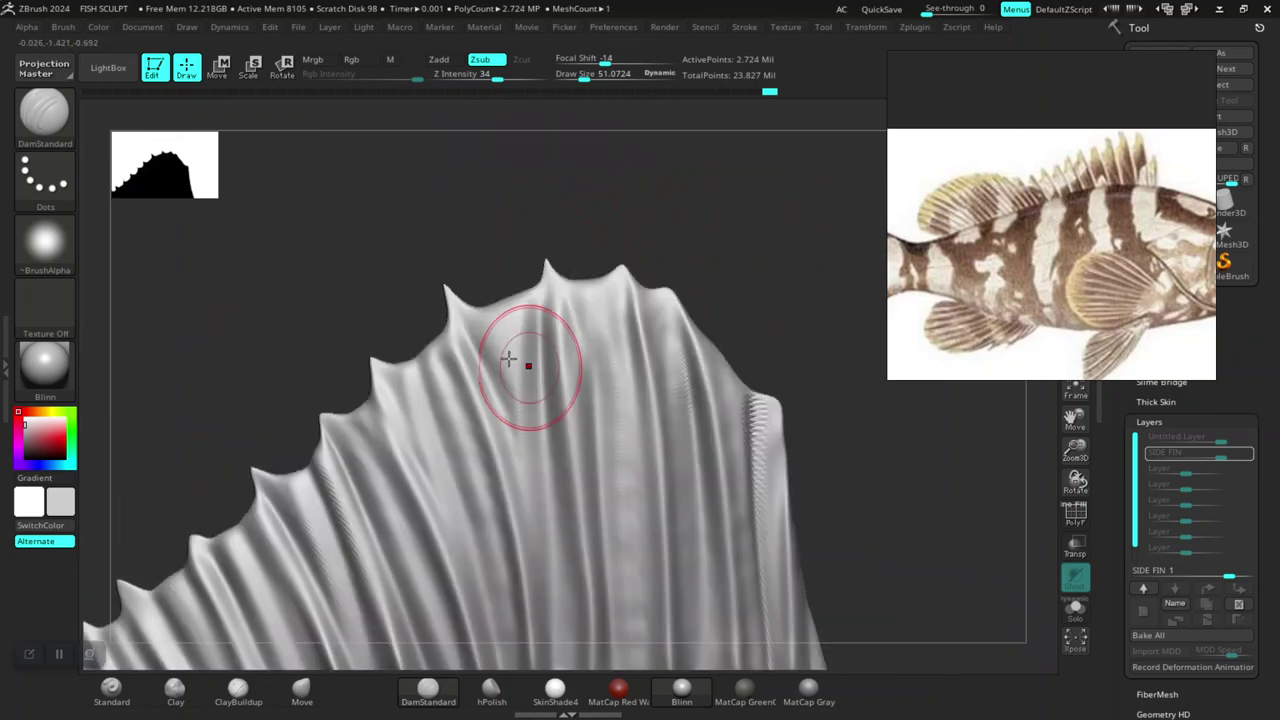
pyautogui.keyDown('alt'); pyautogui.moveTo(506, 277); pyautogui.dragTo(466, 443); pyautogui.keyUp('alt')
pyautogui.moveTo(330, 714); pyautogui.dragTo(357, 598)
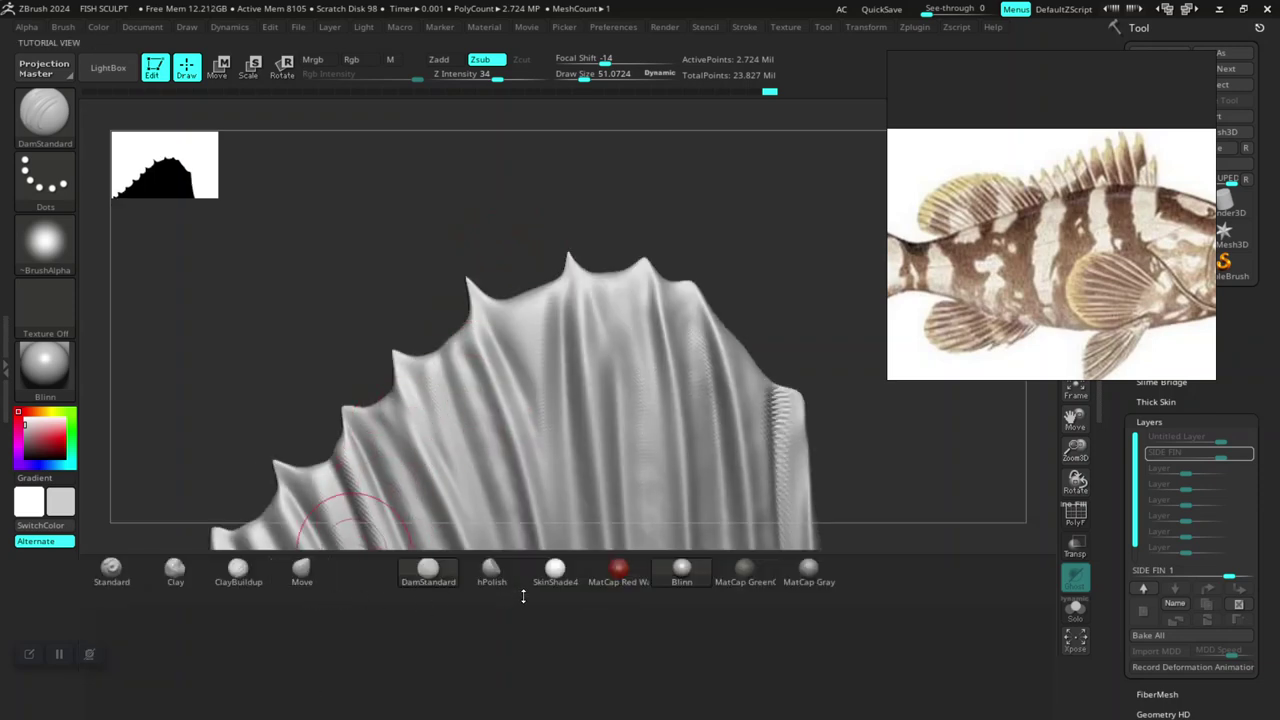
pyautogui.moveTo(523, 596); pyautogui.dragTo(388, 669)
# Step: Select the Move brush, toggle the subdivision preview, and pull a fin-edge valley deeper
pyautogui.click(308, 691)
pyautogui.press('space')
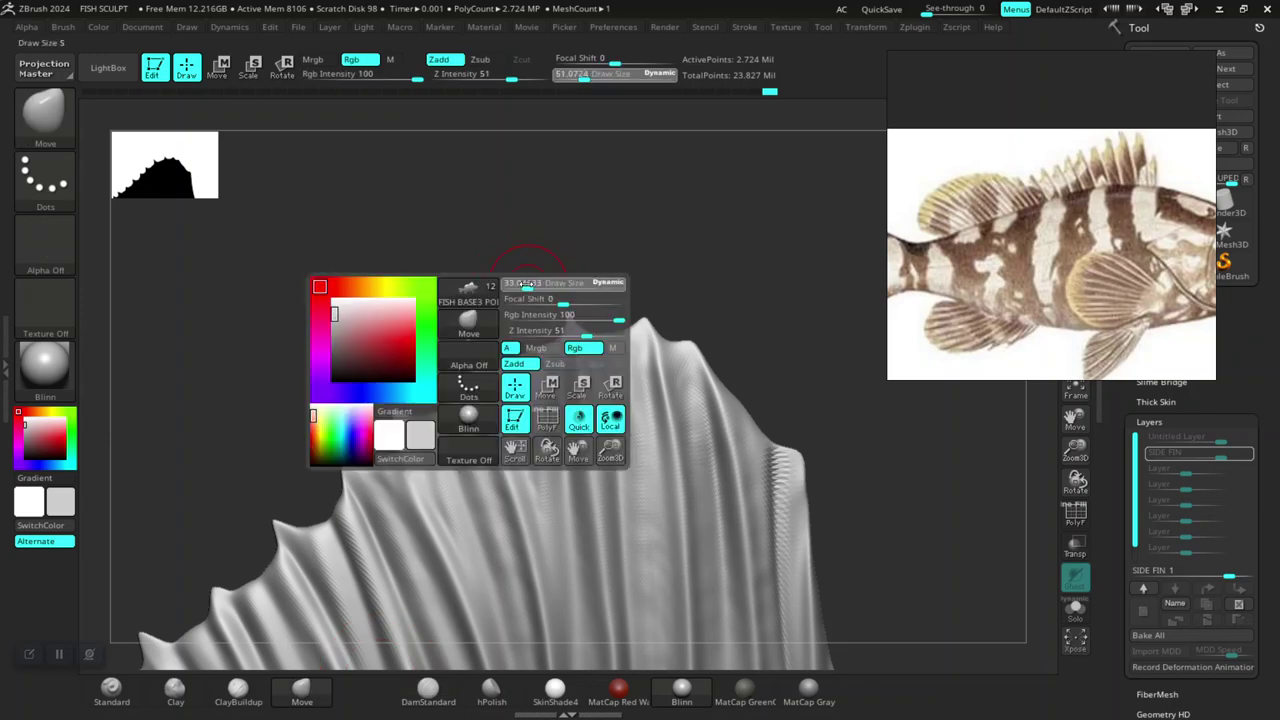
pyautogui.hotkey('shift', 'd')
pyautogui.press('d')
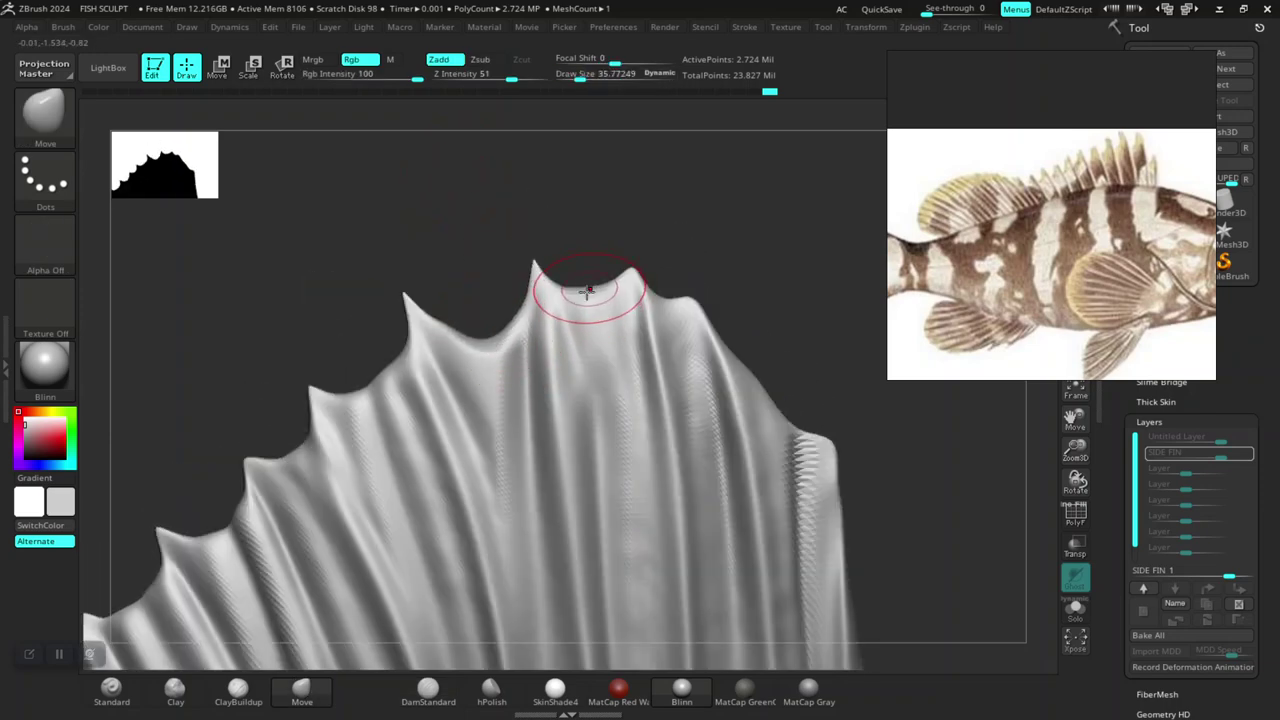
pyautogui.moveTo(586, 286); pyautogui.dragTo(586, 314)
# Step: Pull the fin-edge bumps into sharper spikes with a smaller brush, about draw size 21 at Z Intensity 51
pyautogui.press('space')
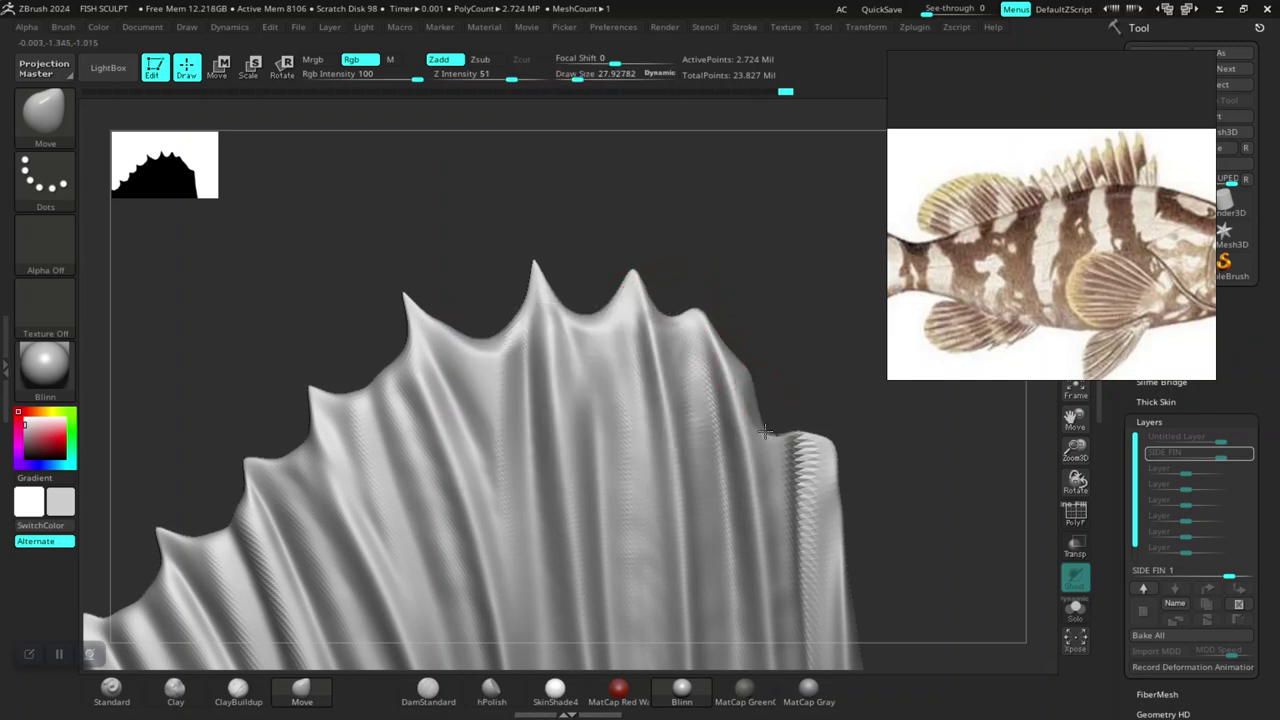
pyautogui.moveTo(811, 455); pyautogui.dragTo(832, 431)
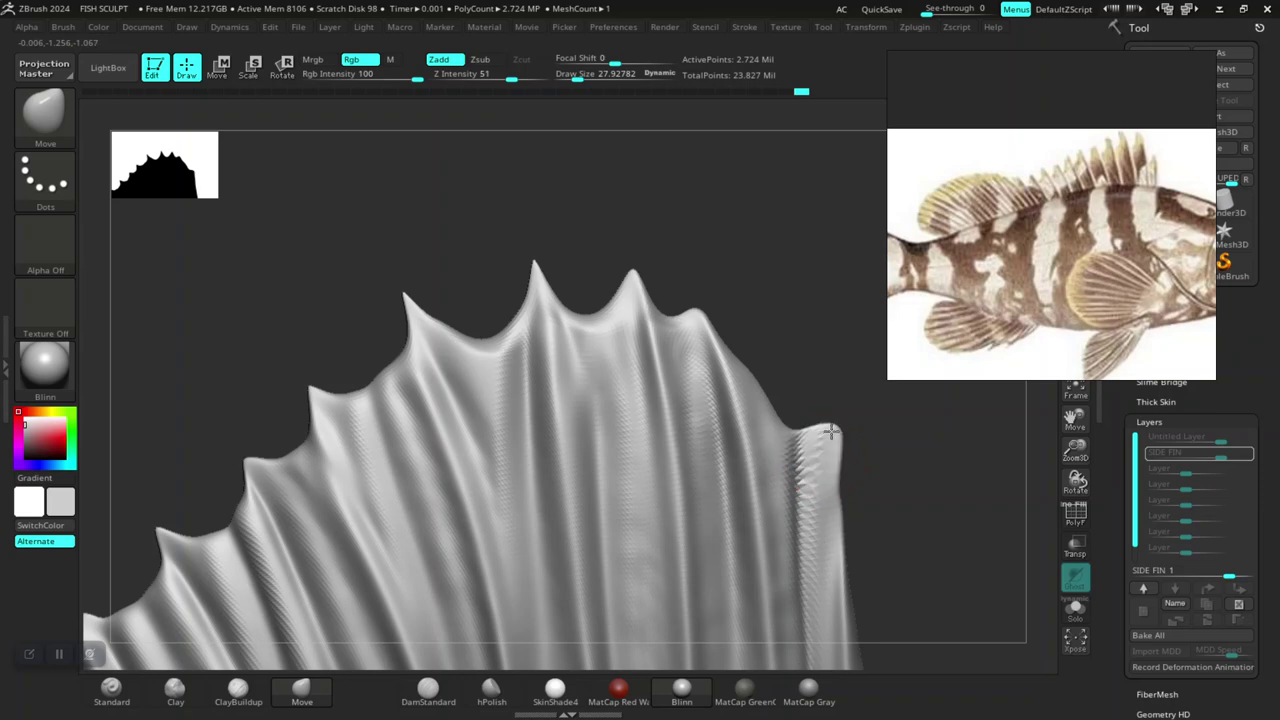
pyautogui.press('space')
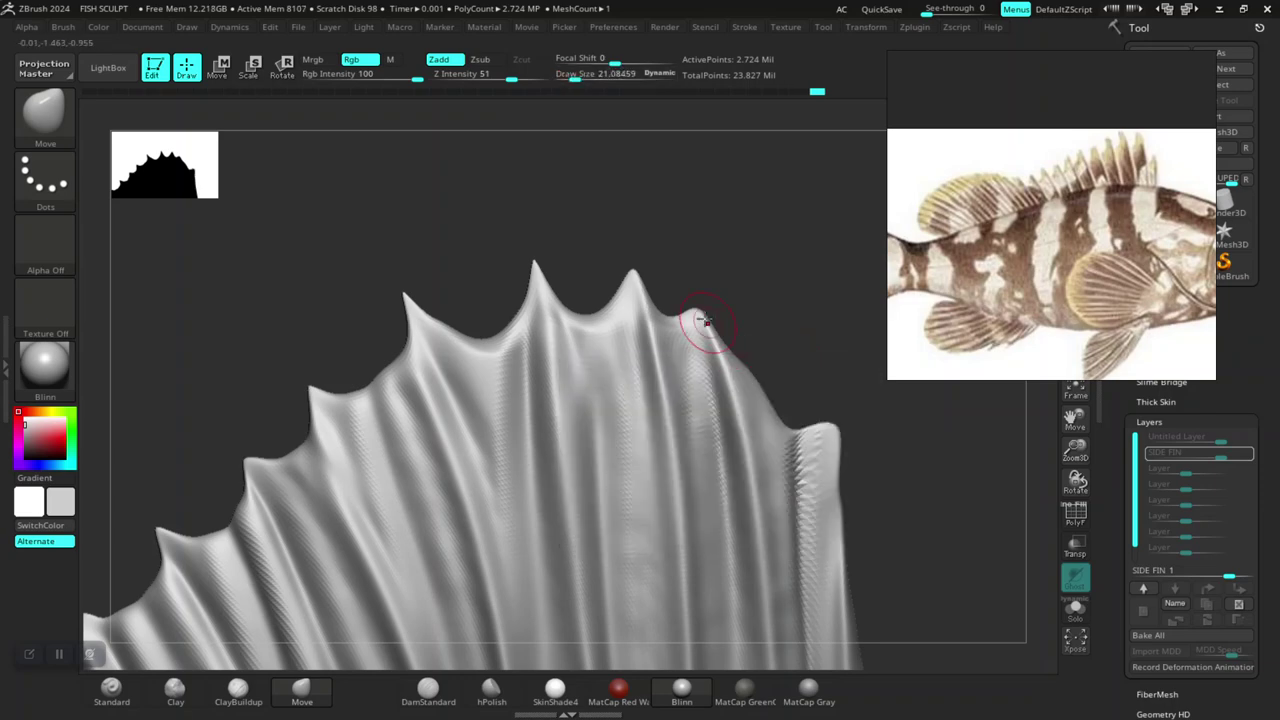
pyautogui.moveTo(521, 330)
pyautogui.mouseDown()
pyautogui.moveTo(352, 334)
pyautogui.moveTo(460, 350)
pyautogui.mouseUp()
pyautogui.press('space')
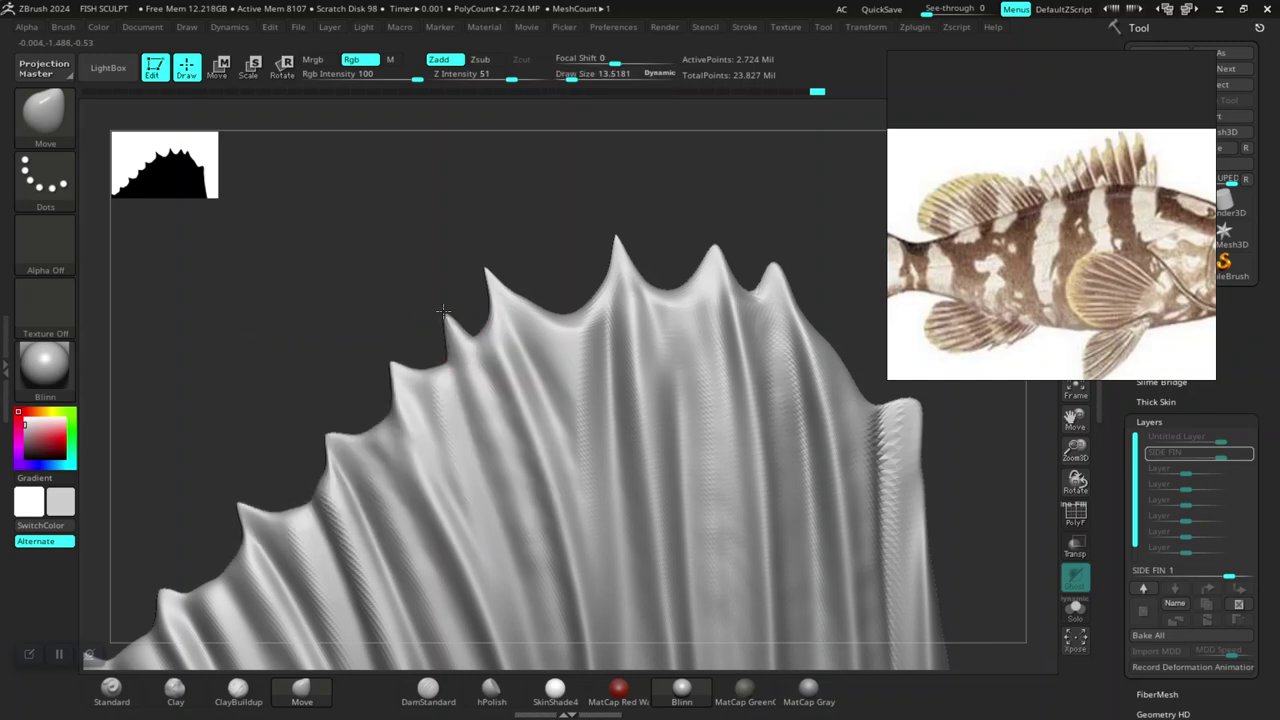
pyautogui.press('space')
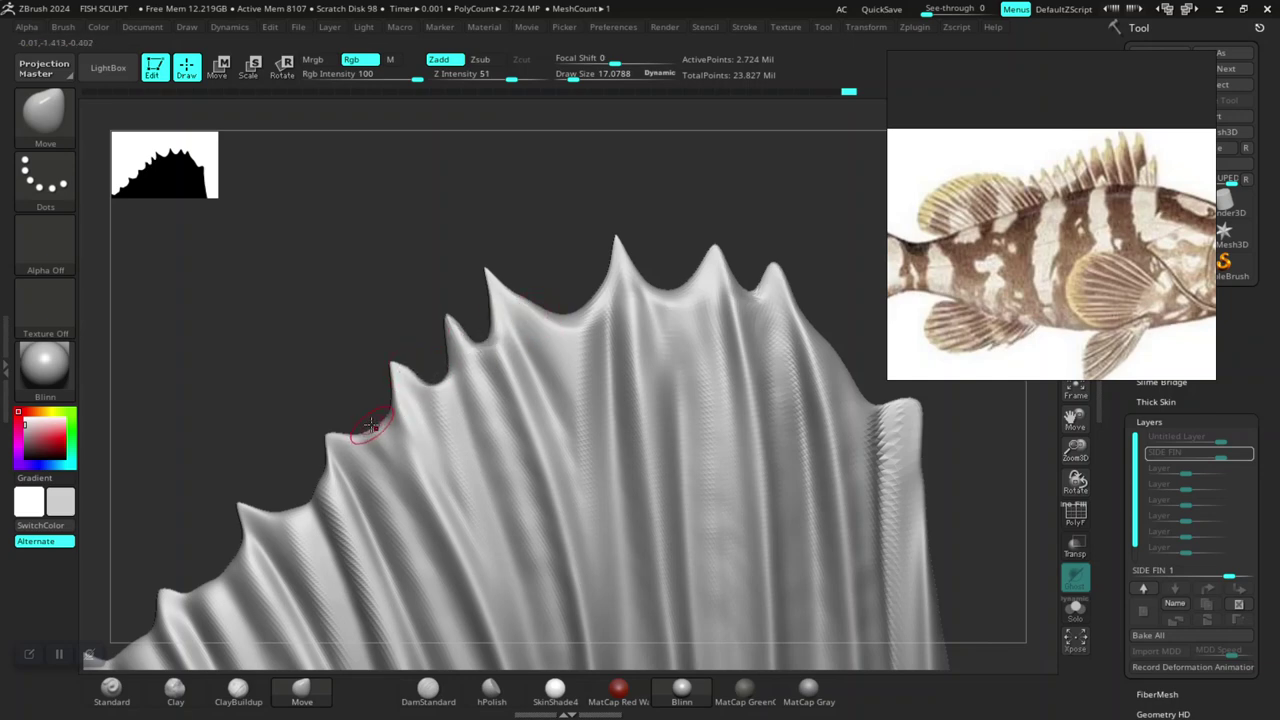
pyautogui.moveTo(593, 218)
pyautogui.mouseDown()
pyautogui.moveTo(400, 320)
pyautogui.moveTo(420, 319)
pyautogui.mouseUp()
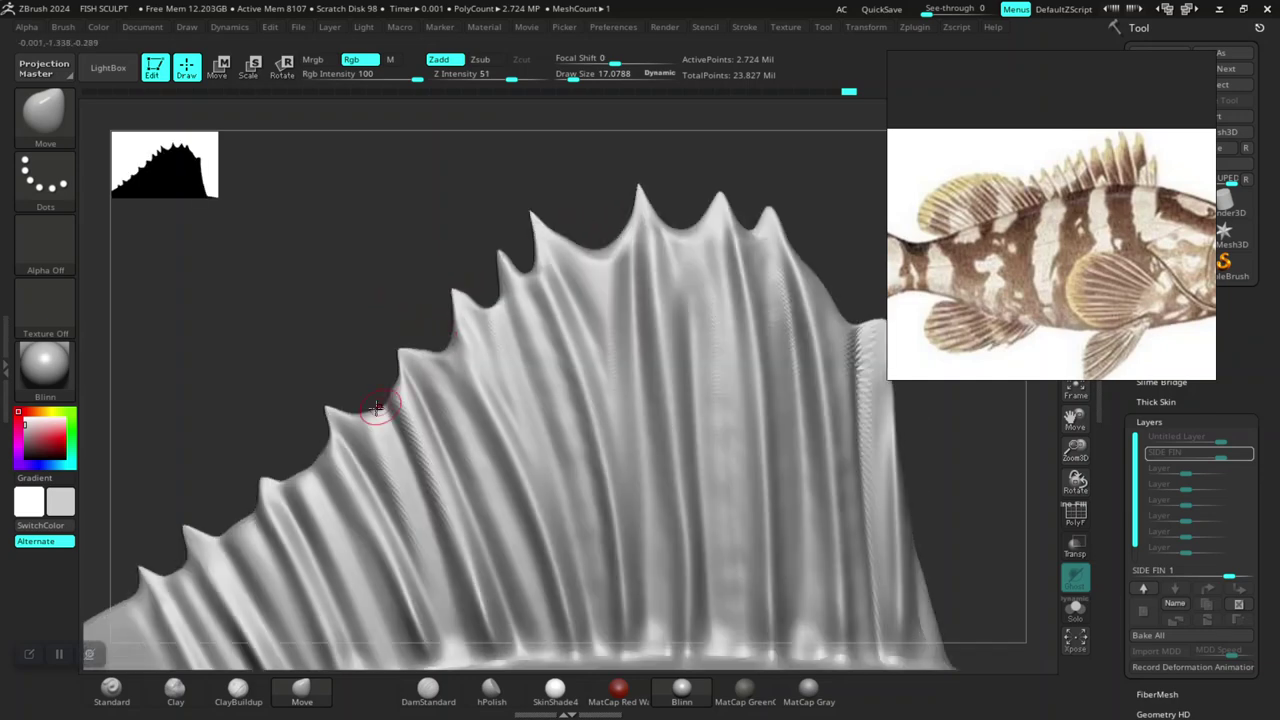
pyautogui.moveTo(373, 428); pyautogui.dragTo(411, 404)
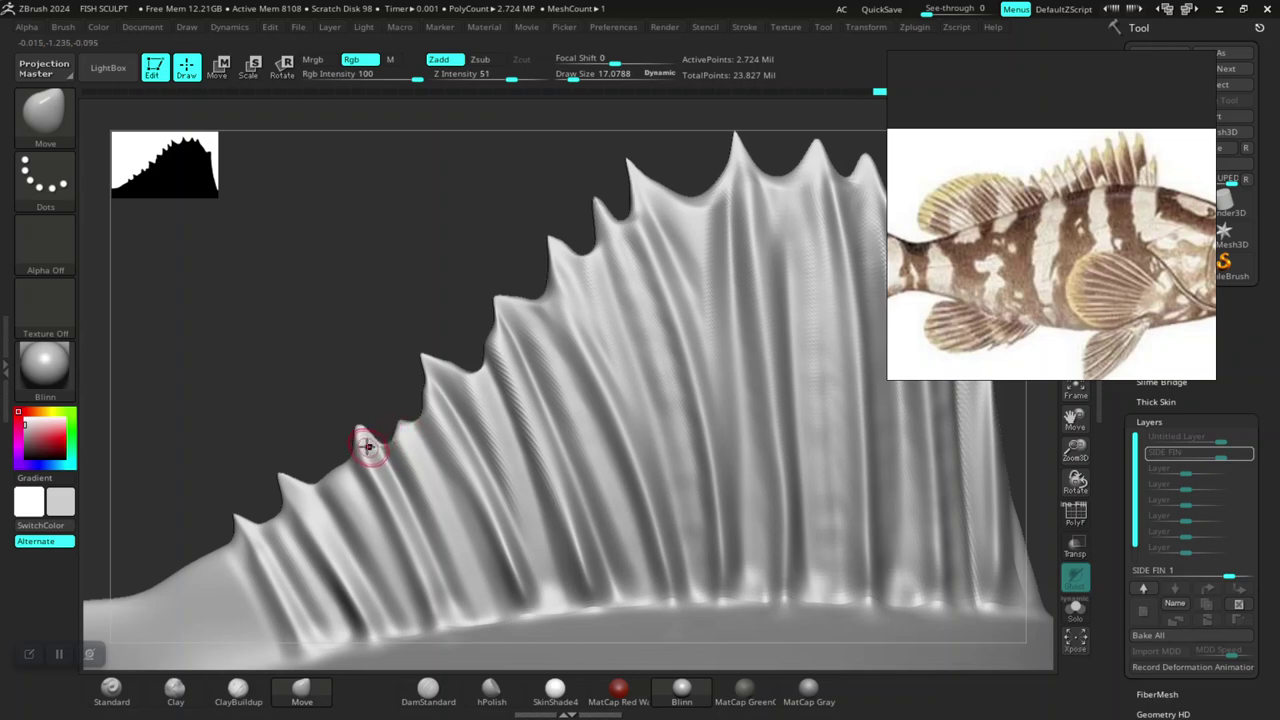
pyautogui.press('space')
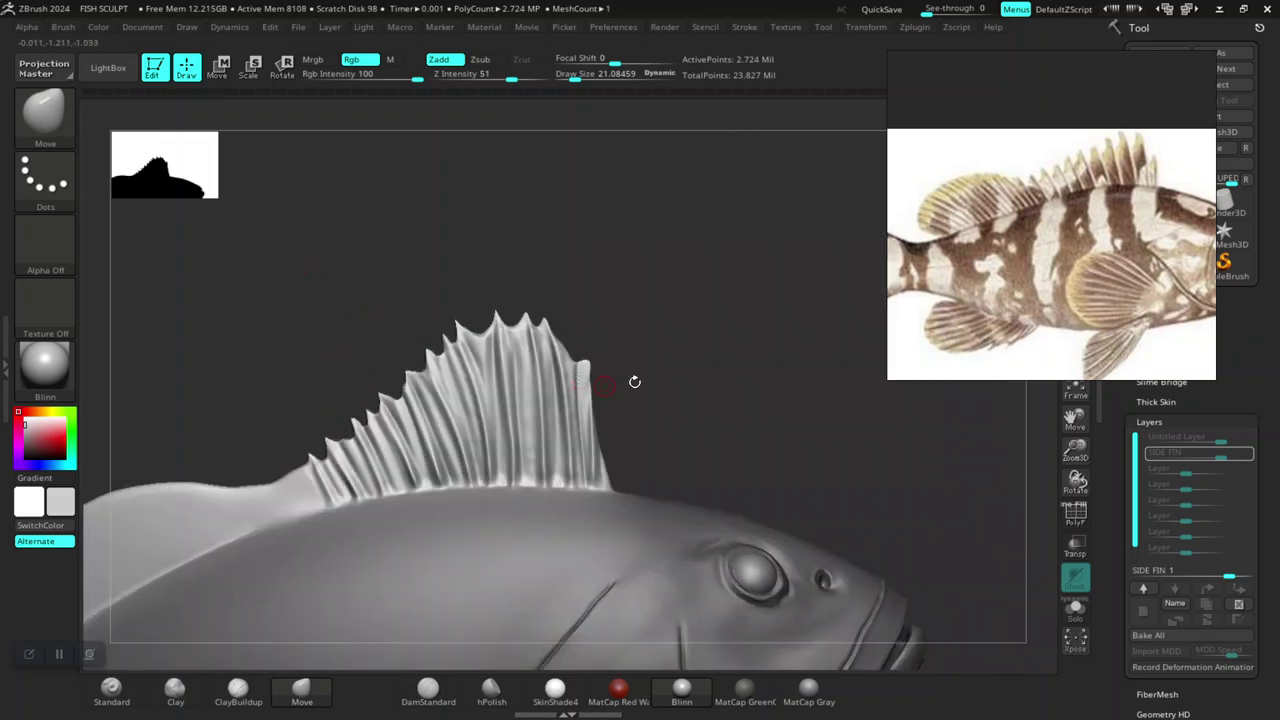
pyautogui.moveTo(634, 380)
pyautogui.mouseDown()
pyautogui.moveTo(549, 306)
pyautogui.moveTo(576, 361)
pyautogui.moveTo(643, 334)
pyautogui.mouseUp()
pyautogui.scroll(5, 657, 343)
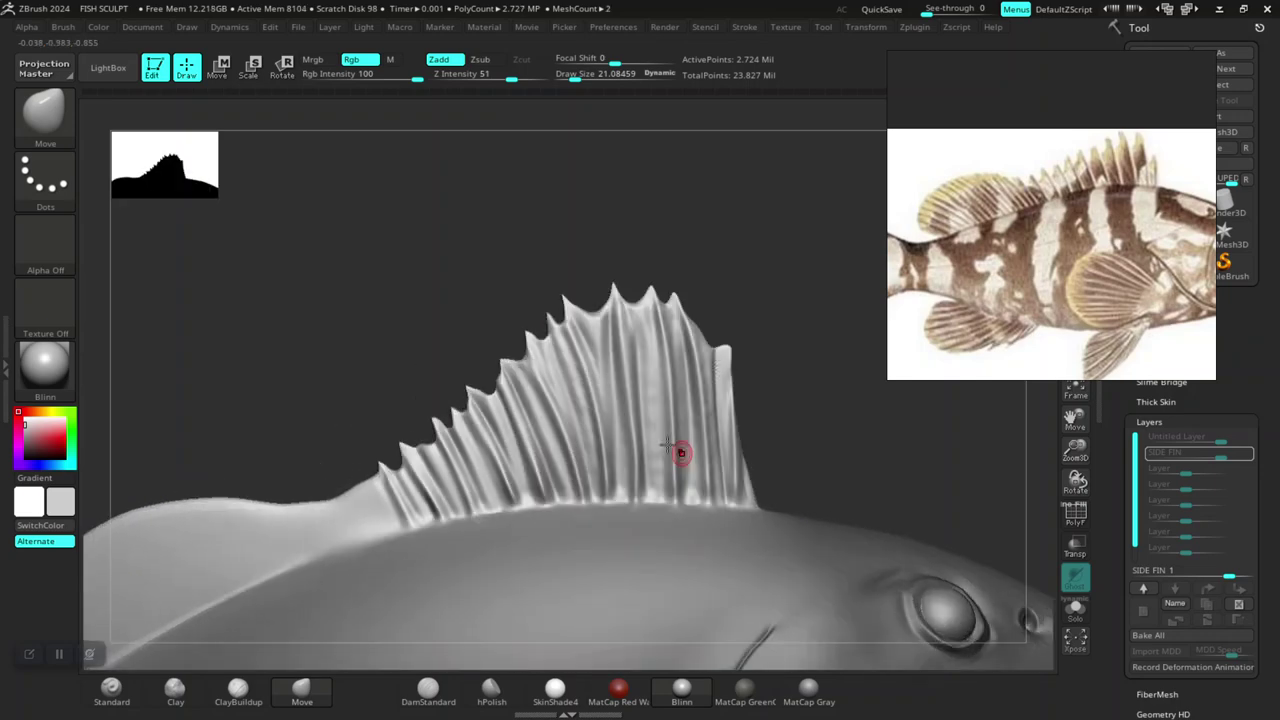
pyautogui.moveTo(452, 336); pyautogui.dragTo(597, 318)
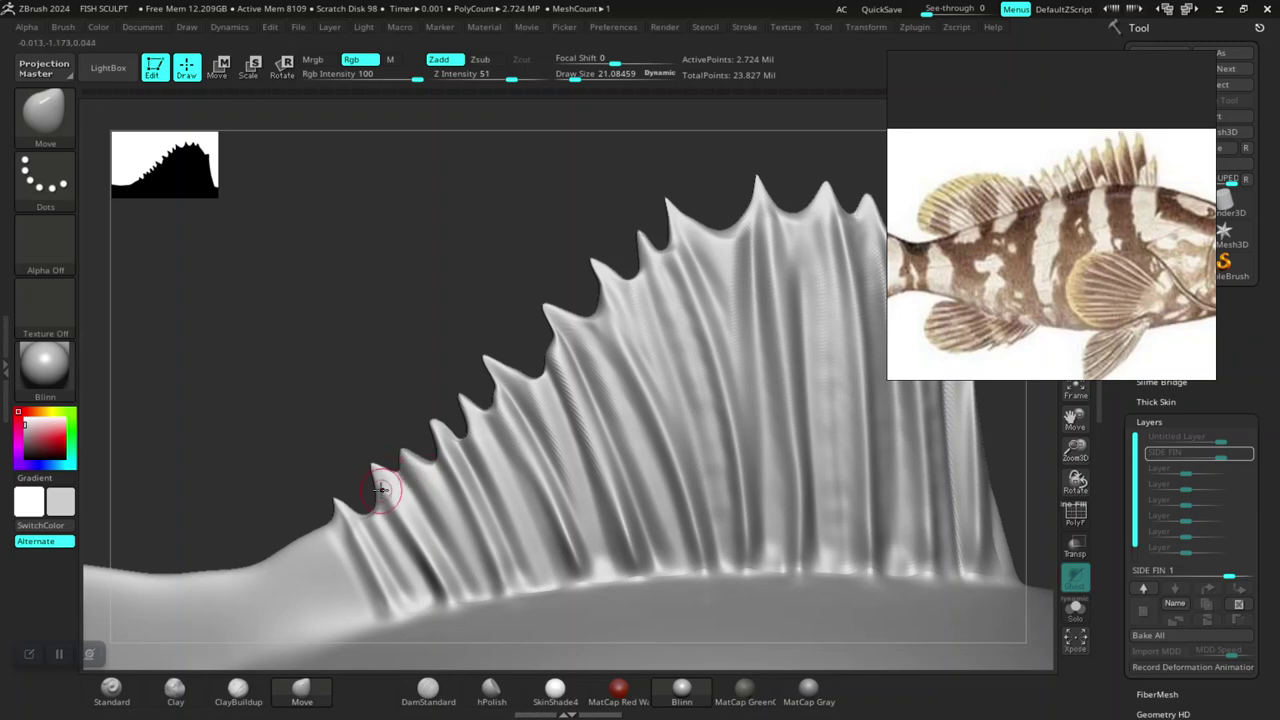
pyautogui.moveTo(515, 330)
pyautogui.mouseDown()
pyautogui.moveTo(371, 243)
pyautogui.moveTo(640, 380)
pyautogui.moveTo(586, 371)
pyautogui.moveTo(615, 338)
pyautogui.moveTo(611, 359)
pyautogui.mouseUp()
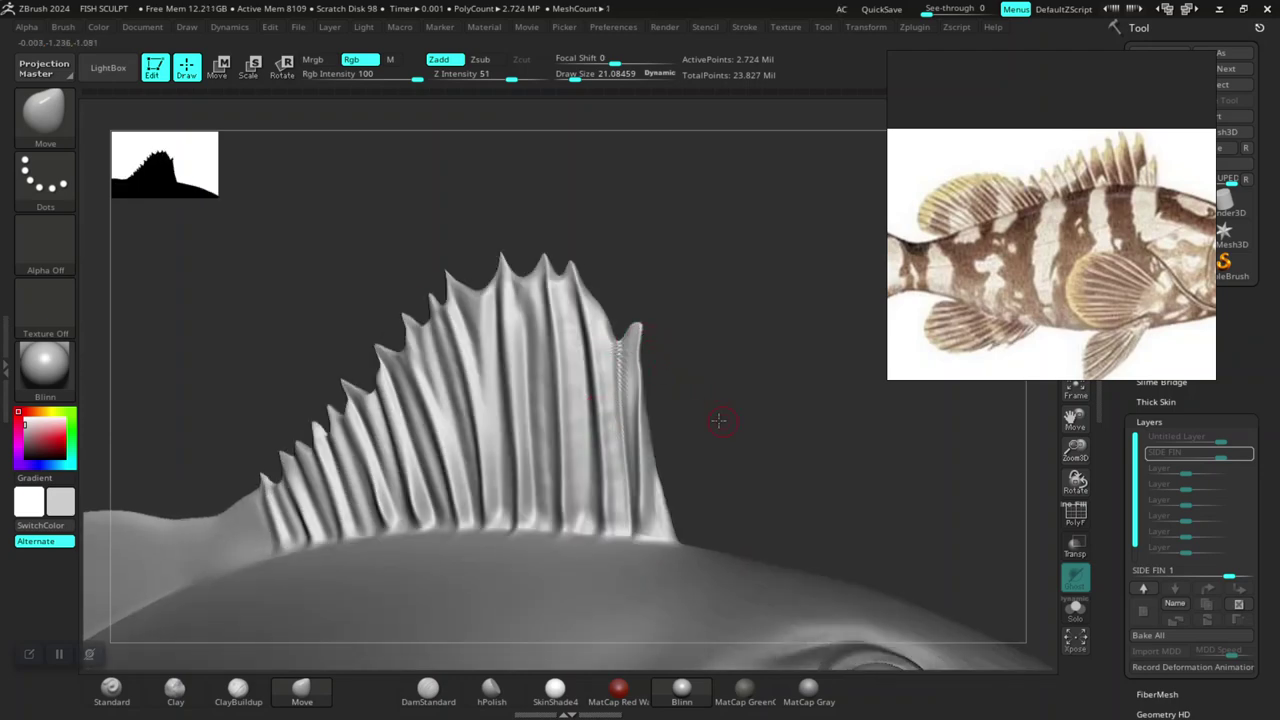
pyautogui.moveTo(723, 420); pyautogui.dragTo(433, 355)
pyautogui.moveTo(380, 314)
pyautogui.mouseDown()
pyautogui.moveTo(591, 290)
pyautogui.moveTo(405, 427)
pyautogui.mouseUp()
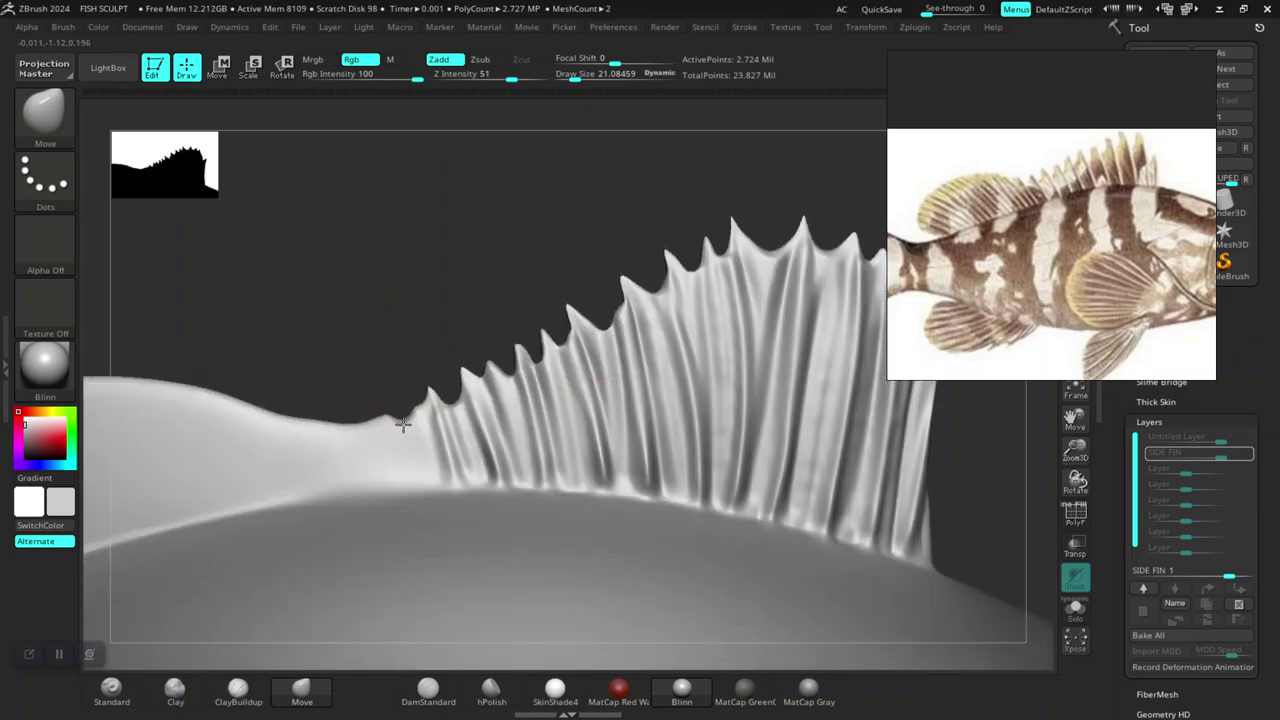
pyautogui.moveTo(386, 355)
pyautogui.mouseDown()
pyautogui.moveTo(469, 280)
pyautogui.moveTo(469, 423)
pyautogui.moveTo(466, 385)
pyautogui.mouseUp()
pyautogui.press('space')
# Step: Switch to DamStandard and carve the first grooves down the dorsal fin's front
pyautogui.click(438, 694)
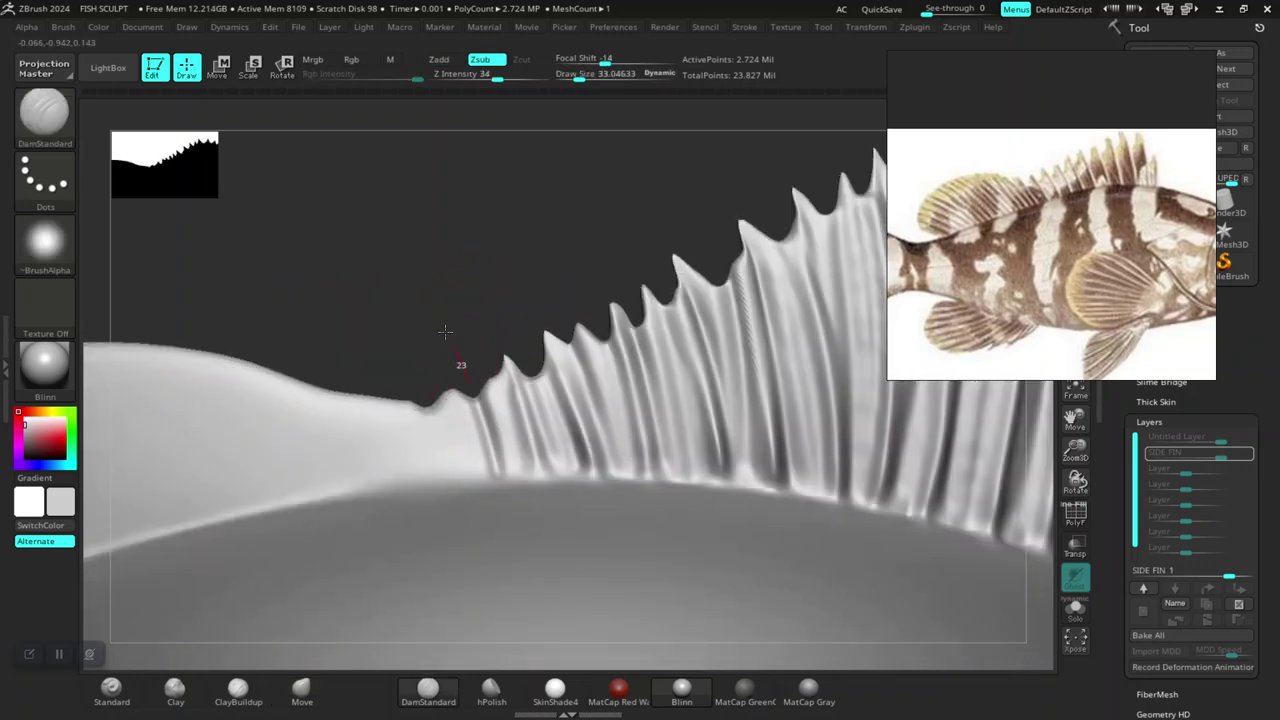
pyautogui.moveTo(449, 429); pyautogui.dragTo(449, 460)
pyautogui.moveTo(415, 339)
pyautogui.mouseDown()
pyautogui.moveTo(414, 314)
pyautogui.moveTo(534, 340)
pyautogui.moveTo(528, 324)
pyautogui.moveTo(607, 282)
pyautogui.mouseUp()
pyautogui.press('space')
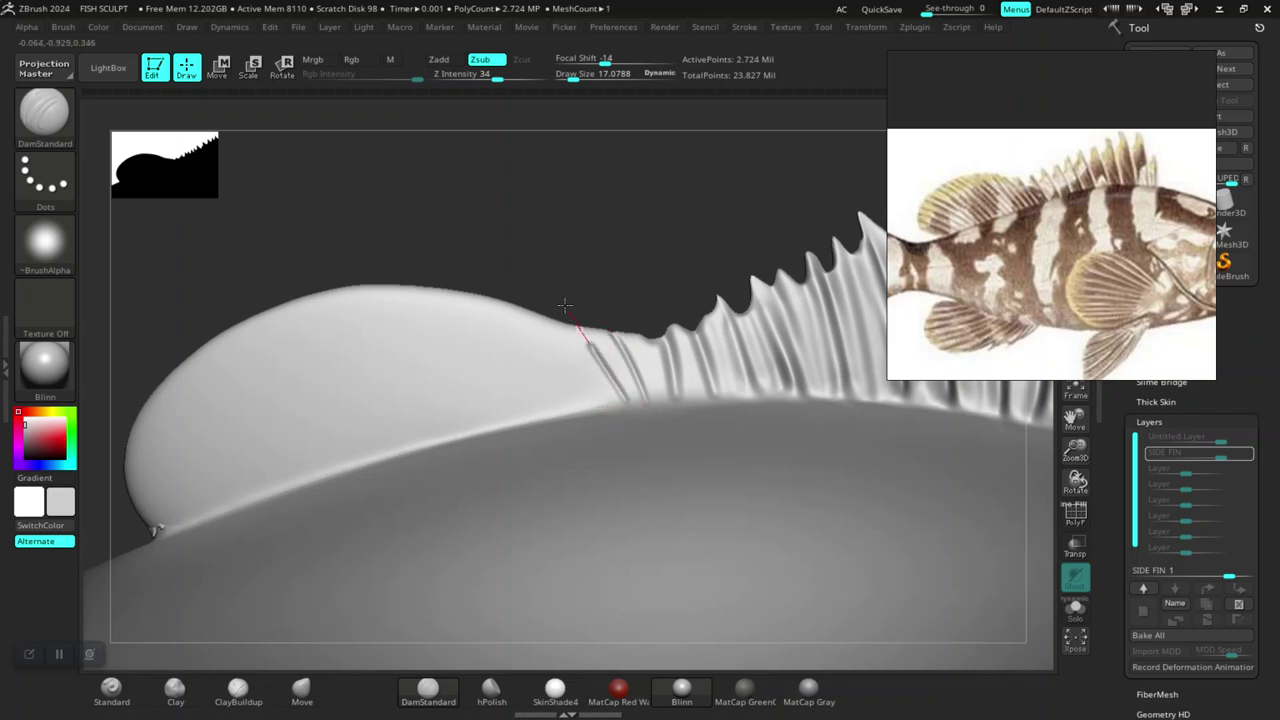
pyautogui.moveTo(565, 304); pyautogui.dragTo(598, 405)
pyautogui.moveTo(514, 290); pyautogui.dragTo(575, 409)
pyautogui.moveTo(474, 277); pyautogui.dragTo(561, 409)
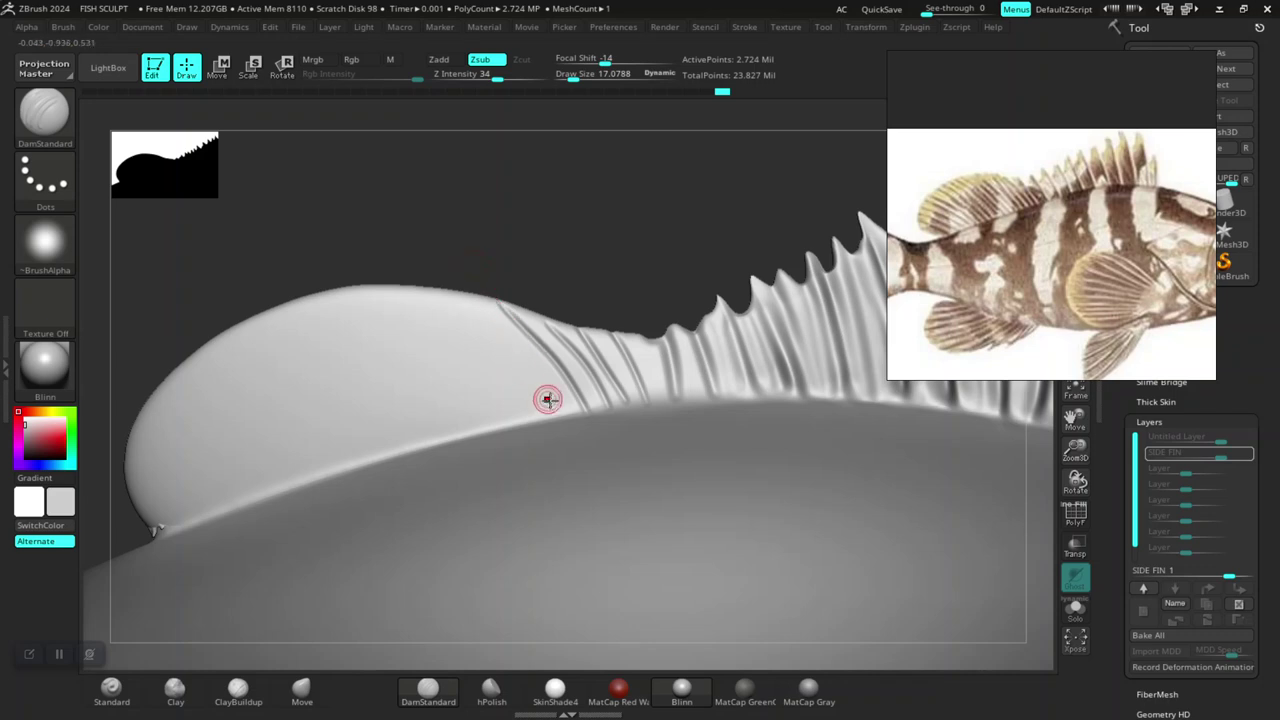
pyautogui.moveTo(560, 240); pyautogui.dragTo(583, 251)
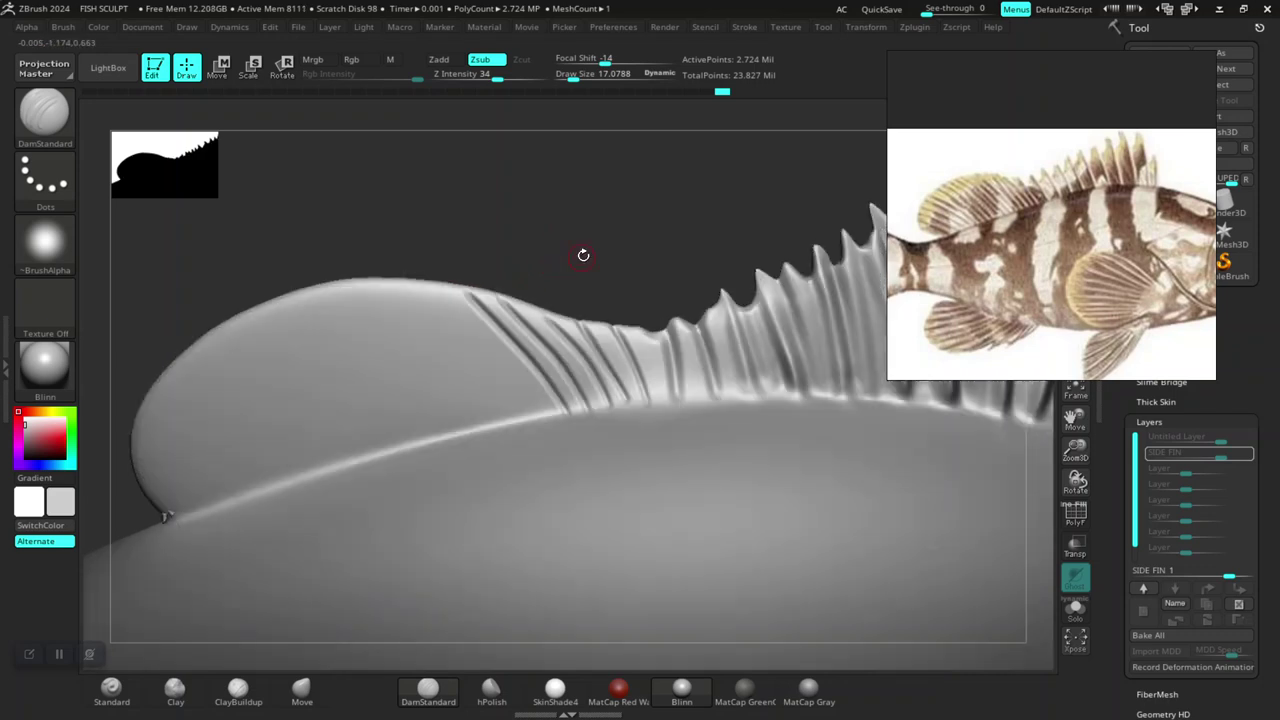
# Step: Smooth away stray diagonal grooves and re-carve the first ray grooves on the fin front
pyautogui.press('ctrl')
pyautogui.keyDown('shift'); pyautogui.moveTo(520, 300); pyautogui.dragTo(590, 410); pyautogui.keyUp('shift')
pyautogui.moveTo(560, 315)
pyautogui.keyDown('shift'); pyautogui.mouseDown()
pyautogui.moveTo(610, 408)
pyautogui.moveTo(630, 404)
pyautogui.mouseUp(); pyautogui.keyUp('shift')
pyautogui.keyDown('shift'); pyautogui.moveTo(610, 322); pyautogui.dragTo(637, 391); pyautogui.keyUp('shift')
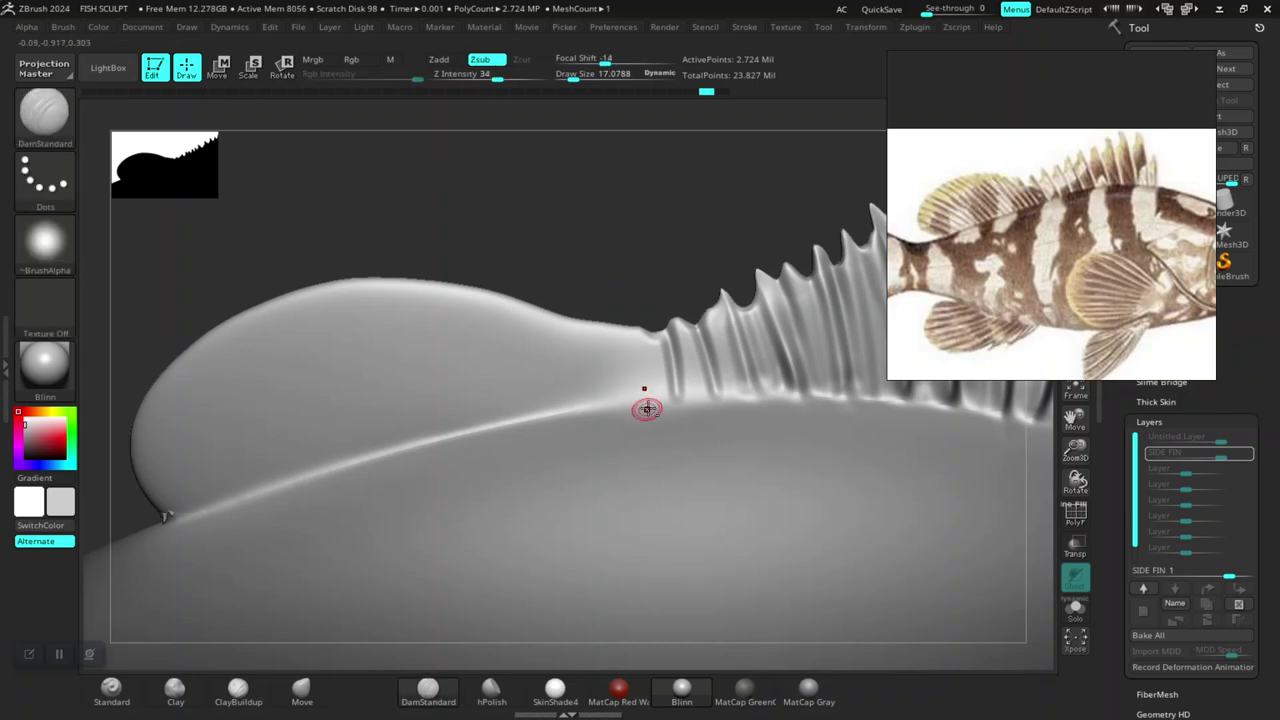
pyautogui.moveTo(604, 294); pyautogui.dragTo(609, 374)
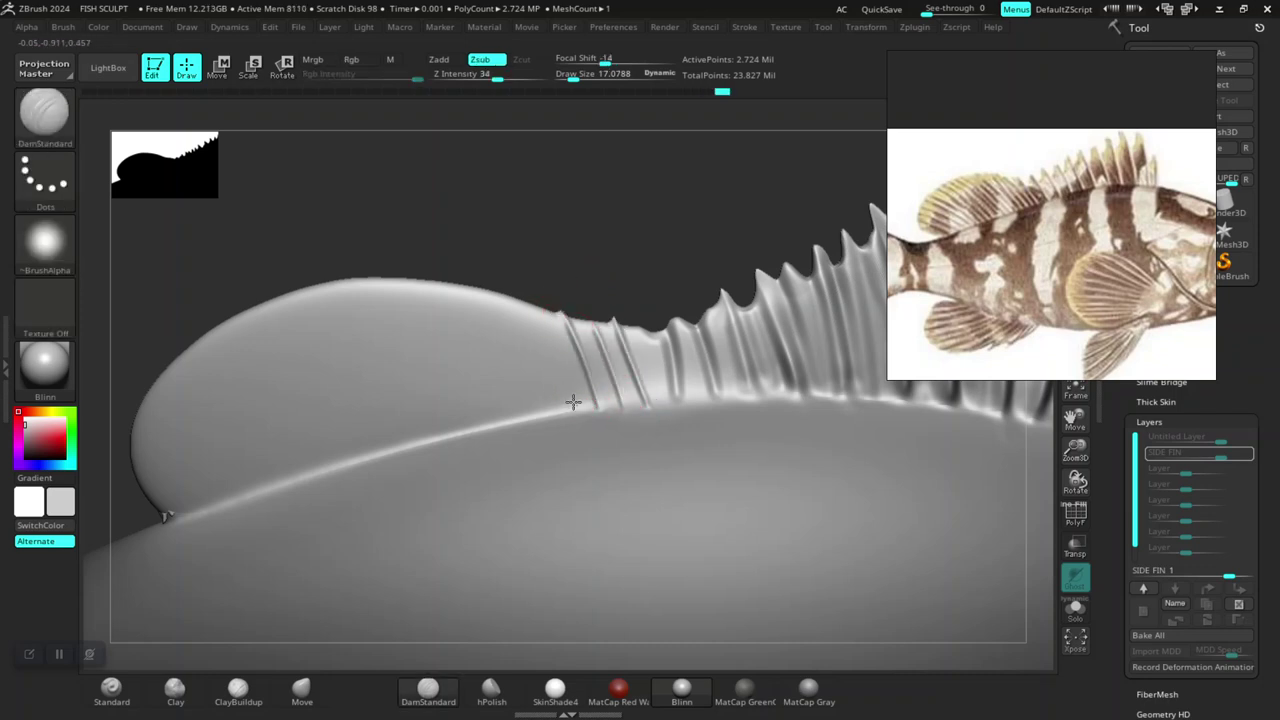
pyautogui.moveTo(519, 248); pyautogui.dragTo(557, 408)
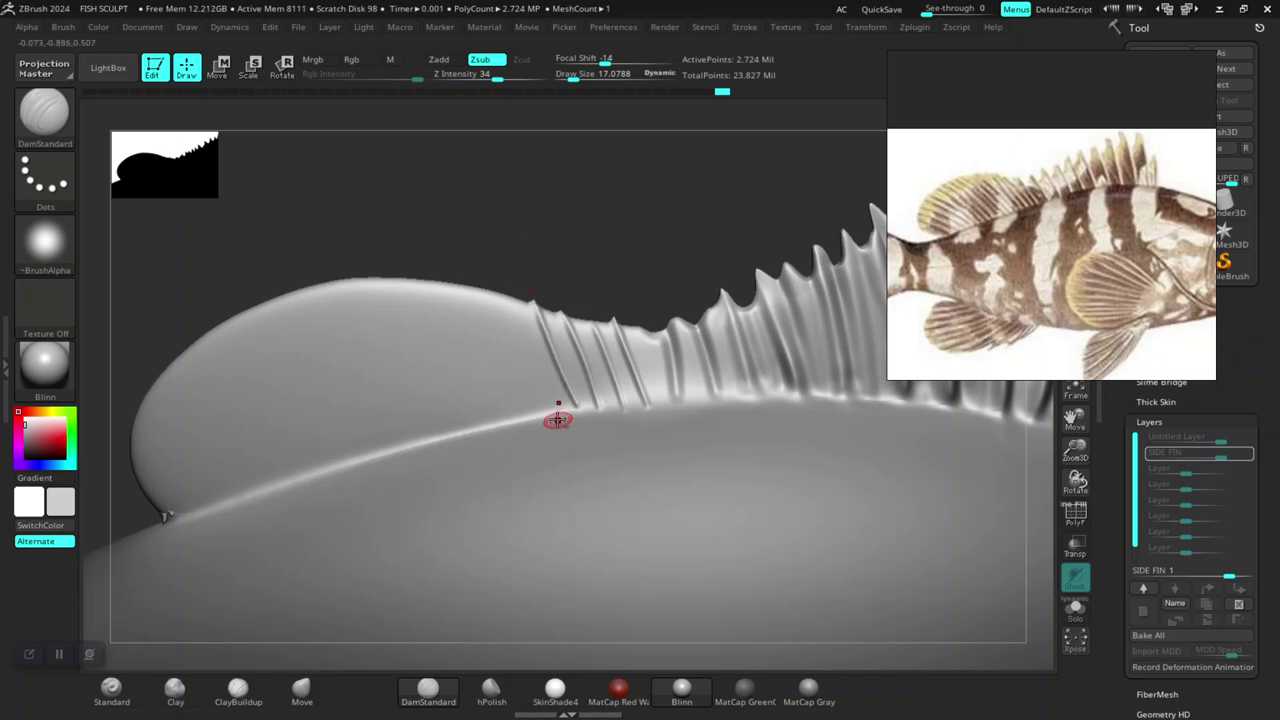
pyautogui.moveTo(474, 297); pyautogui.dragTo(526, 424)
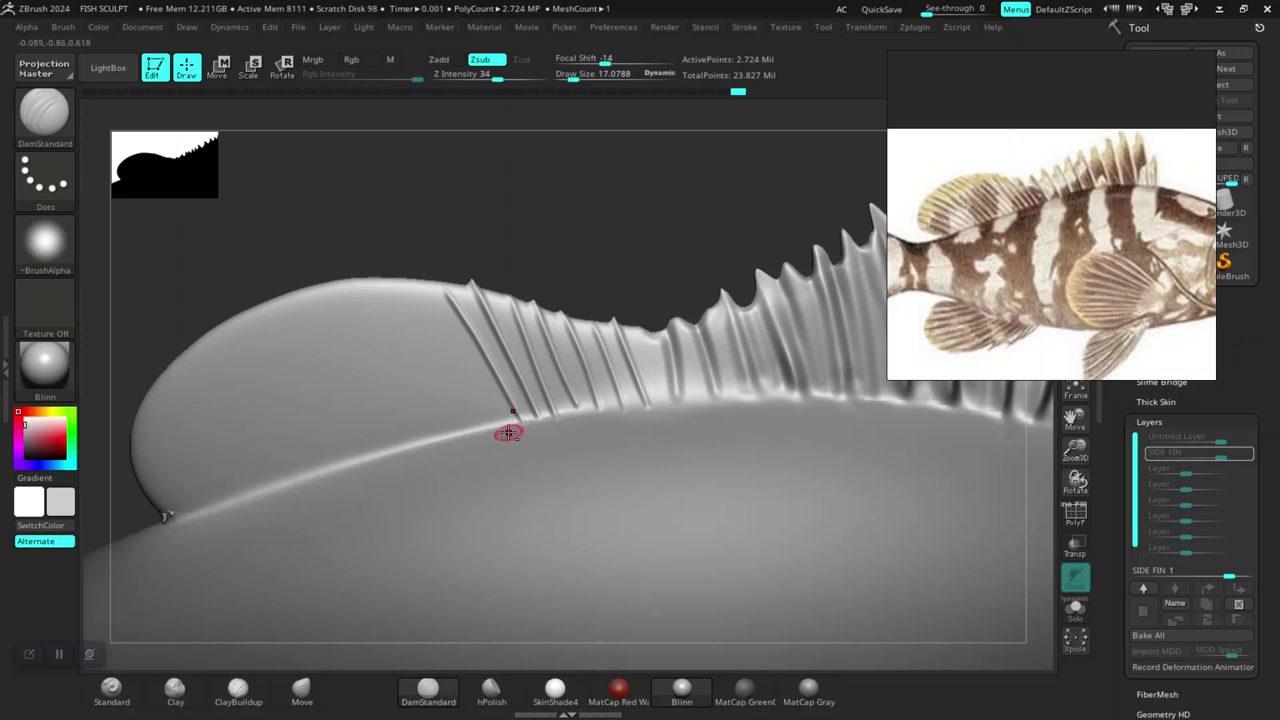
pyautogui.hotkey('ctrl', 'z')
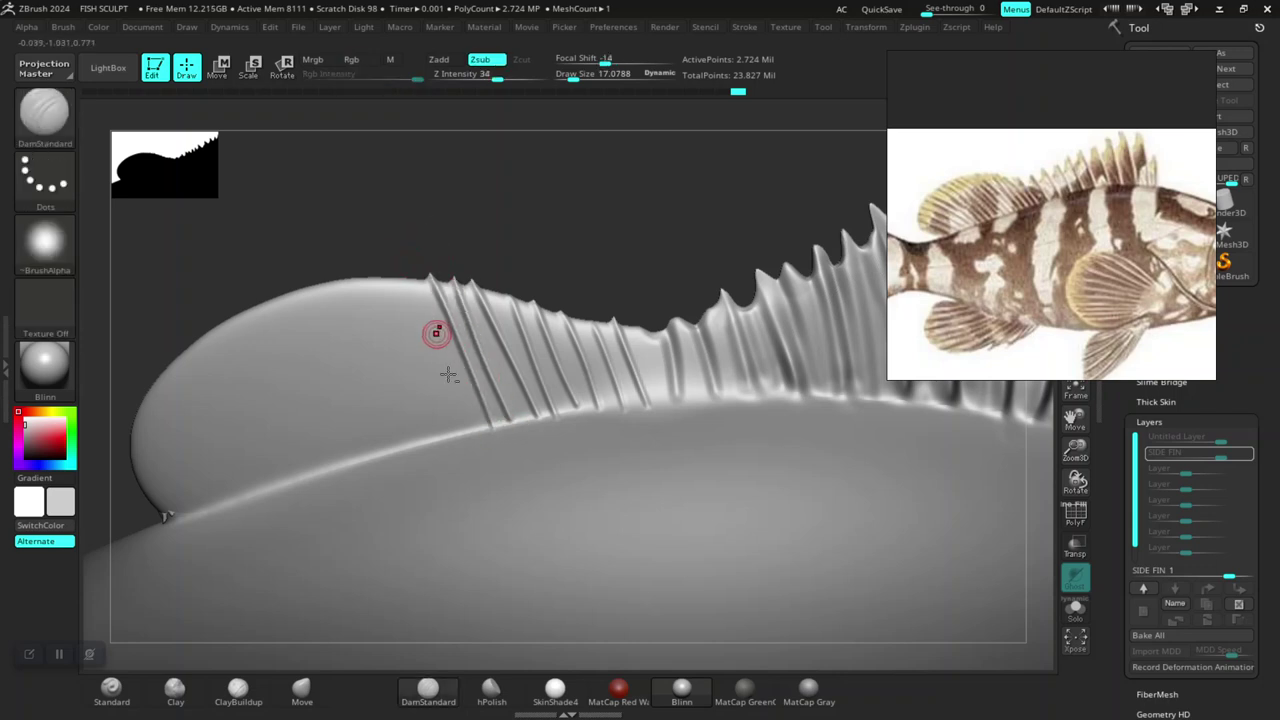
# Step: Carve a row of parallel diagonal ray grooves forward across the front lobe at draw size about 17
pyautogui.moveTo(472, 432); pyautogui.dragTo(380, 246)
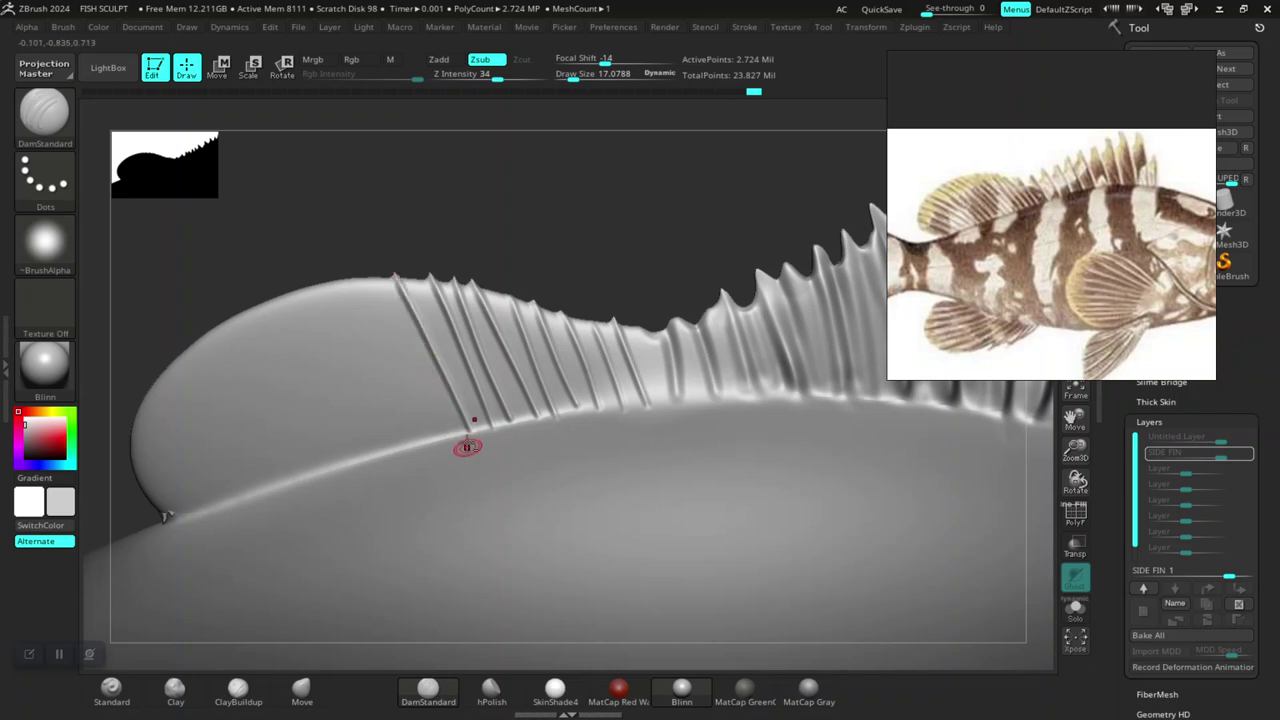
pyautogui.hotkey('ctrl', 'z')
pyautogui.moveTo(404, 305); pyautogui.dragTo(400, 296)
pyautogui.hotkey('ctrl', 'z')
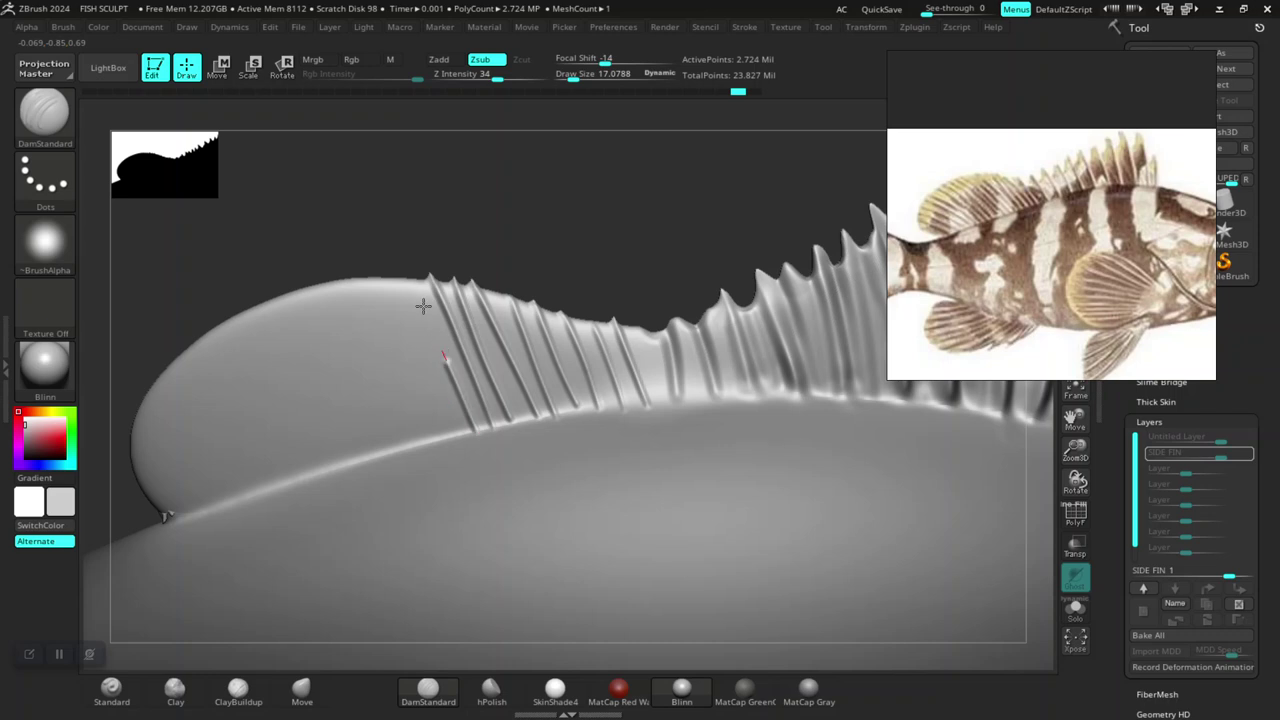
pyautogui.moveTo(457, 437); pyautogui.dragTo(384, 296)
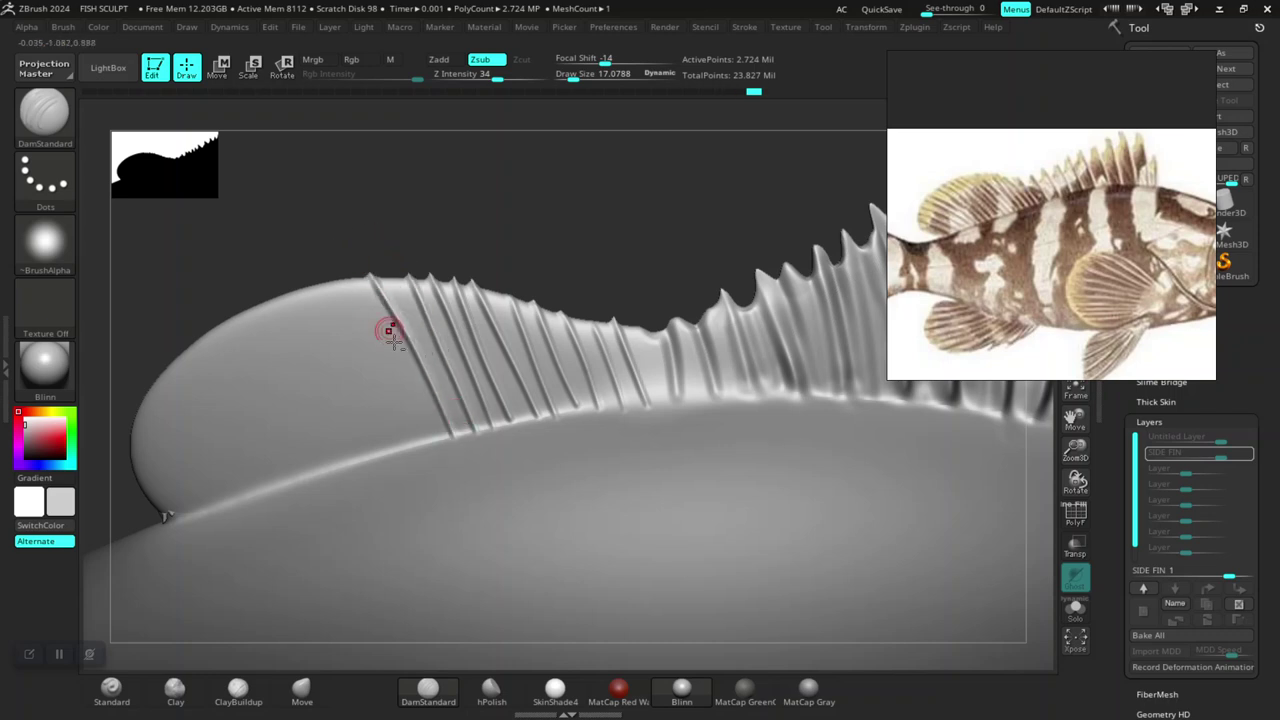
pyautogui.moveTo(437, 432); pyautogui.dragTo(348, 292)
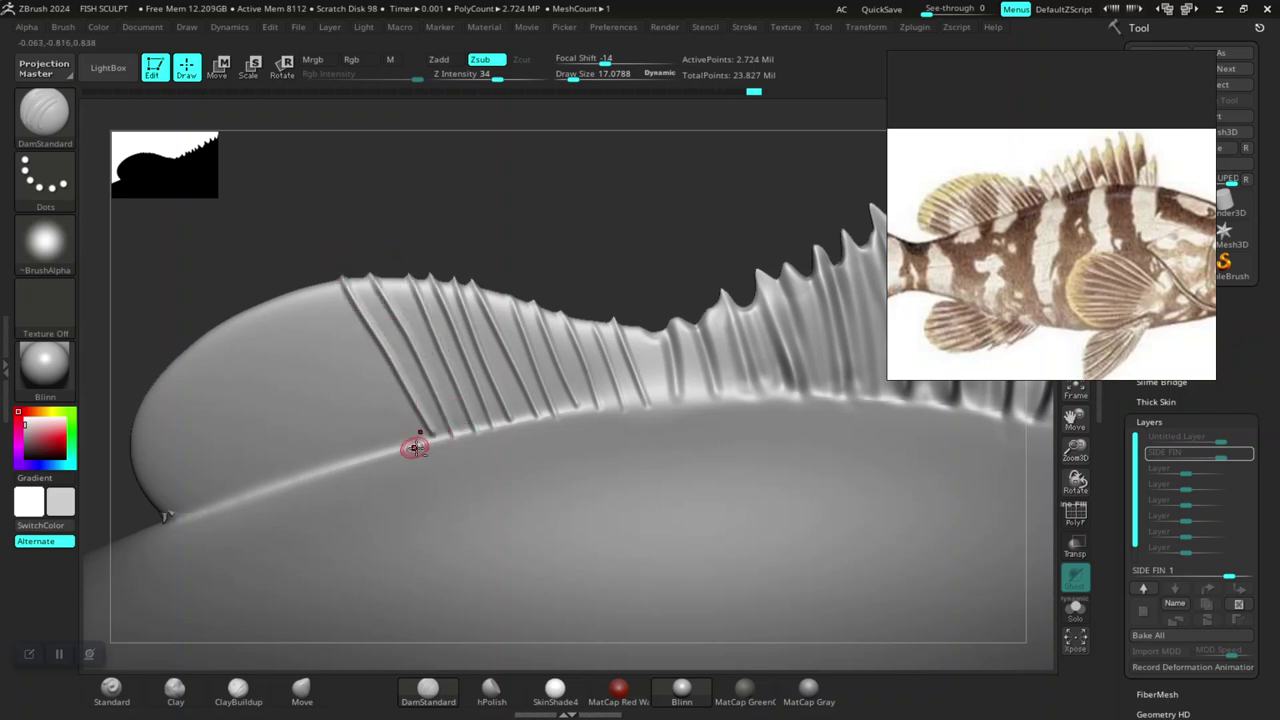
pyautogui.moveTo(415, 447); pyautogui.dragTo(316, 284)
pyautogui.moveTo(397, 449); pyautogui.dragTo(320, 294)
pyautogui.hotkey('shift', 'd')
pyautogui.moveTo(518, 225); pyautogui.dragTo(367, 492)
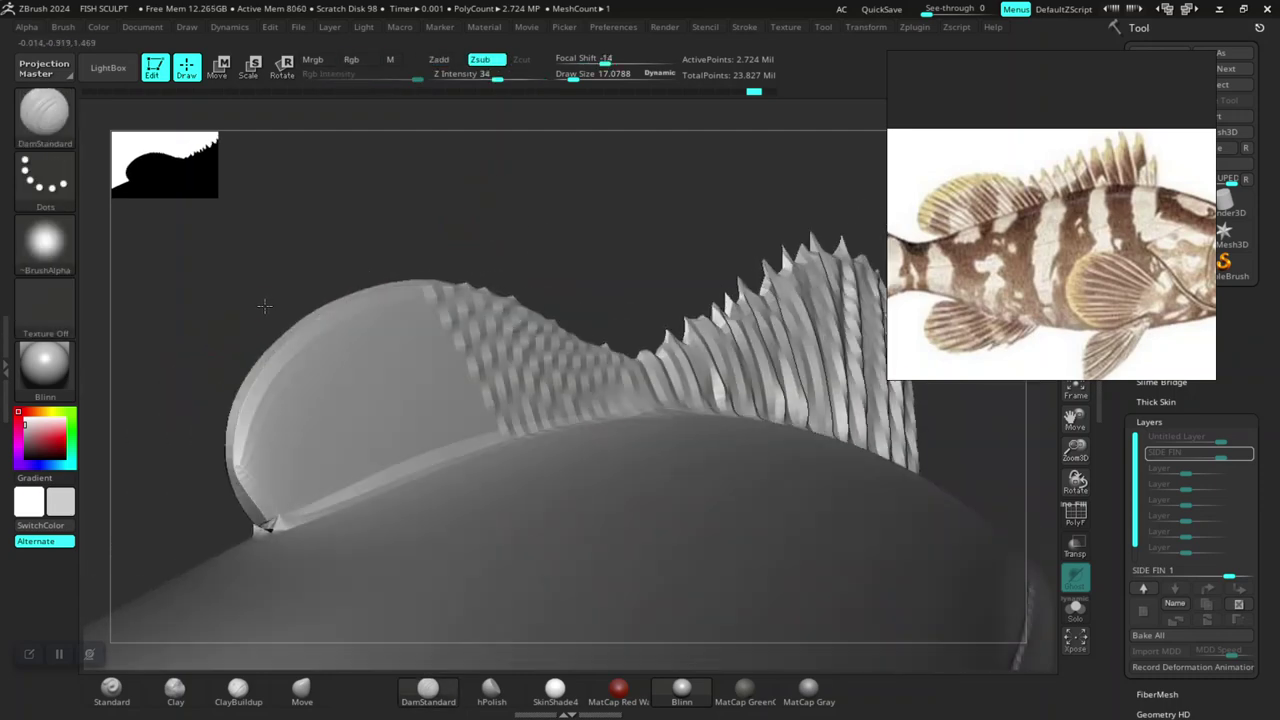
# Step: Enlarge the brush and smooth the crease at the dorsal fin's front base
pyautogui.moveTo(246, 436); pyautogui.dragTo(409, 257, button='right')
pyautogui.press('space')
pyautogui.moveTo(410, 403); pyautogui.dragTo(416, 403)
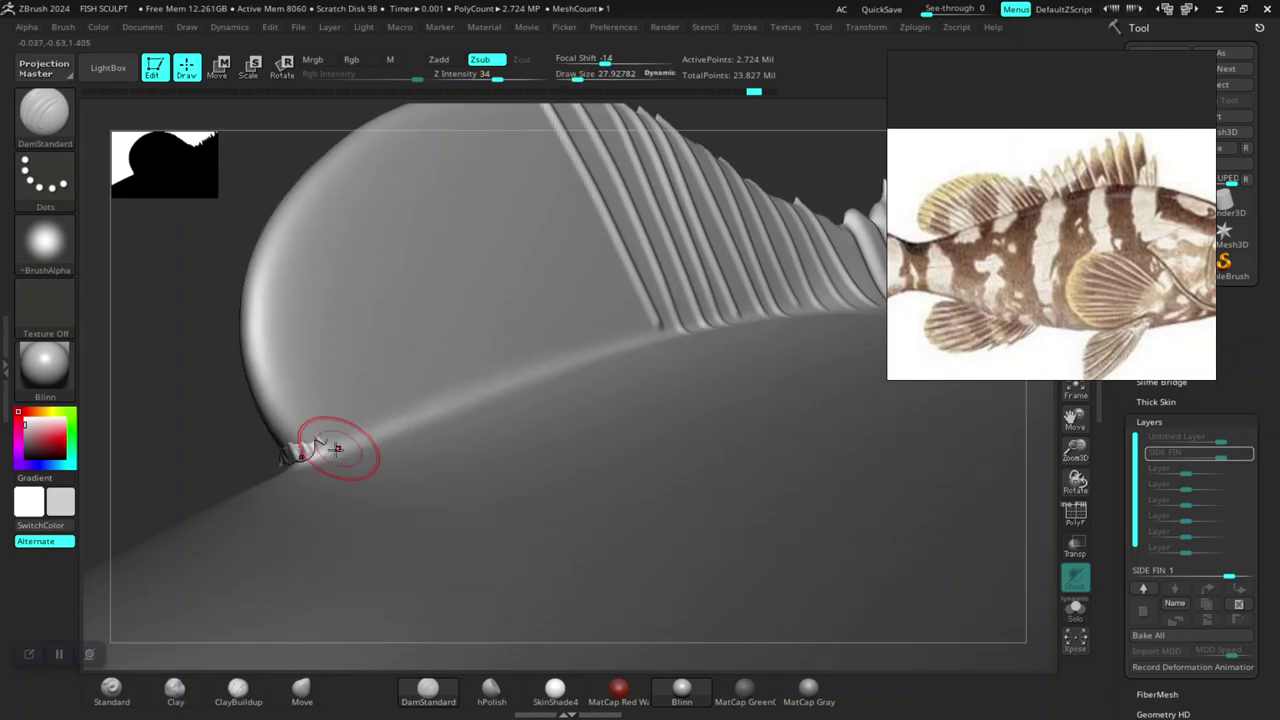
pyautogui.press('shift')
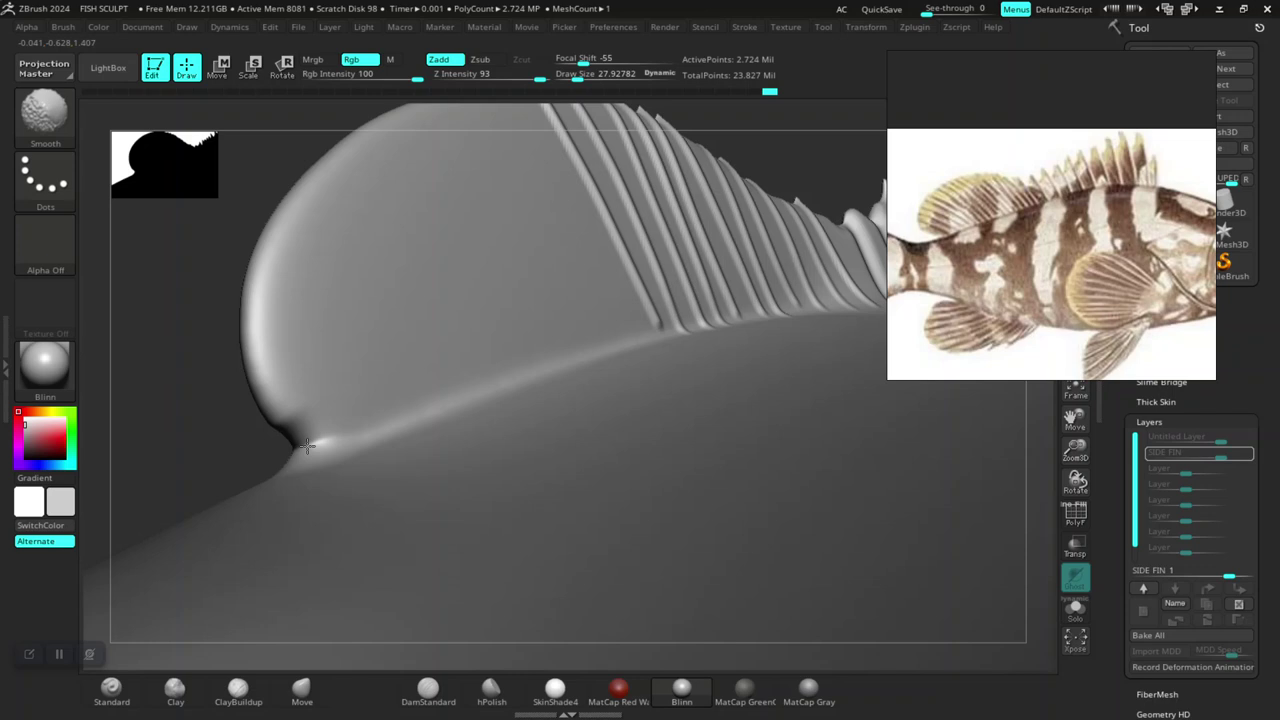
pyautogui.moveTo(252, 430); pyautogui.dragTo(286, 405)
pyautogui.keyDown('shift'); pyautogui.moveTo(243, 466); pyautogui.dragTo(300, 432); pyautogui.keyUp('shift')
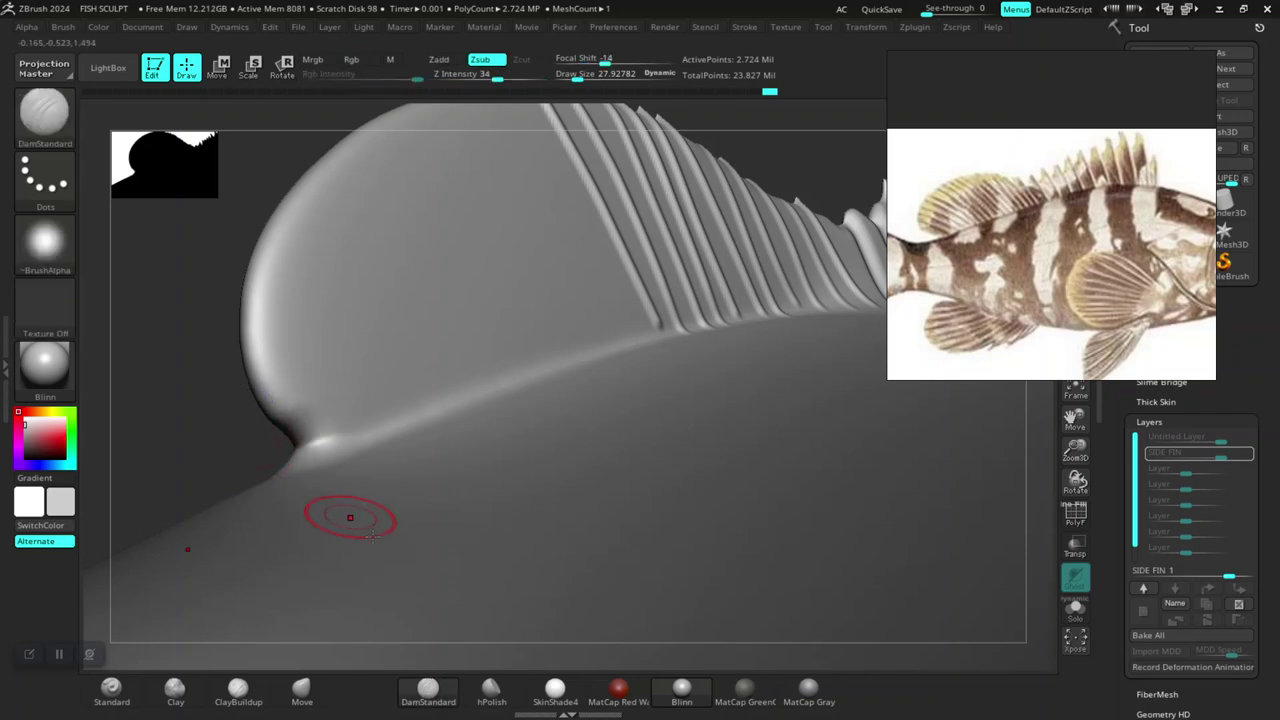
# Step: Carve a DamStandard crease outlining the front lobe along the body junction
pyautogui.moveTo(229, 430); pyautogui.dragTo(380, 429, button='right')
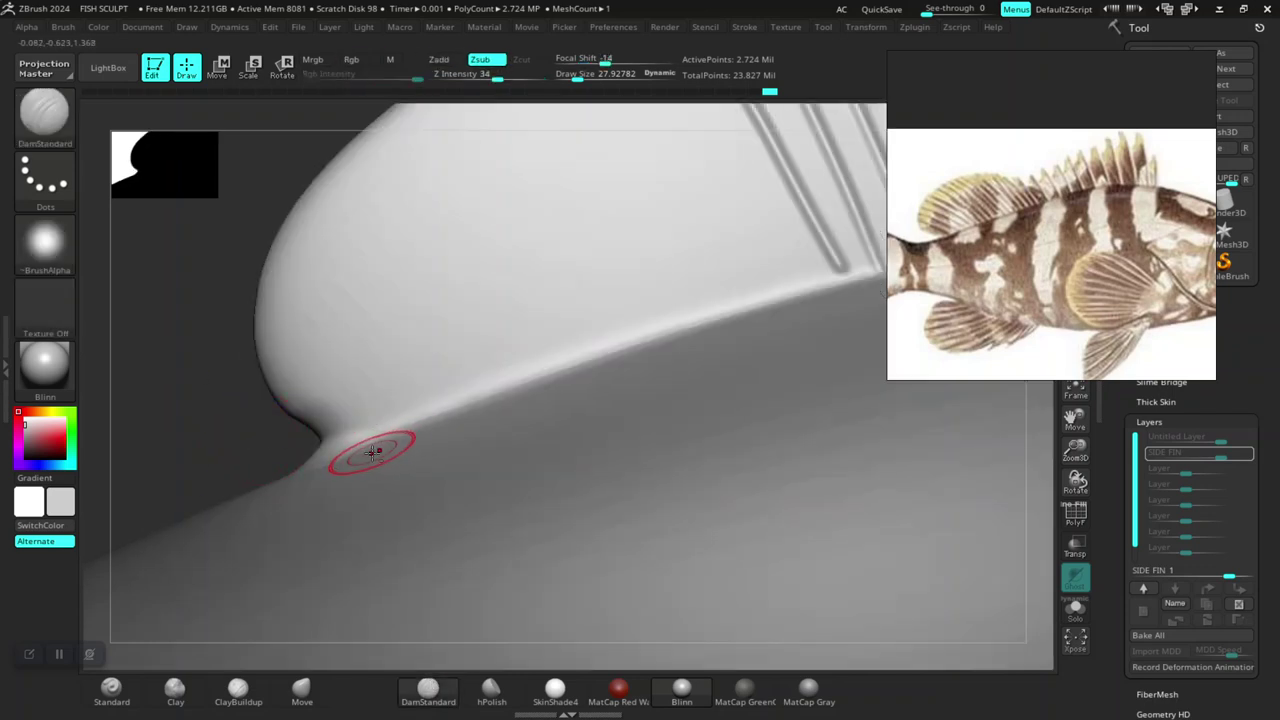
pyautogui.moveTo(375, 440); pyautogui.dragTo(250, 330)
pyautogui.keyDown('shift'); pyautogui.moveTo(377, 423); pyautogui.dragTo(337, 377); pyautogui.keyUp('shift')
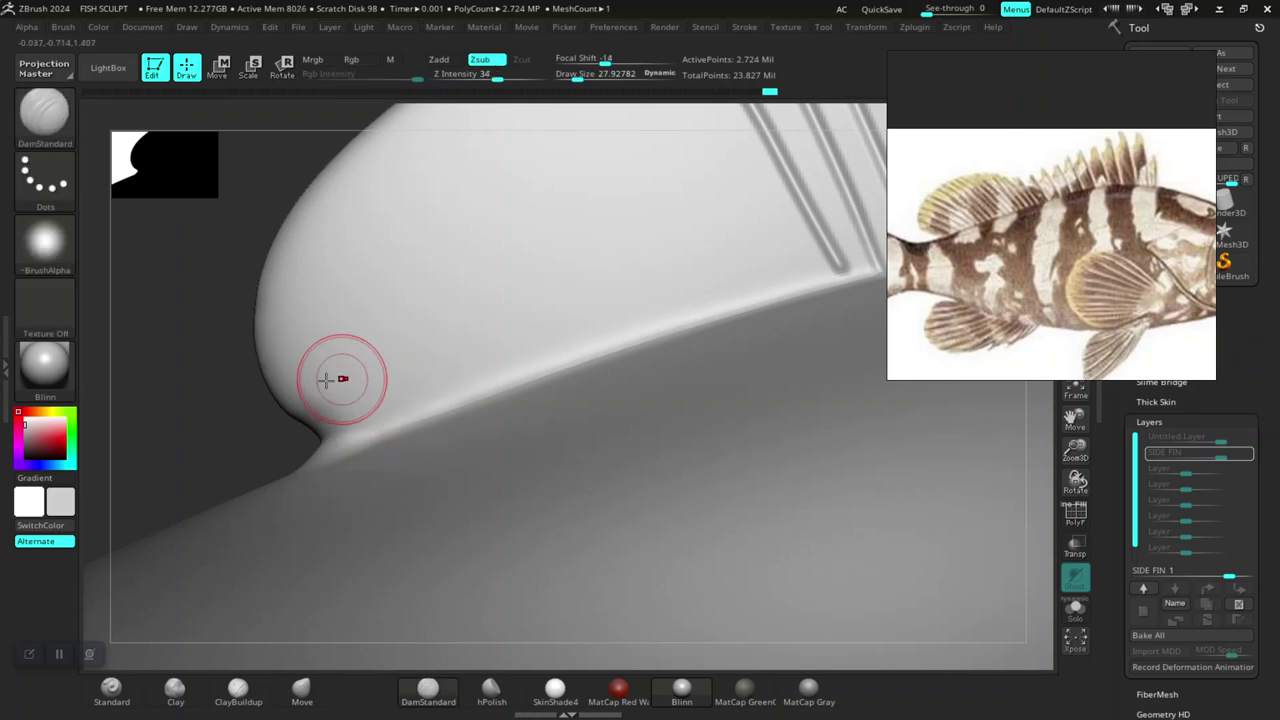
pyautogui.moveTo(249, 400)
pyautogui.mouseDown(button='right')
pyautogui.moveTo(352, 344)
pyautogui.moveTo(246, 309)
pyautogui.mouseUp(button='right')
pyautogui.press('space')
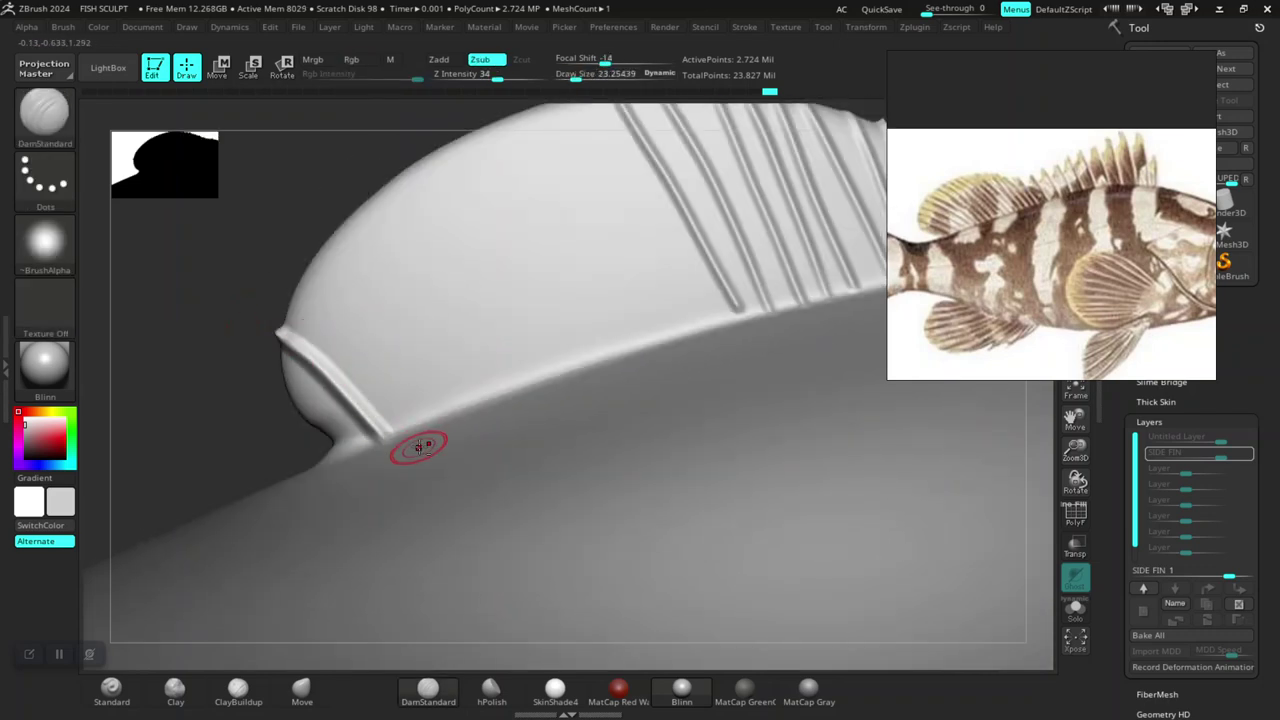
# Step: Carve the first fanned ray grooves up the fin's rounded front, redoing misplaced strokes
pyautogui.moveTo(418, 446); pyautogui.dragTo(295, 295)
pyautogui.moveTo(428, 420); pyautogui.dragTo(290, 254)
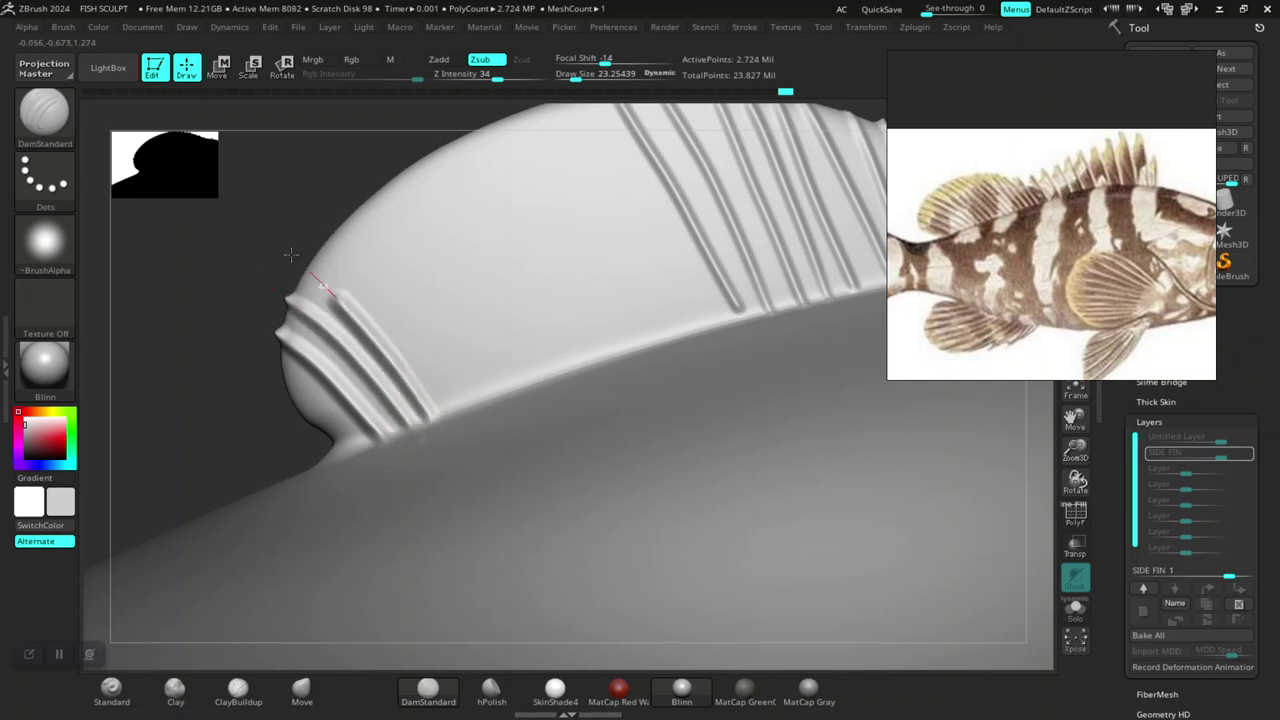
pyautogui.moveTo(449, 414); pyautogui.dragTo(296, 236)
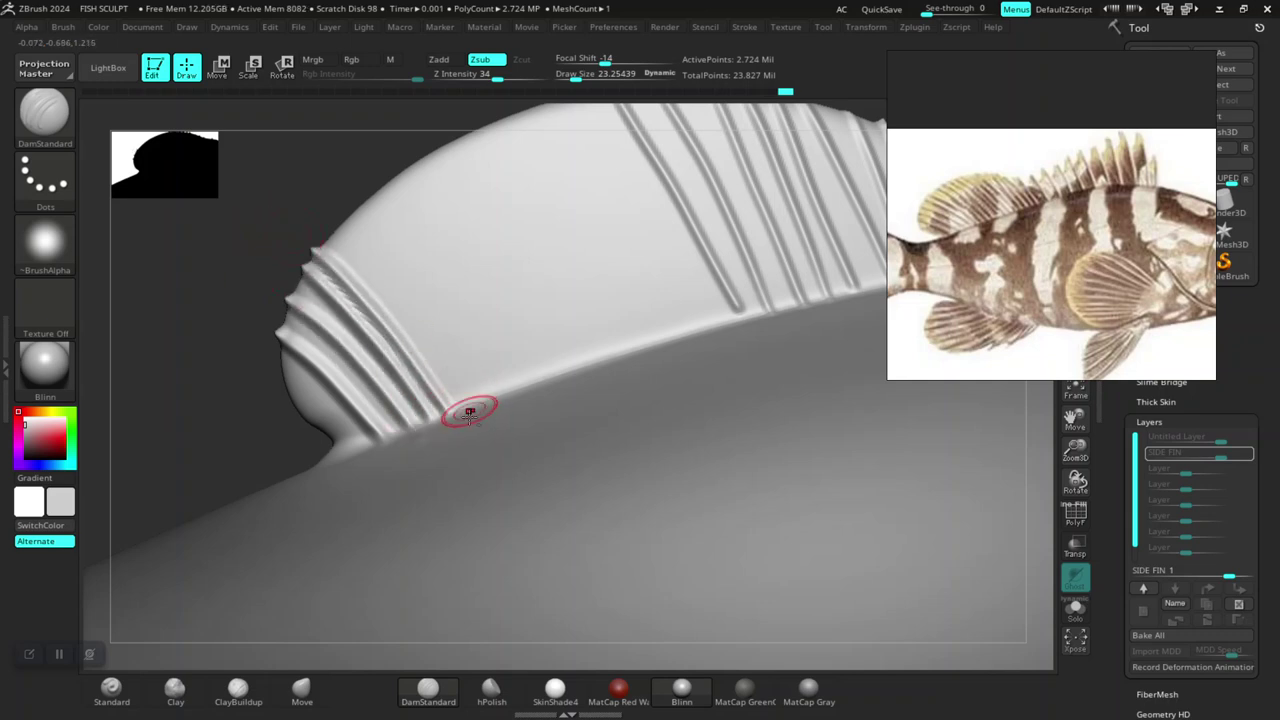
pyautogui.moveTo(469, 413); pyautogui.dragTo(309, 223)
pyautogui.hotkey('ctrl', 'z')
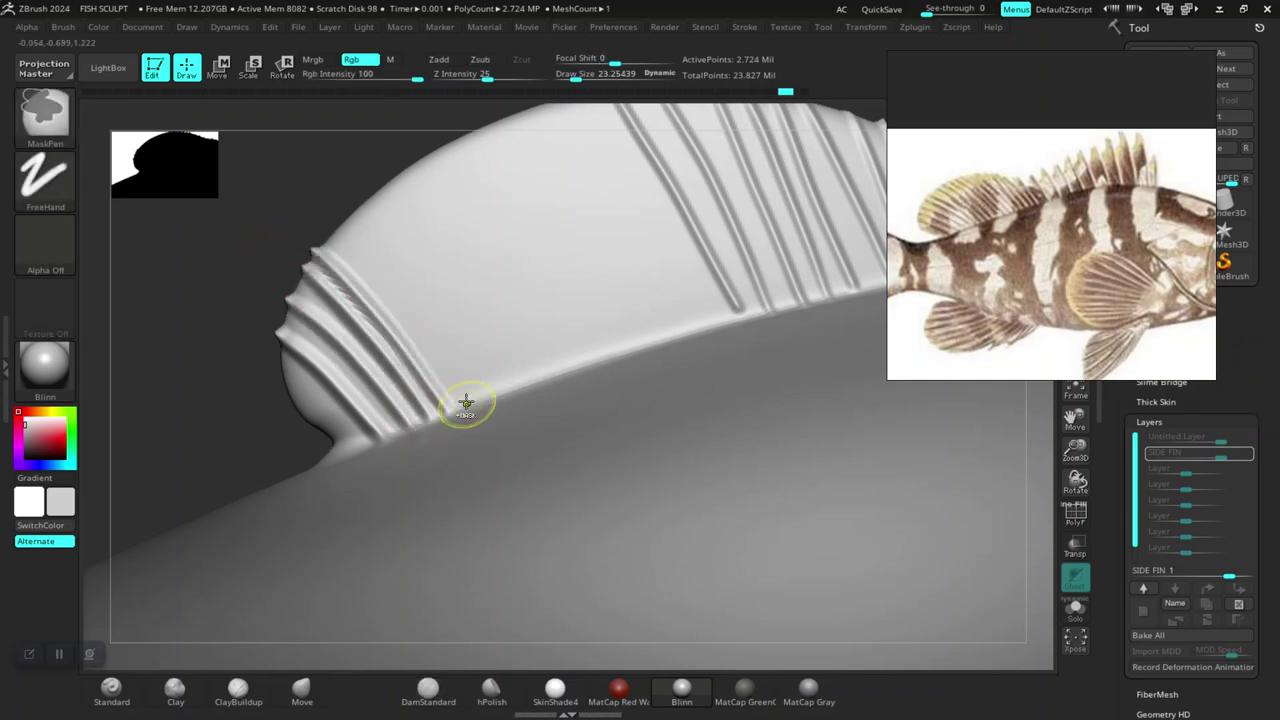
pyautogui.moveTo(457, 408); pyautogui.dragTo(314, 214)
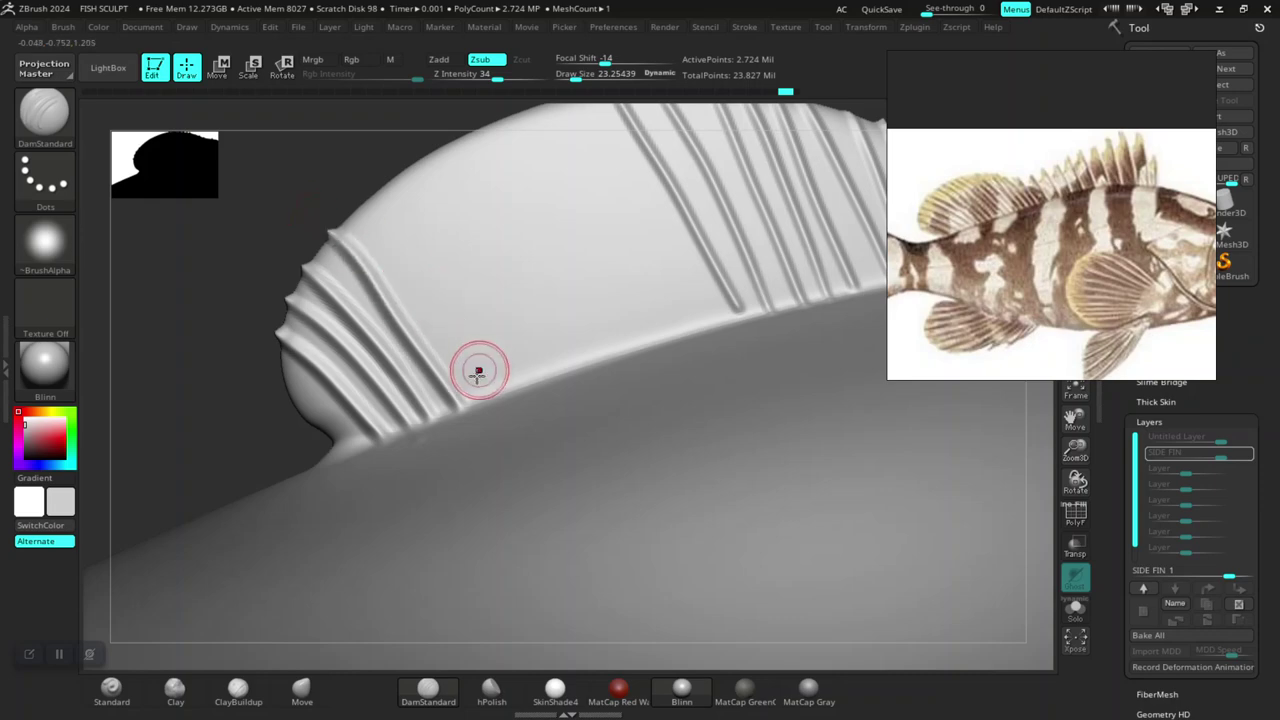
pyautogui.hotkey('ctrl', 'z')
# Step: Add more ray grooves fanning from the fin base to fill the front lobe
pyautogui.moveTo(452, 408); pyautogui.dragTo(281, 201)
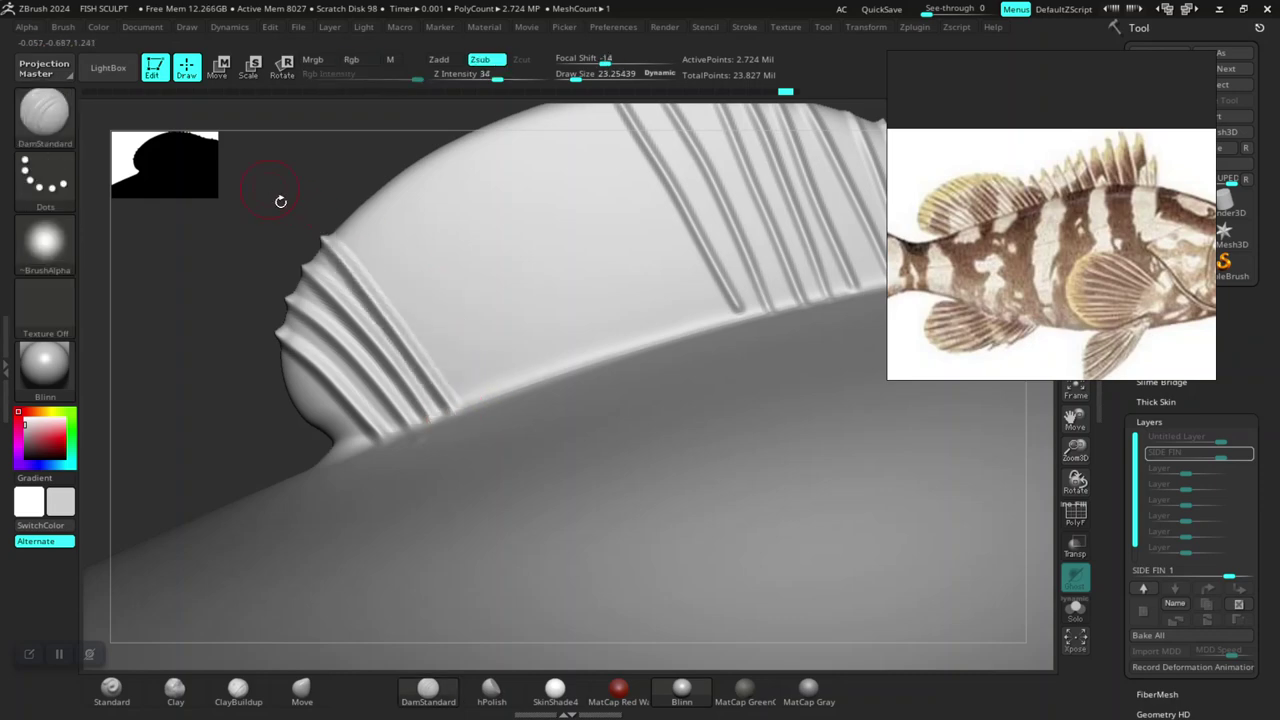
pyautogui.moveTo(444, 334); pyautogui.dragTo(348, 204)
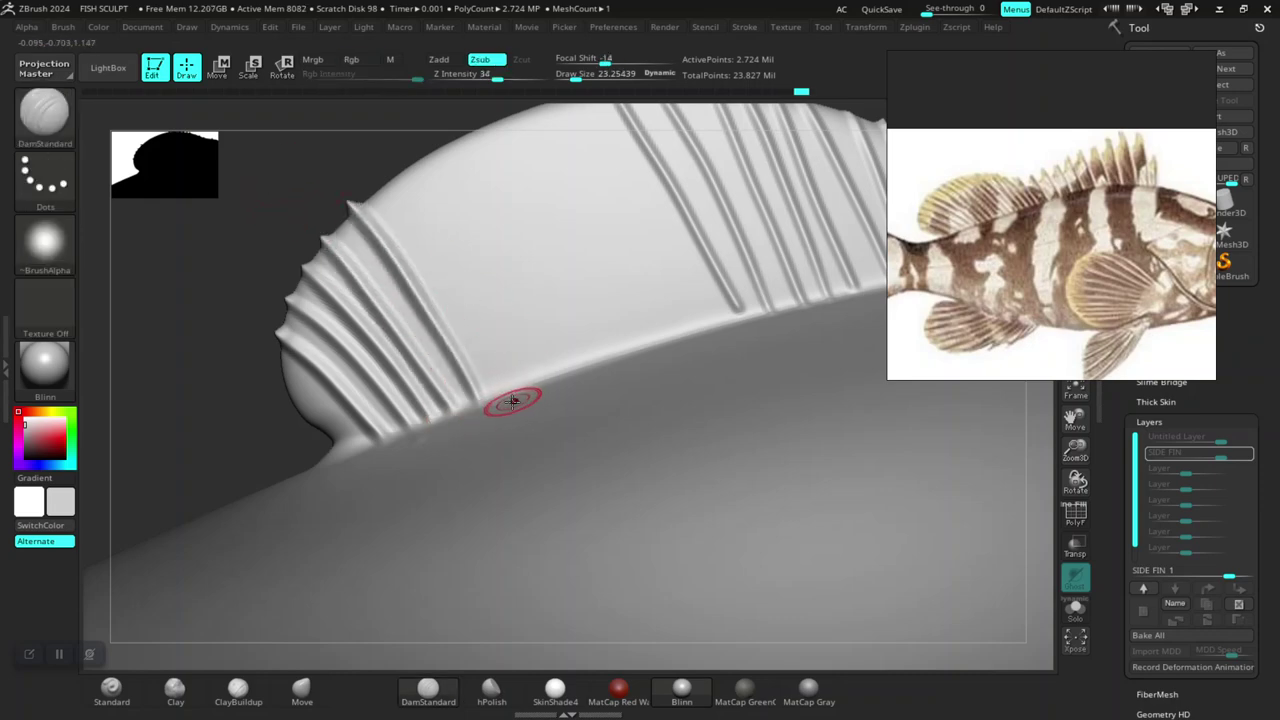
pyautogui.hotkey('ctrl', 'z')
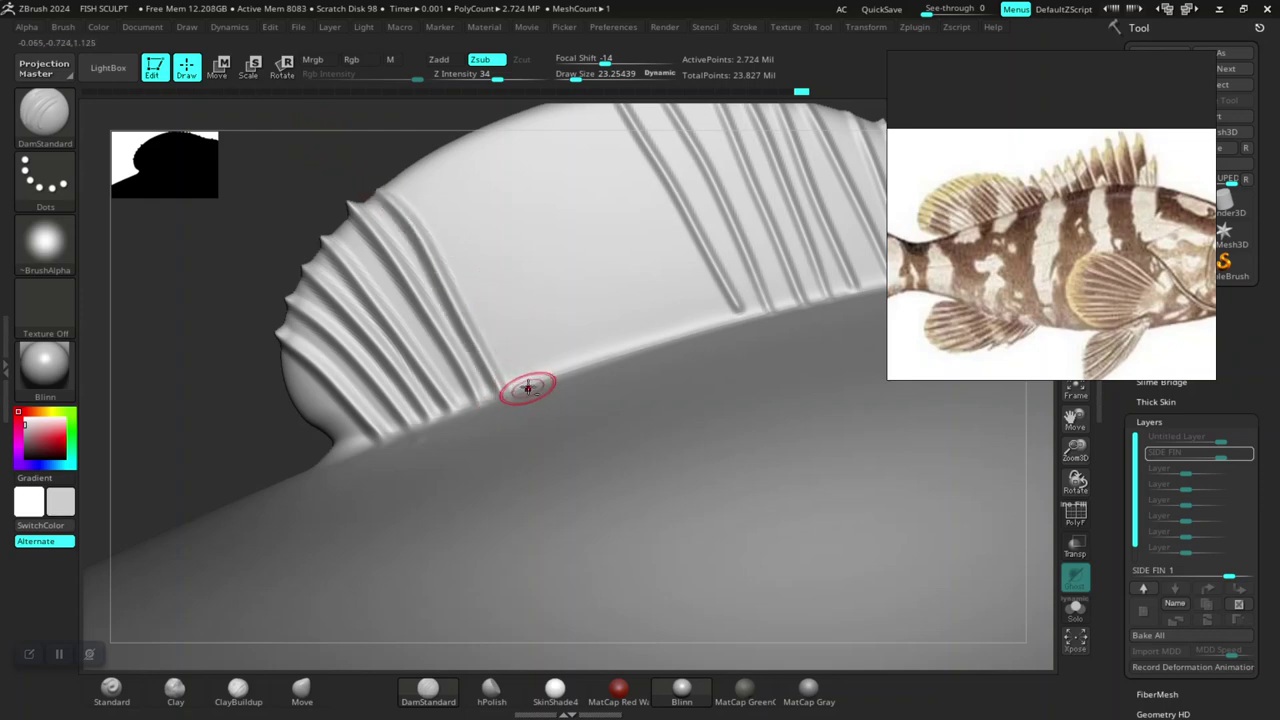
pyautogui.moveTo(526, 383); pyautogui.dragTo(348, 130)
pyautogui.moveTo(563, 371); pyautogui.dragTo(354, 120)
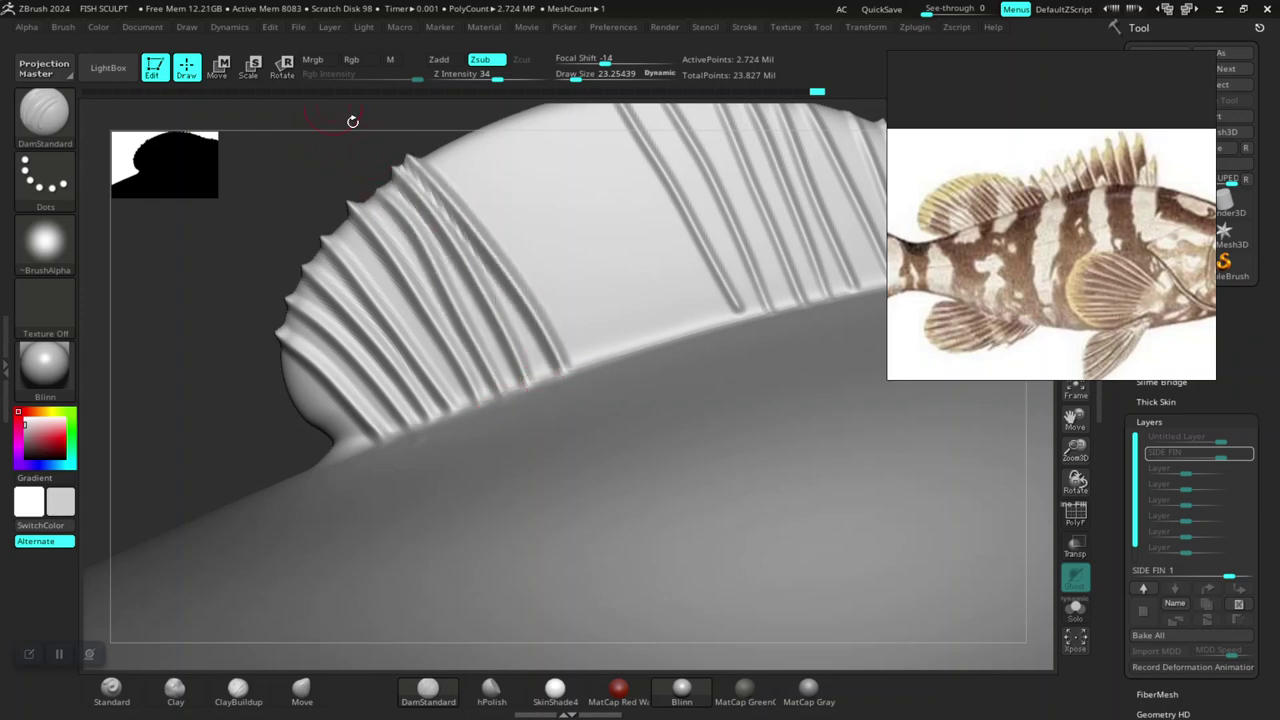
pyautogui.hotkey('shift', 'd')
# Step: Re-frame the fin and try out diagonal grooves on the smooth band, undoing and redoing them
pyautogui.moveTo(201, 343); pyautogui.dragTo(473, 224)
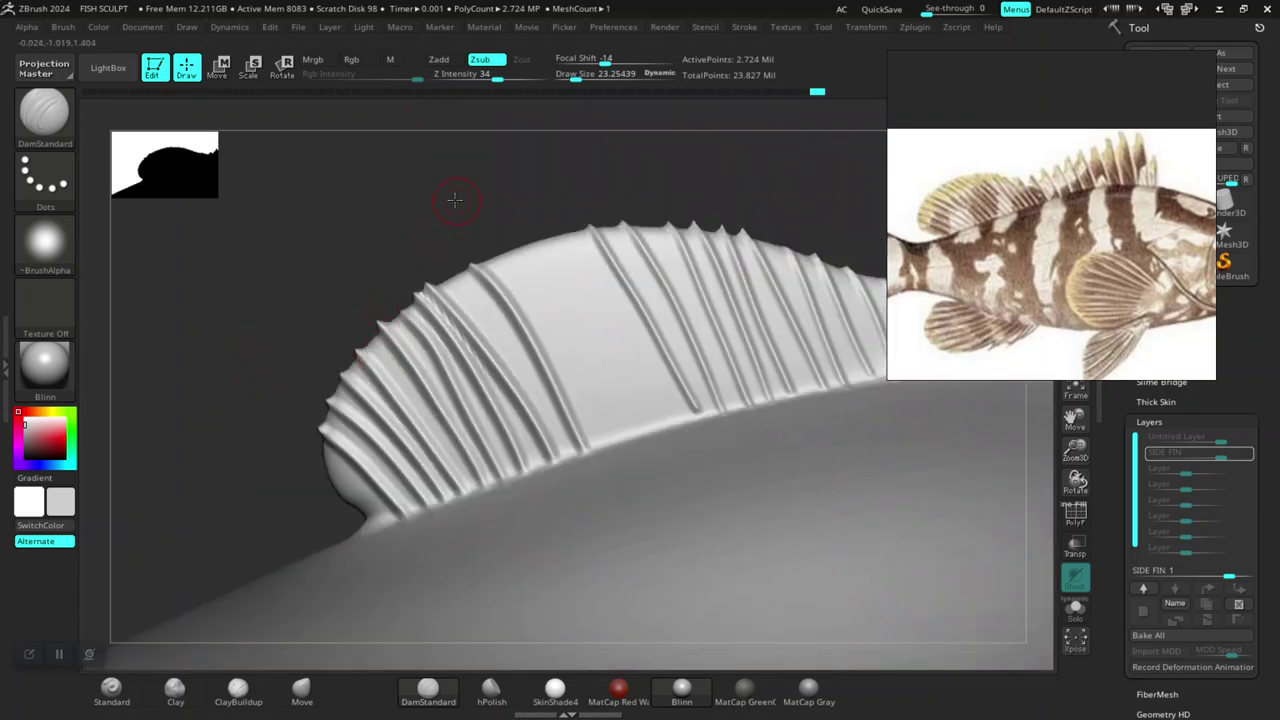
pyautogui.keyDown('shift'); pyautogui.moveTo(492, 296); pyautogui.dragTo(554, 449); pyautogui.keyUp('shift')
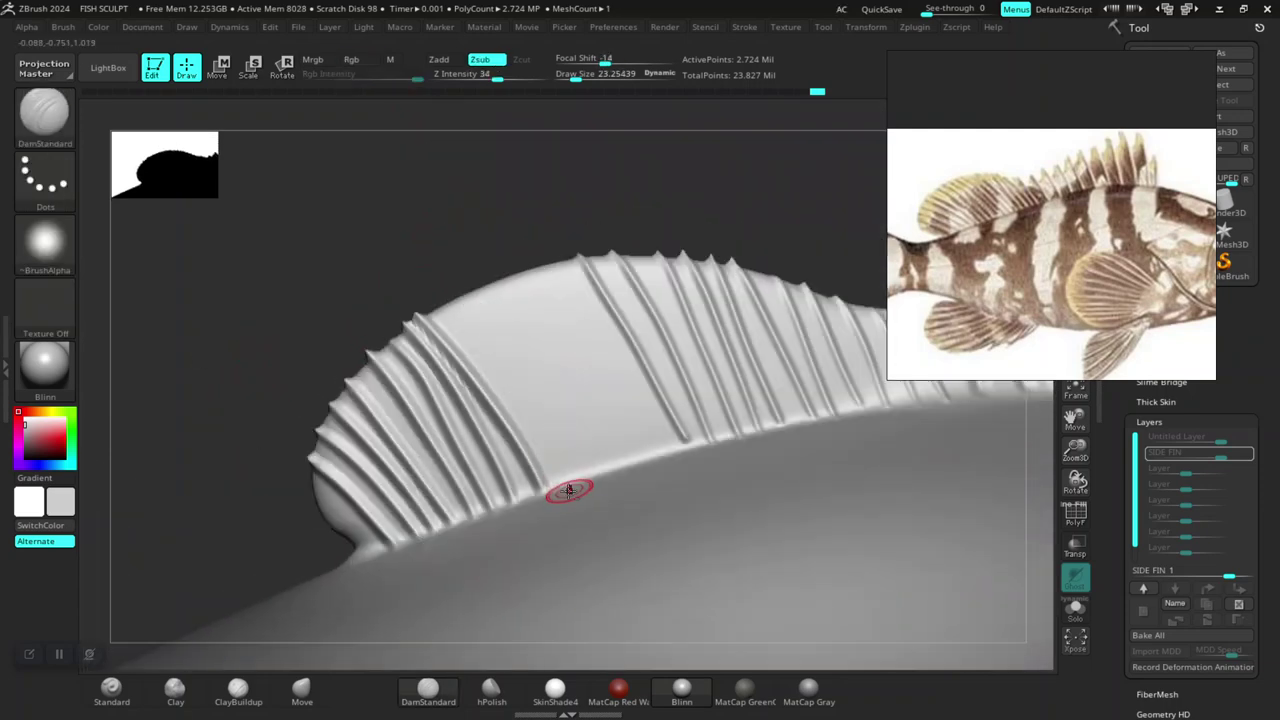
pyautogui.hotkey('ctrl', 'z')
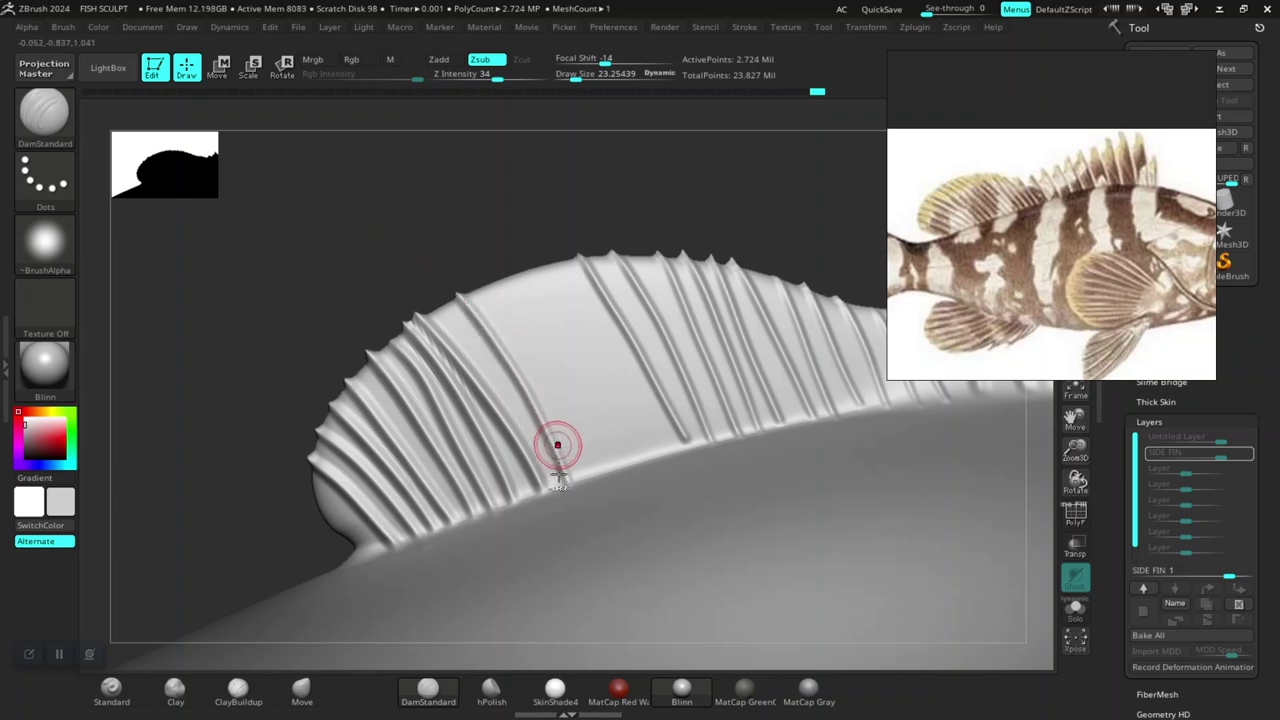
pyautogui.hotkey('ctrl', 'shift', 'z')
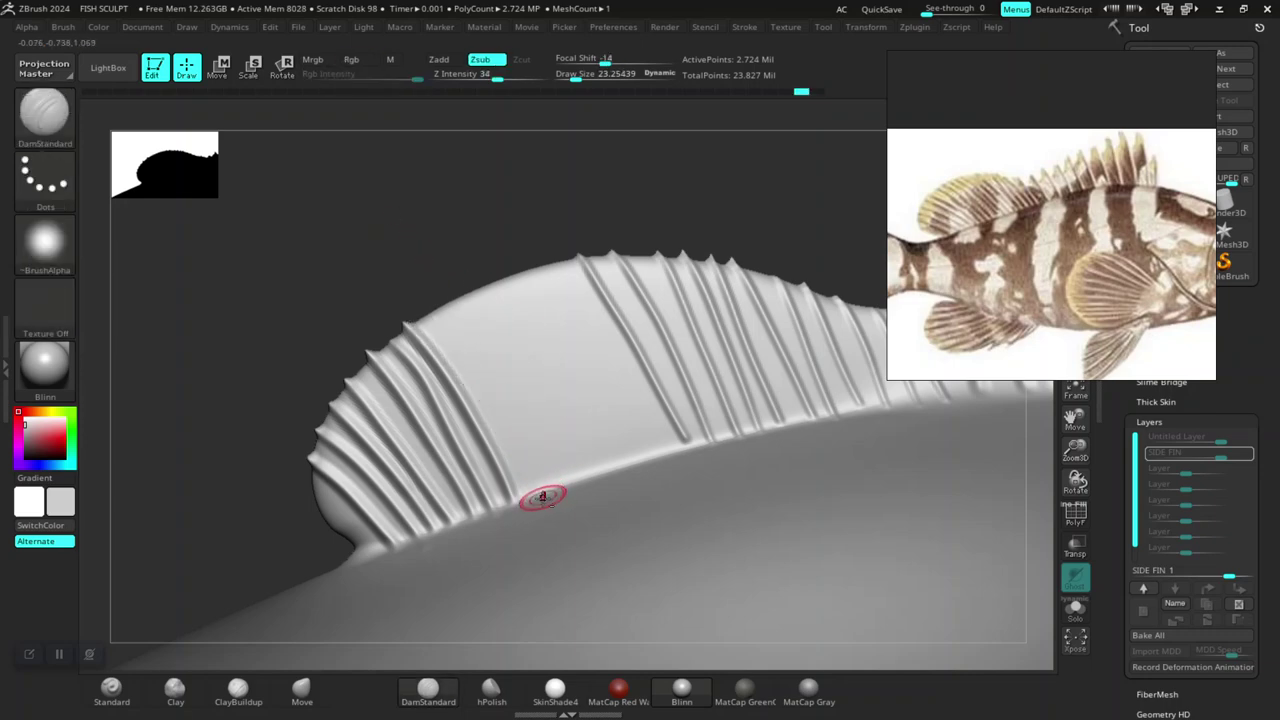
pyautogui.moveTo(543, 491); pyautogui.dragTo(478, 338)
pyautogui.hotkey('ctrl', 'z')
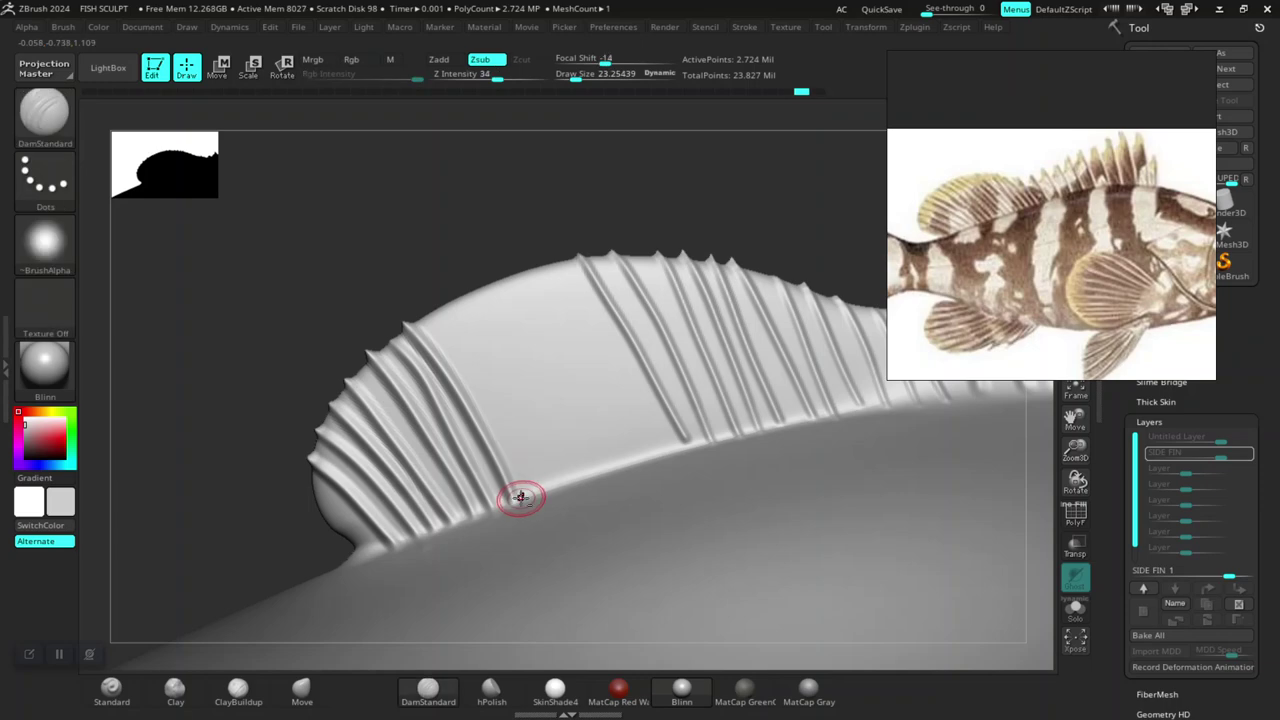
pyautogui.hotkey('ctrl', 'shift', 'z')
pyautogui.hotkey('ctrl', 'z')
# Step: Carve diagonal ray grooves from the fin's lower edge across the middle band, redoing misplaced ones
pyautogui.moveTo(537, 480); pyautogui.dragTo(439, 241)
pyautogui.hotkey('ctrl', 'z')
pyautogui.moveTo(537, 486); pyautogui.dragTo(412, 231)
pyautogui.hotkey('ctrl', 'z')
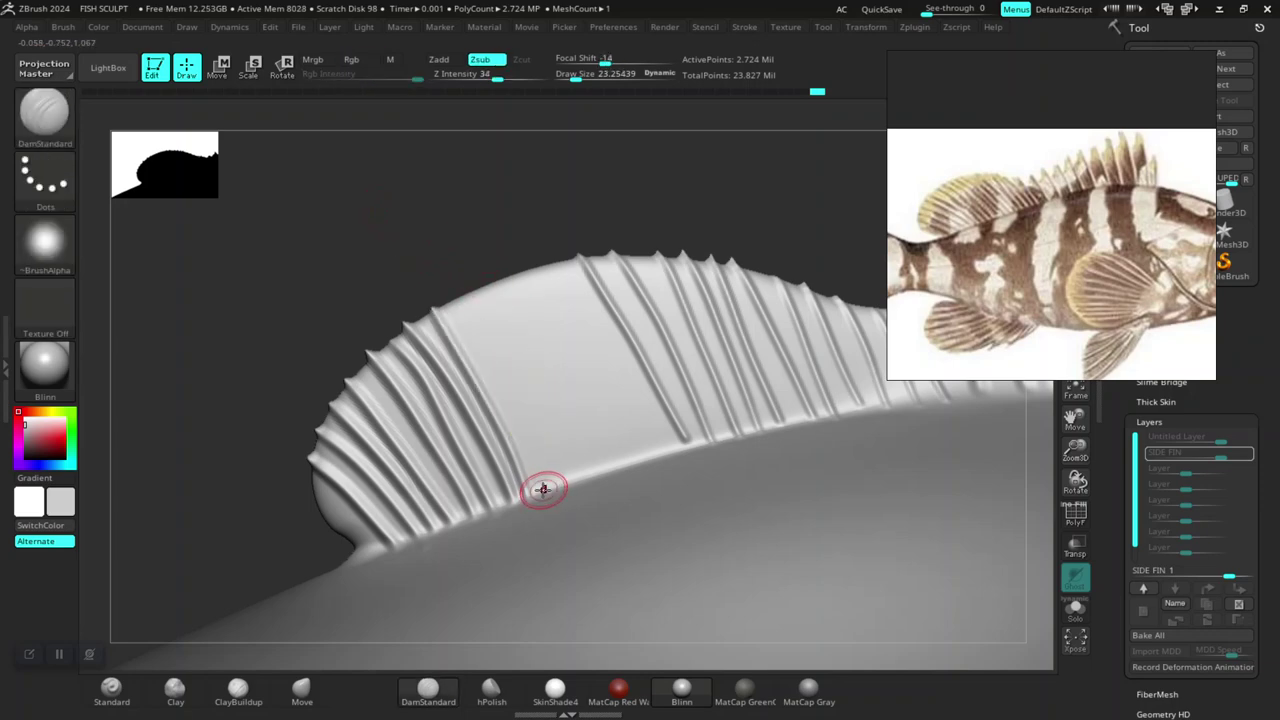
pyautogui.moveTo(567, 482); pyautogui.dragTo(495, 297)
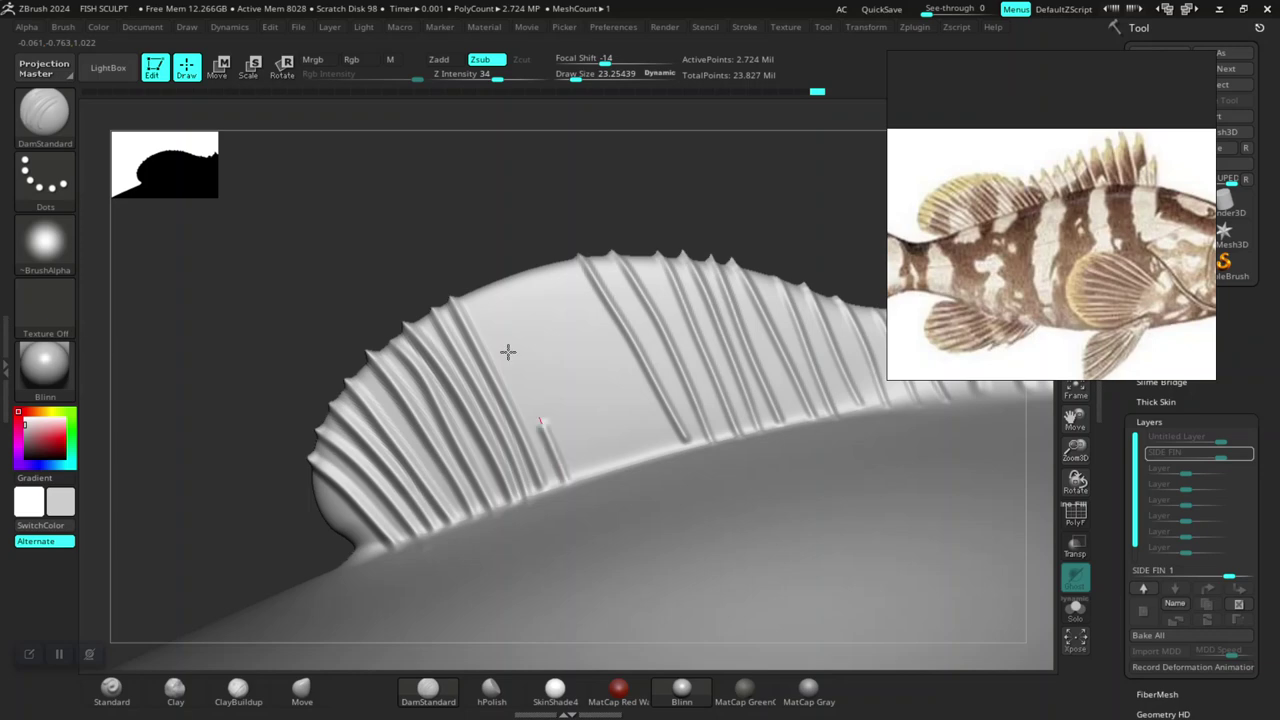
pyautogui.moveTo(586, 480); pyautogui.dragTo(508, 323)
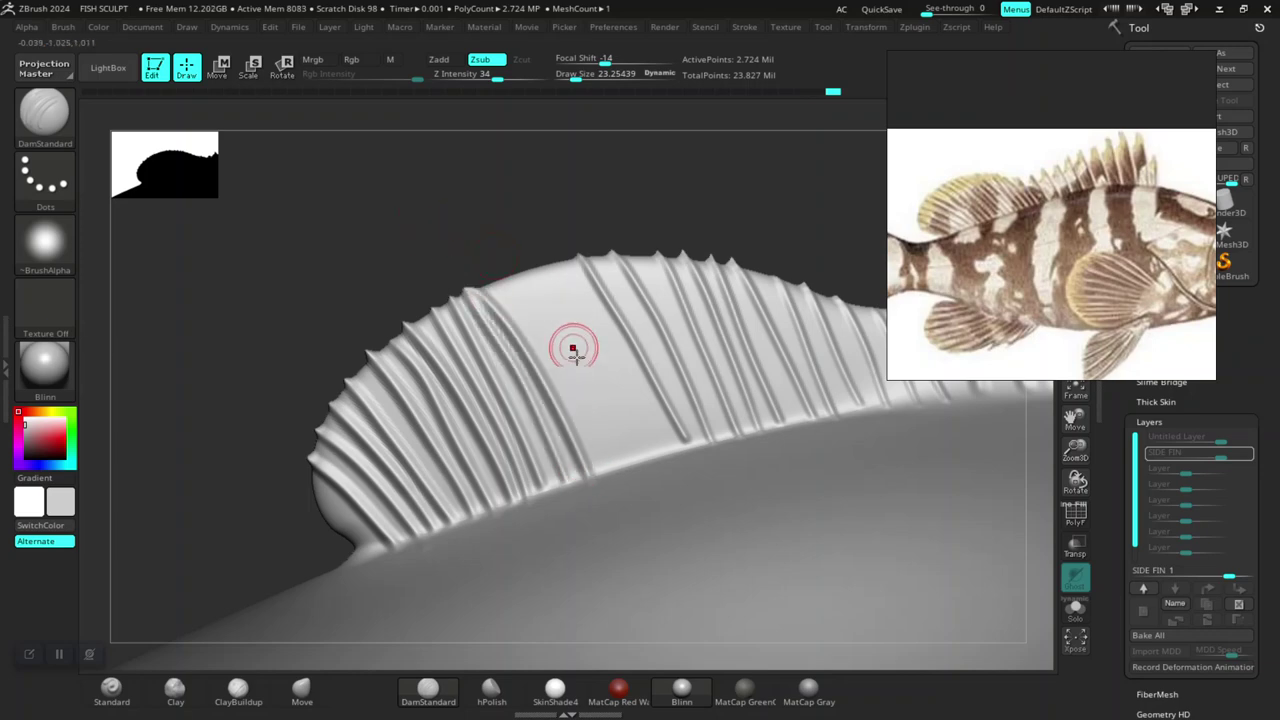
pyautogui.press('ctrl')
pyautogui.hotkey('ctrl', 'z')
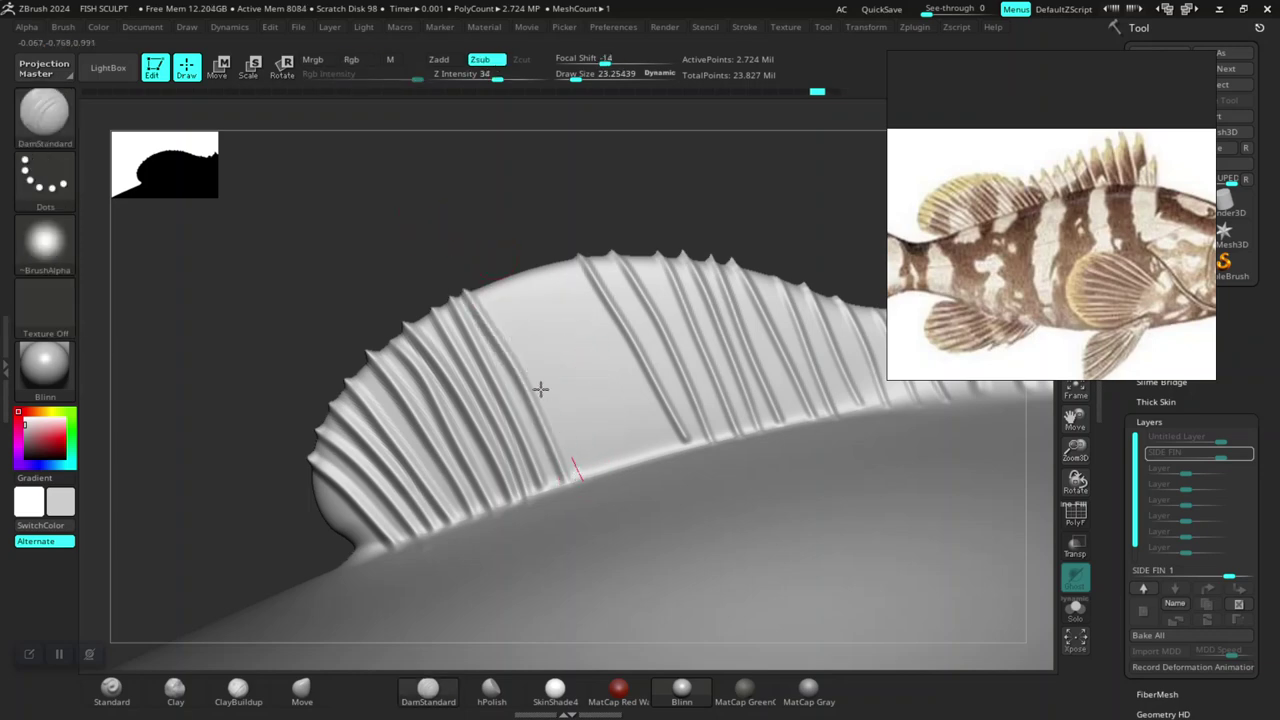
pyautogui.moveTo(540, 388); pyautogui.dragTo(490, 285)
pyautogui.hotkey('ctrl', 'z')
pyautogui.moveTo(586, 477); pyautogui.dragTo(507, 288)
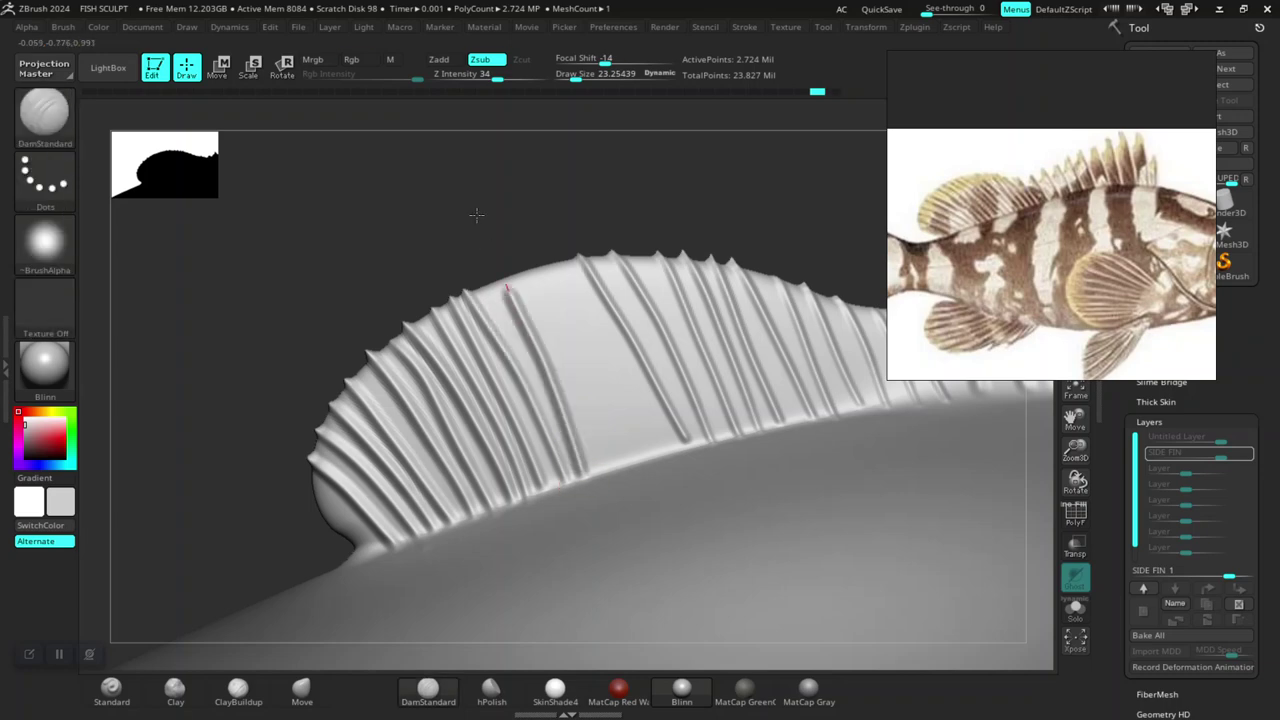
pyautogui.hotkey('ctrl', 'z')
# Step: Fill the rest of the smooth band with grooves running up toward the fin top
pyautogui.moveTo(582, 477); pyautogui.dragTo(486, 286)
pyautogui.moveTo(606, 471); pyautogui.dragTo(464, 220)
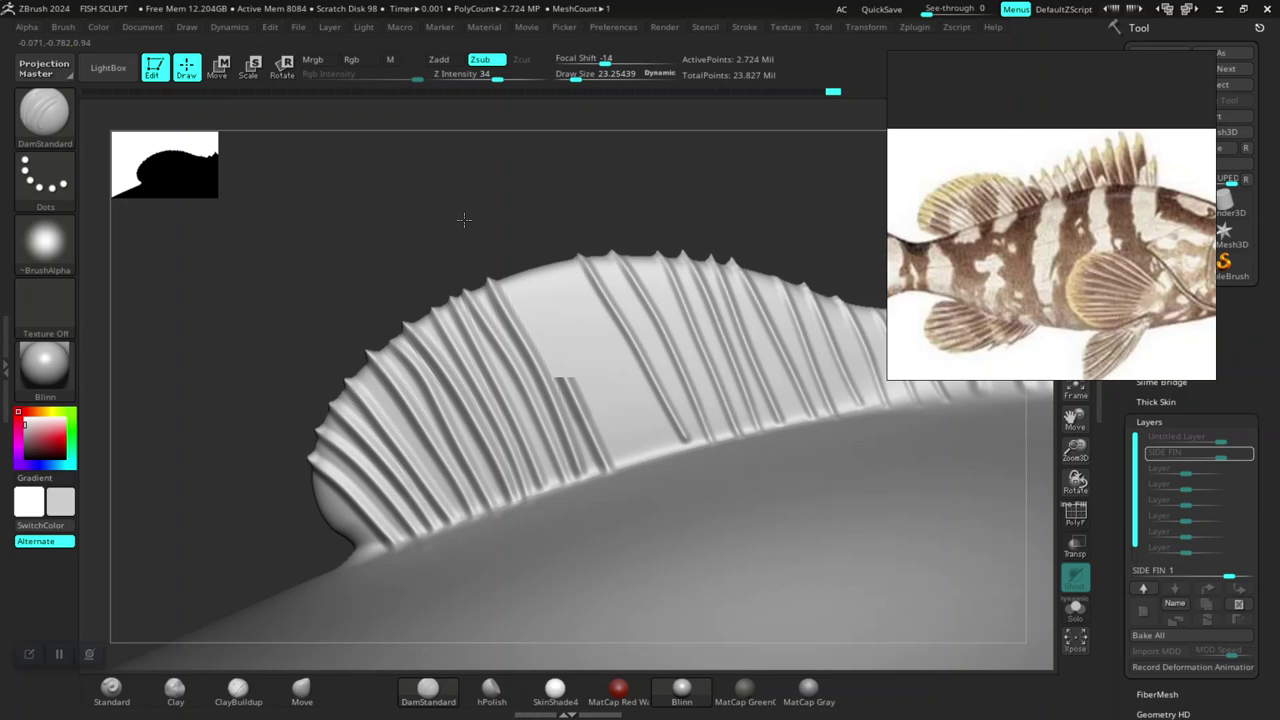
pyautogui.moveTo(629, 457); pyautogui.dragTo(505, 270)
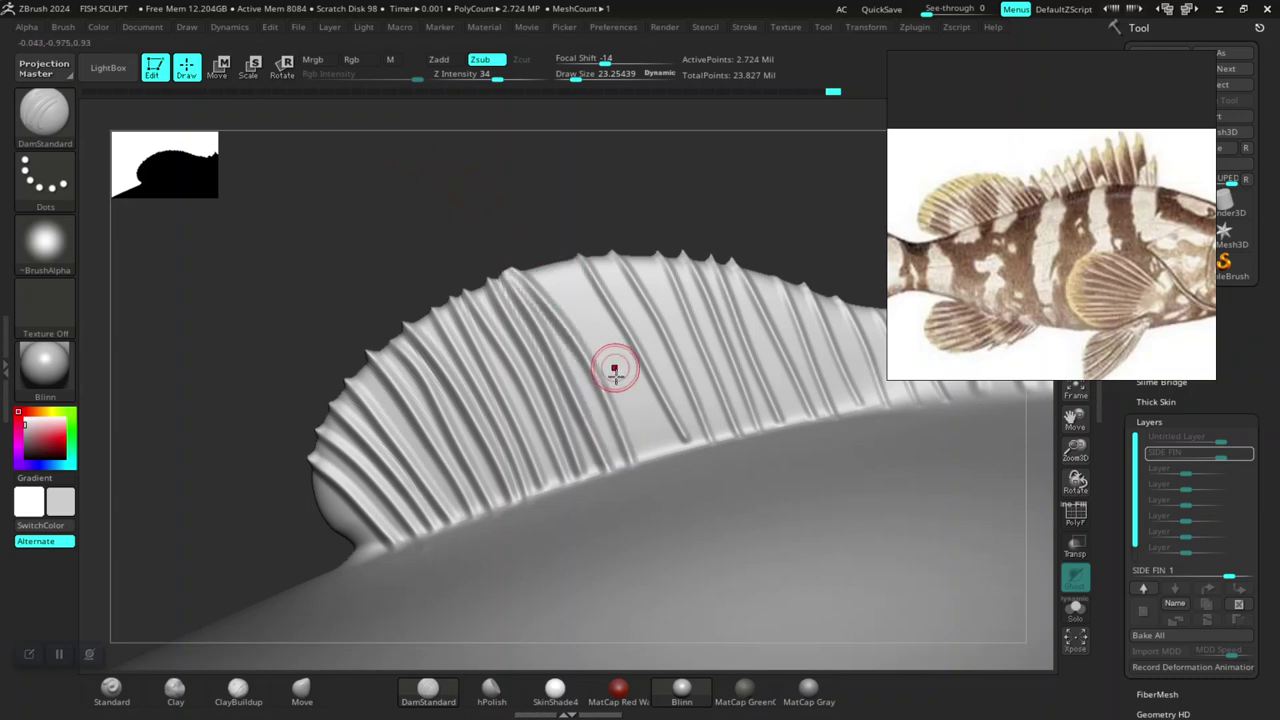
pyautogui.hotkey('ctrl', 'z')
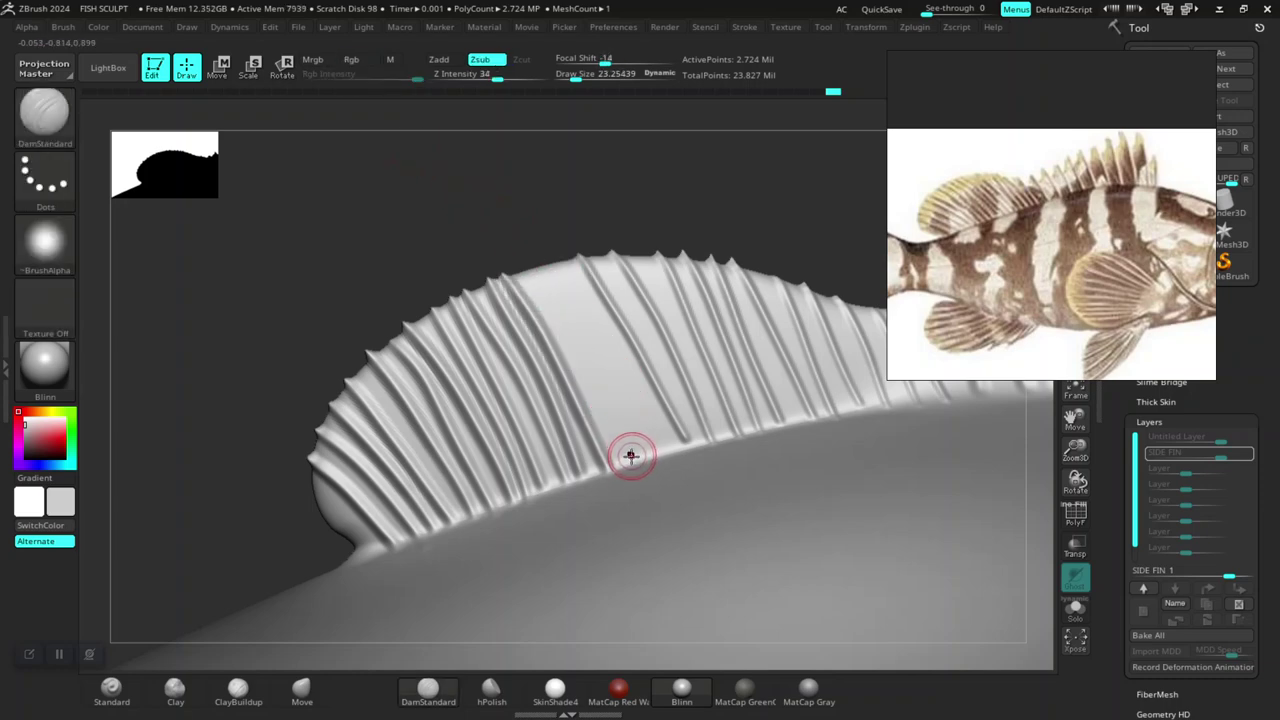
pyautogui.moveTo(632, 470); pyautogui.dragTo(540, 278)
pyautogui.hotkey('ctrl', 'z')
pyautogui.moveTo(651, 449); pyautogui.dragTo(590, 284)
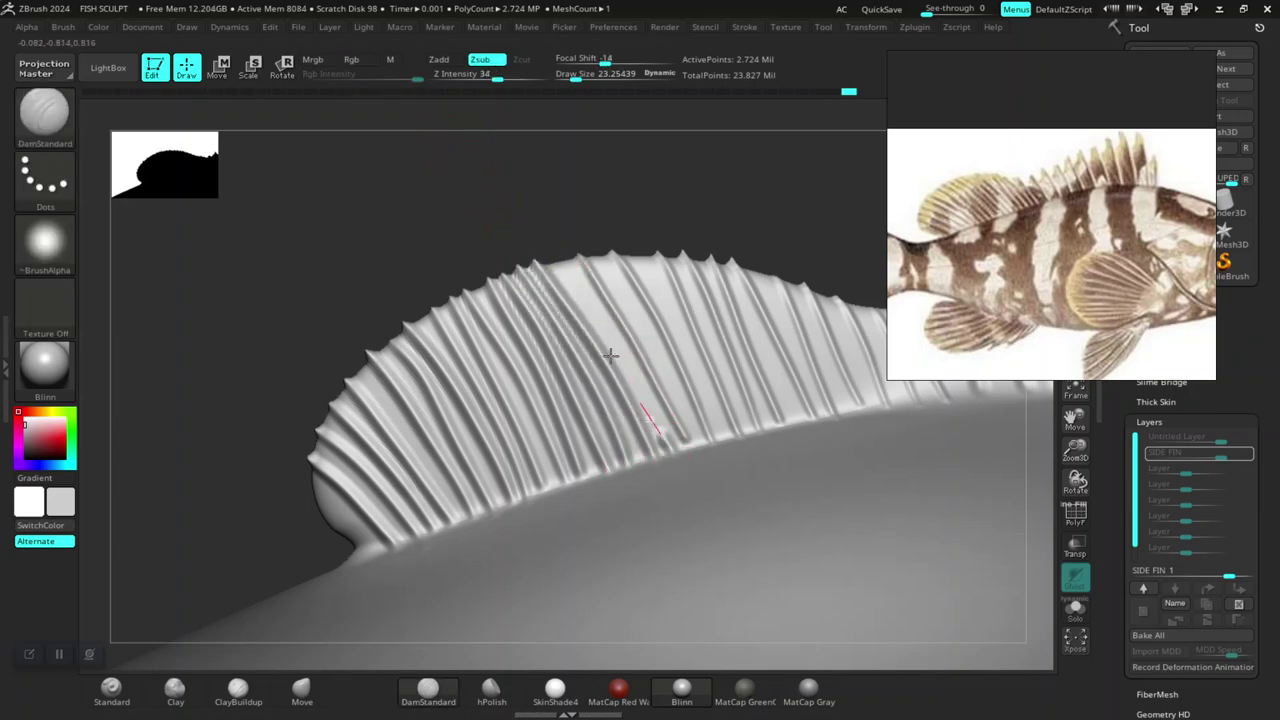
pyautogui.moveTo(646, 423); pyautogui.dragTo(605, 245)
pyautogui.hotkey('ctrl', 'z')
# Step: Step through undo history to restore the grooved fin and reframe the whole fin
pyautogui.hotkey('ctrl', 'z')
pyautogui.hotkey('ctrl', 'z')
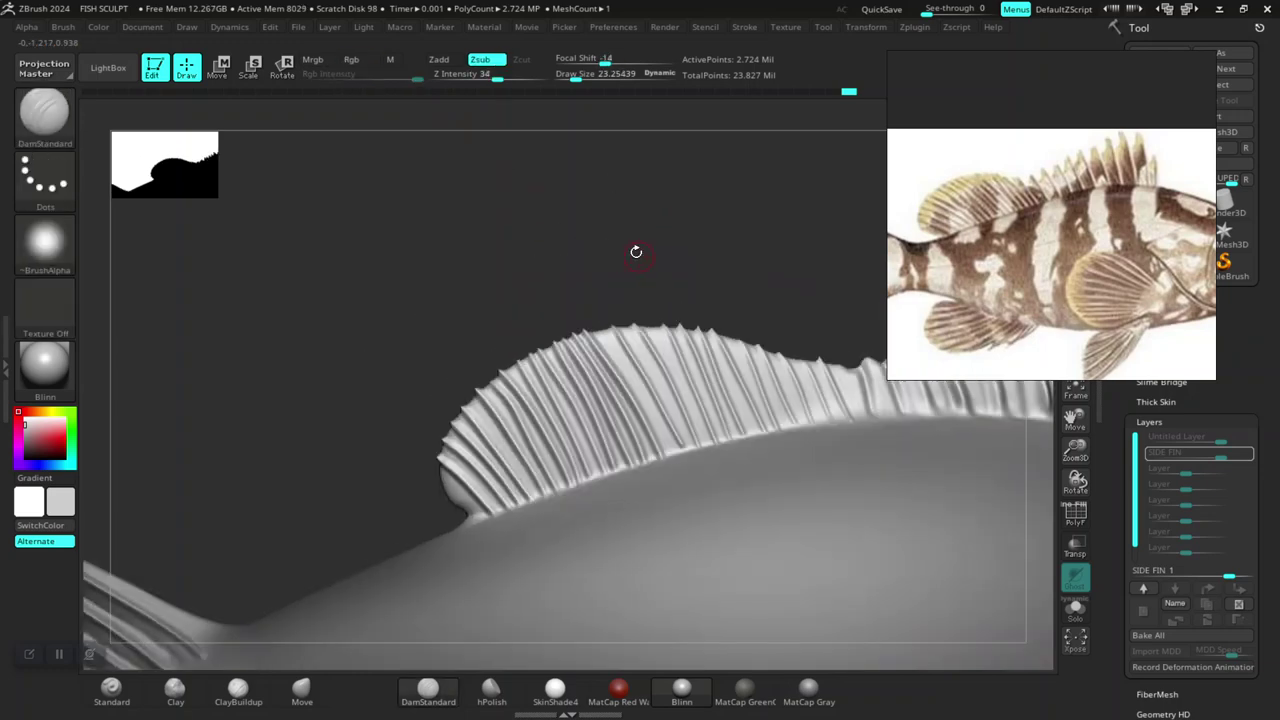
pyautogui.hotkey('ctrl', 'z')
pyautogui.hotkey('ctrl', 'z')
pyautogui.hotkey('ctrl', 'z')
pyautogui.hotkey('ctrl', 'shift', 'z')
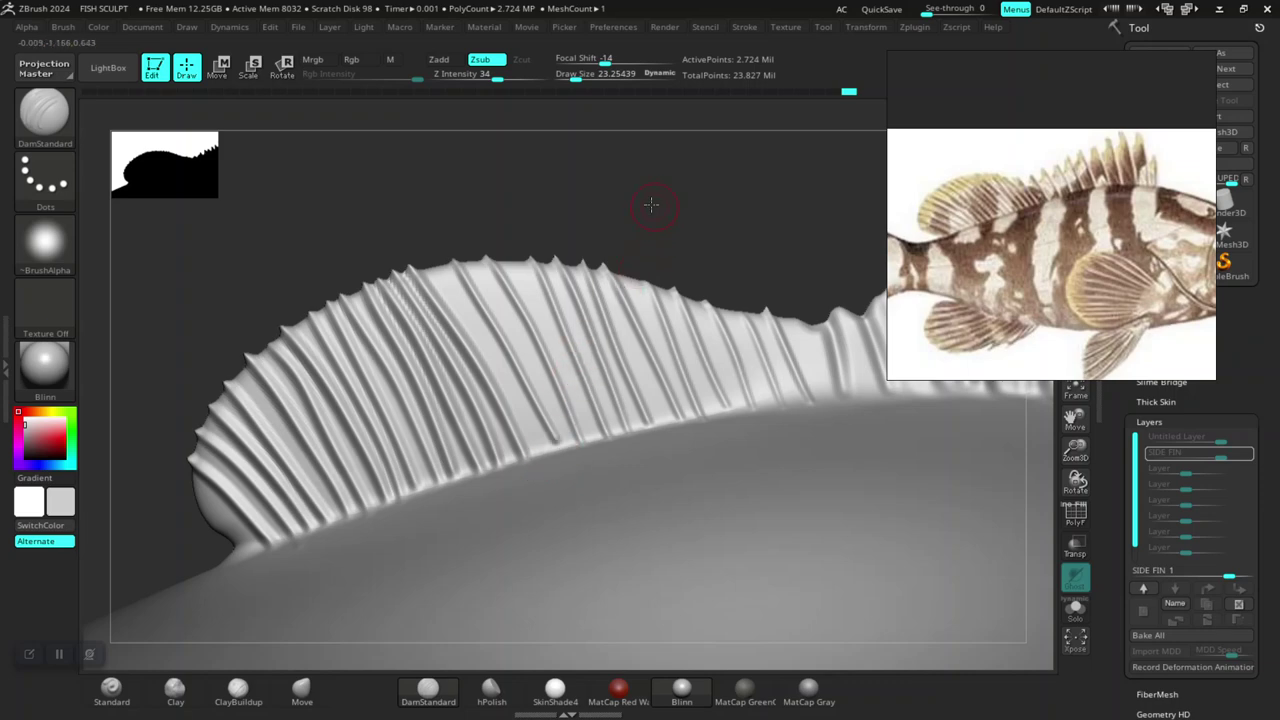
pyautogui.keyDown('alt'); pyautogui.moveTo(651, 204); pyautogui.dragTo(637, 363); pyautogui.keyUp('alt')
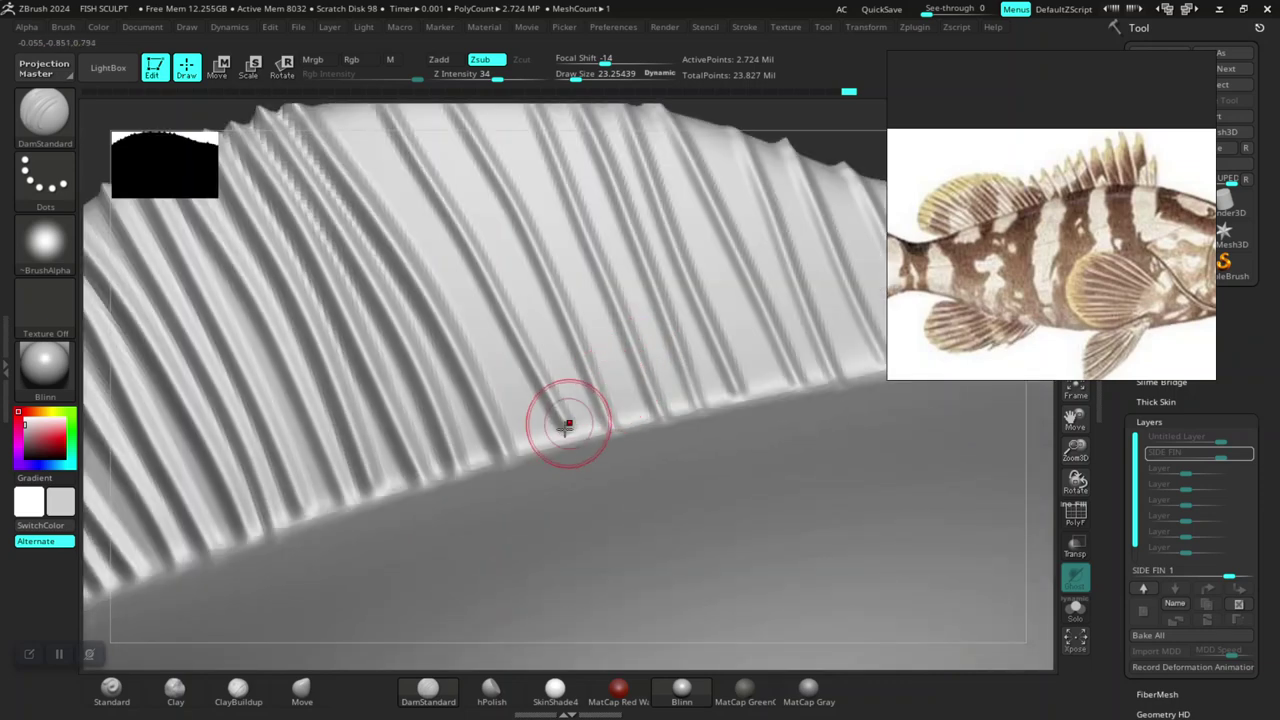
pyautogui.hotkey('ctrl', 'z')
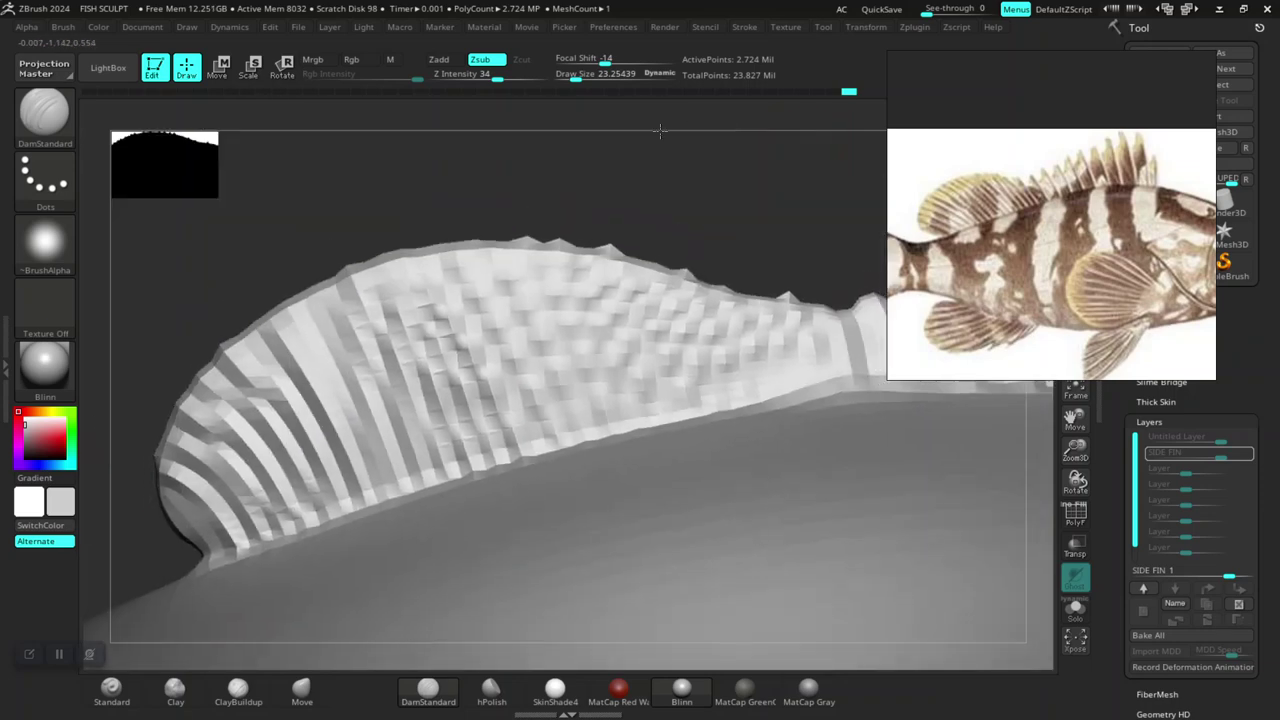
pyautogui.hotkey('ctrl', 'shift', 'z')
pyautogui.hotkey('ctrl', 'z')
pyautogui.hotkey('ctrl', 'shift', 'z')
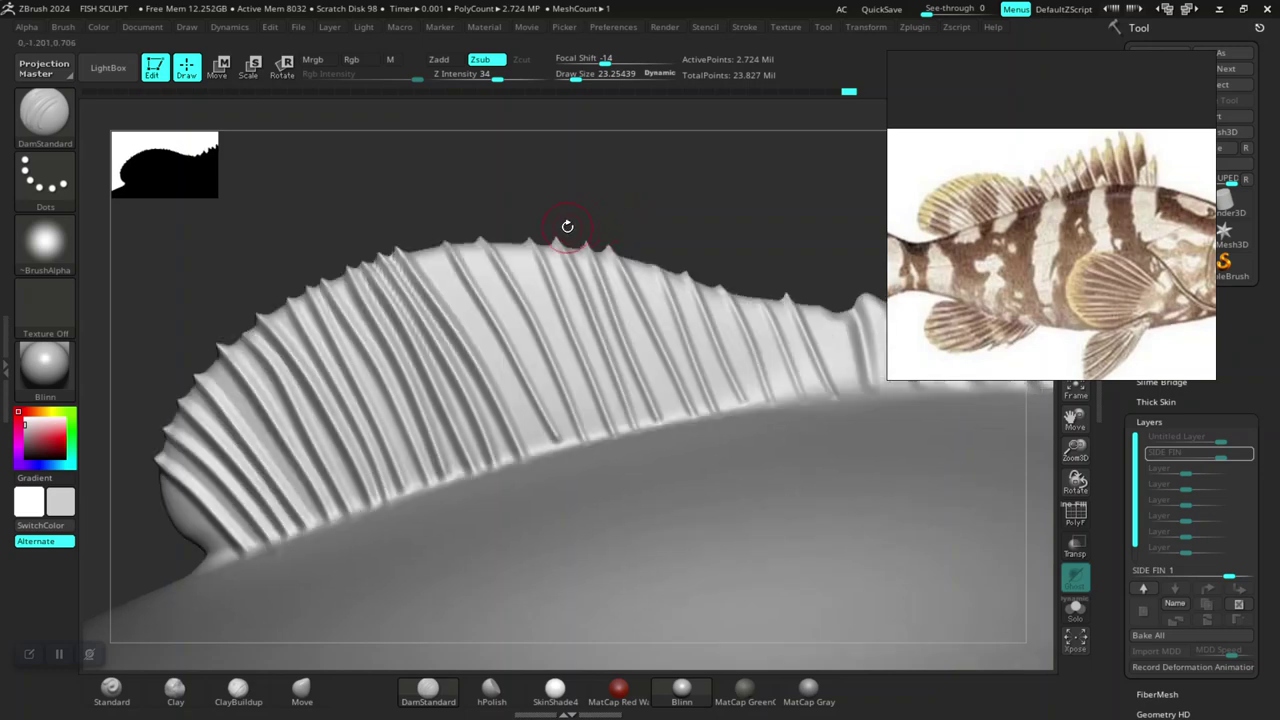
pyautogui.moveTo(659, 194)
pyautogui.mouseDown()
pyautogui.moveTo(597, 187)
pyautogui.moveTo(736, 179)
pyautogui.moveTo(606, 203)
pyautogui.moveTo(583, 249)
pyautogui.moveTo(623, 300)
pyautogui.moveTo(541, 455)
pyautogui.moveTo(440, 216)
pyautogui.mouseUp()
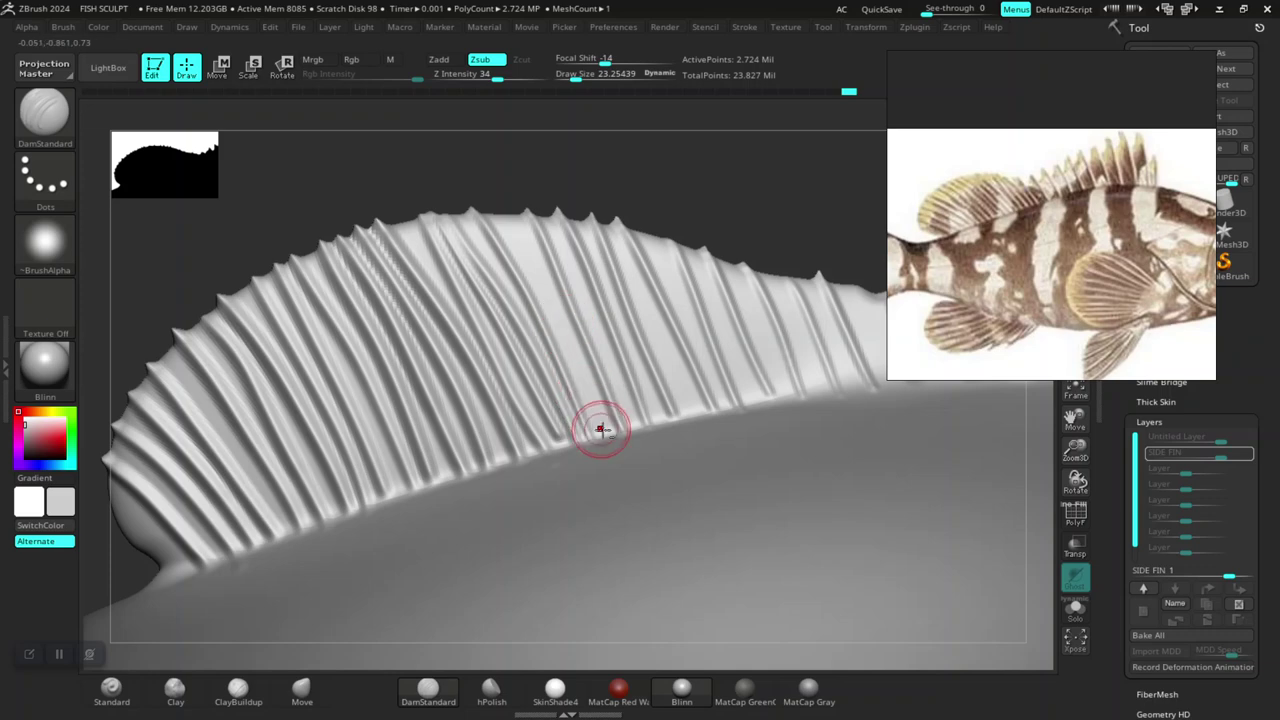
# Step: Carve diagonal ray grooves toward the dorsal fin's rear spikes, undoing poor strokes
pyautogui.moveTo(614, 434); pyautogui.dragTo(523, 249)
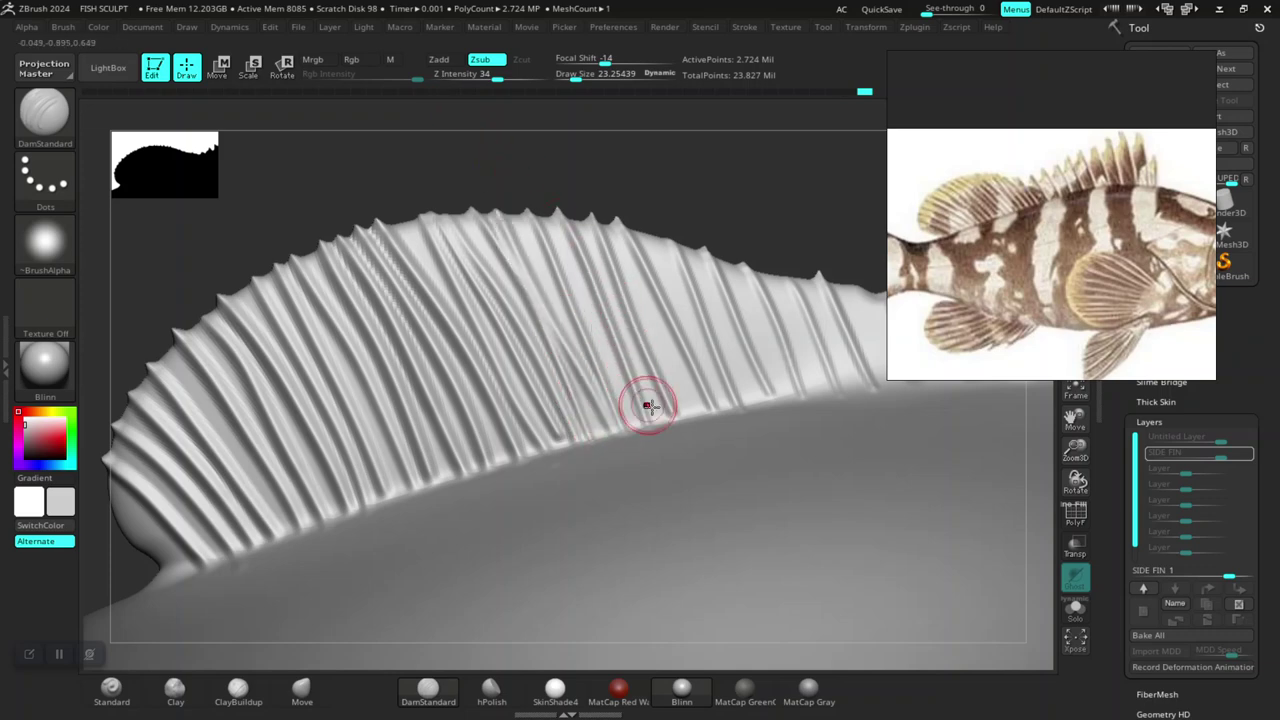
pyautogui.moveTo(686, 414); pyautogui.dragTo(635, 285)
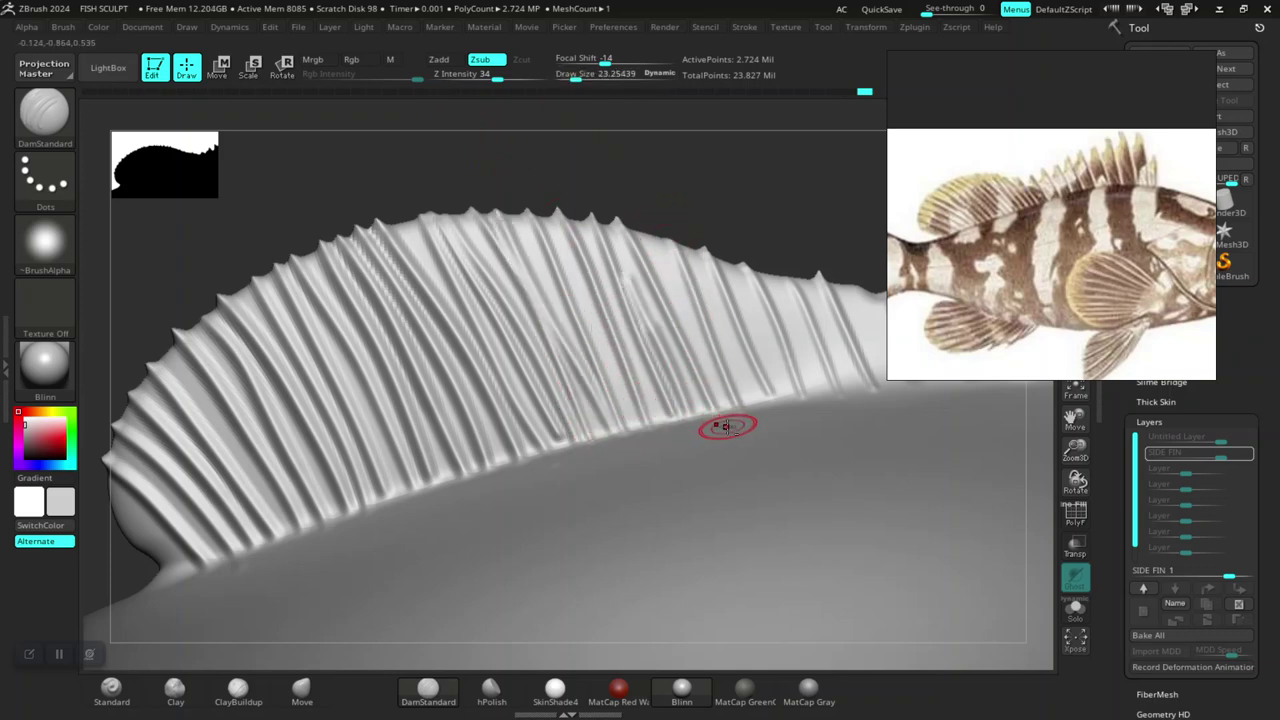
pyautogui.press('ctrl')
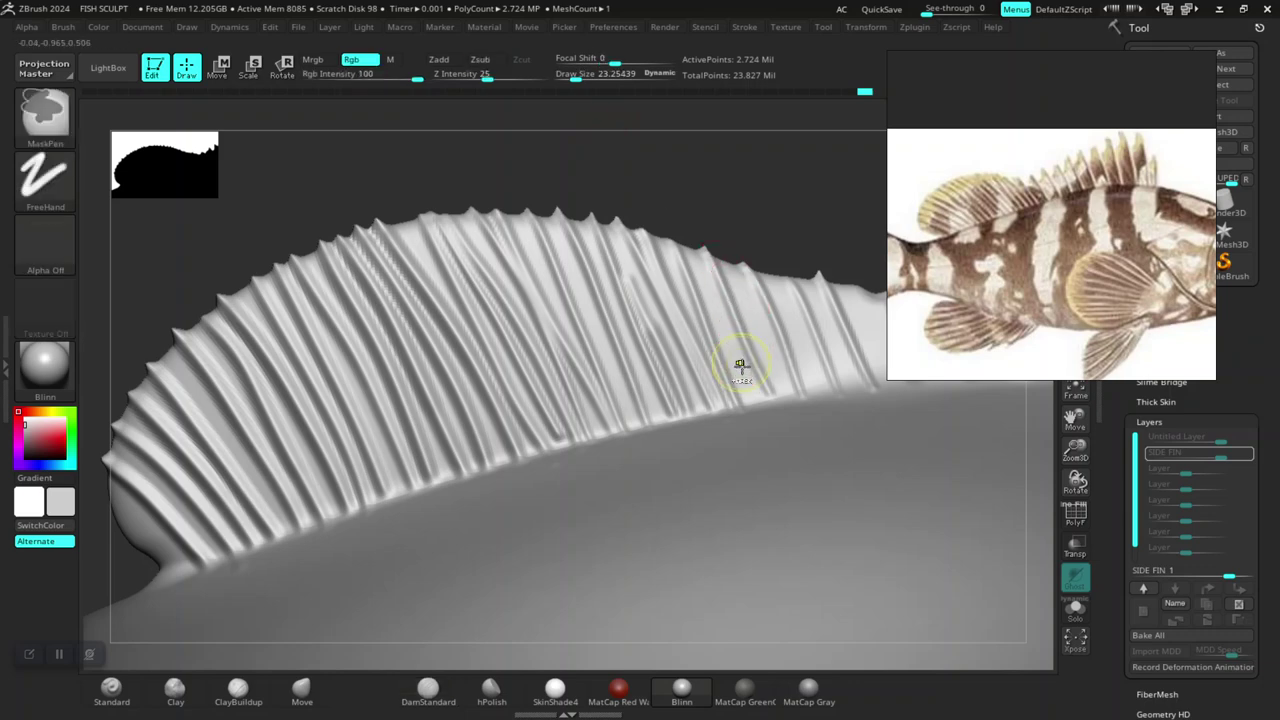
pyautogui.moveTo(745, 400); pyautogui.dragTo(692, 232)
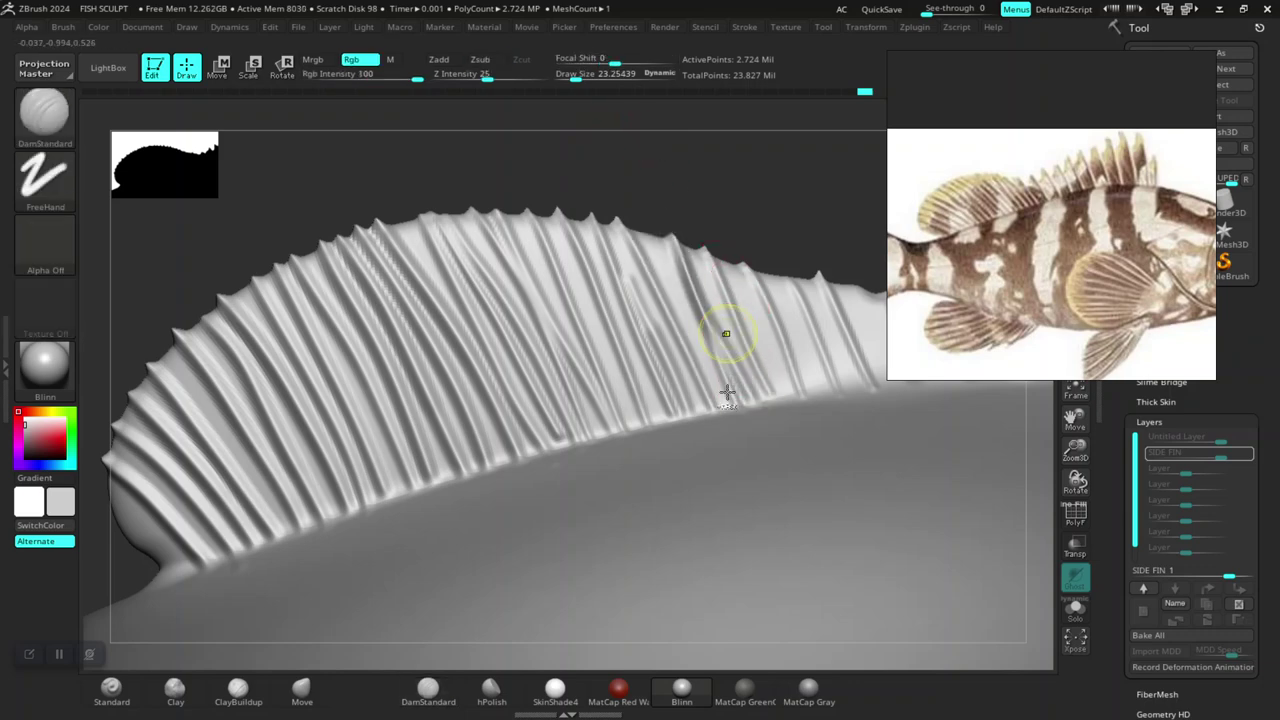
pyautogui.moveTo(691, 346); pyautogui.dragTo(672, 171)
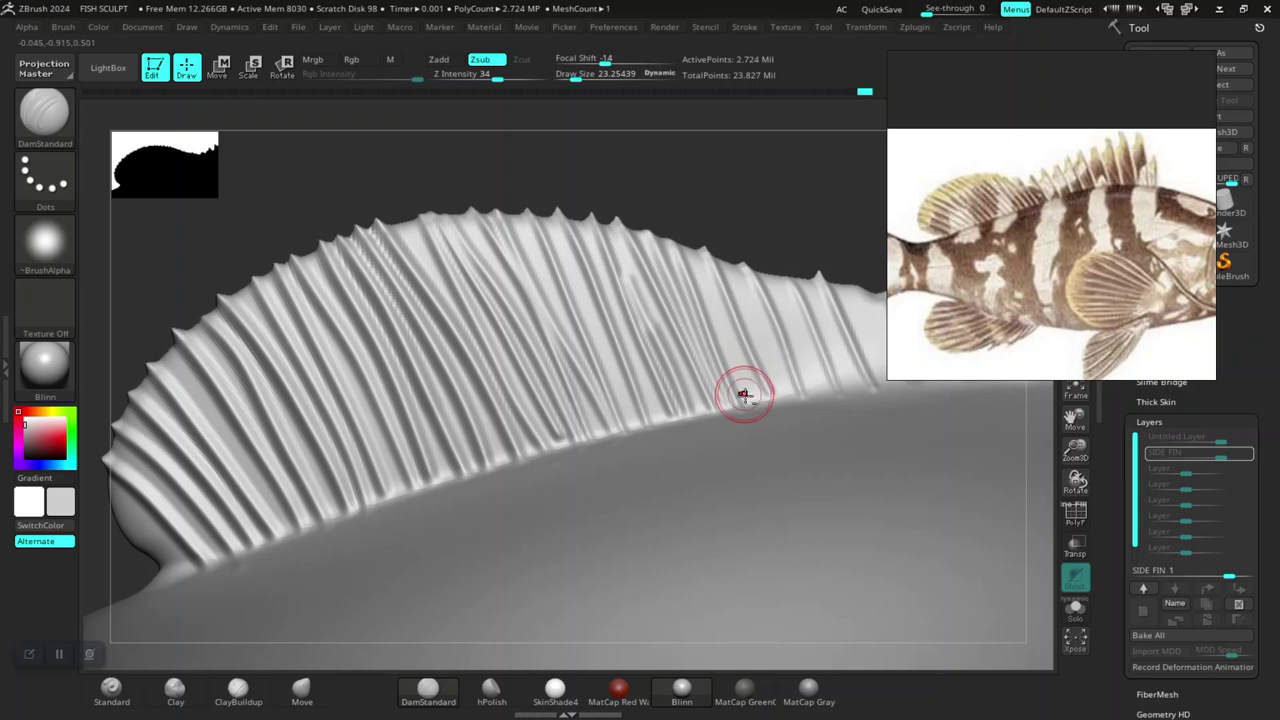
pyautogui.moveTo(789, 397); pyautogui.dragTo(704, 177)
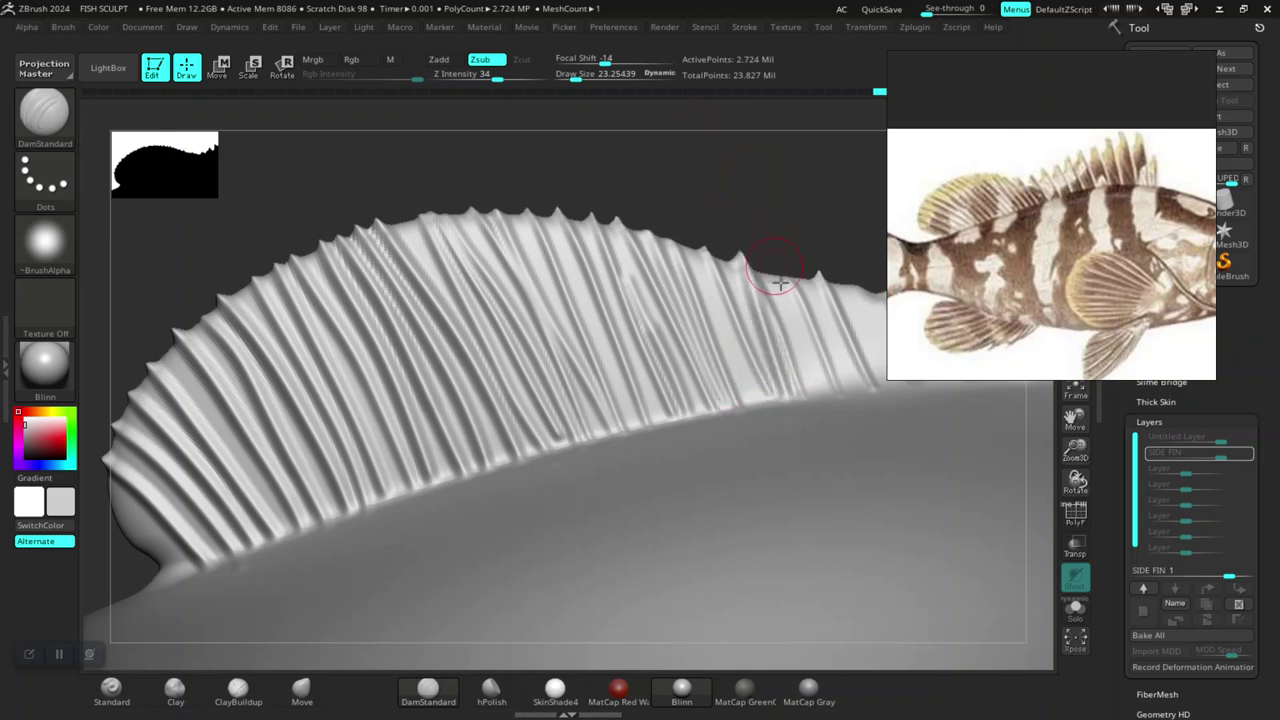
pyautogui.hotkey('ctrl', 'z')
pyautogui.moveTo(757, 343); pyautogui.dragTo(700, 165)
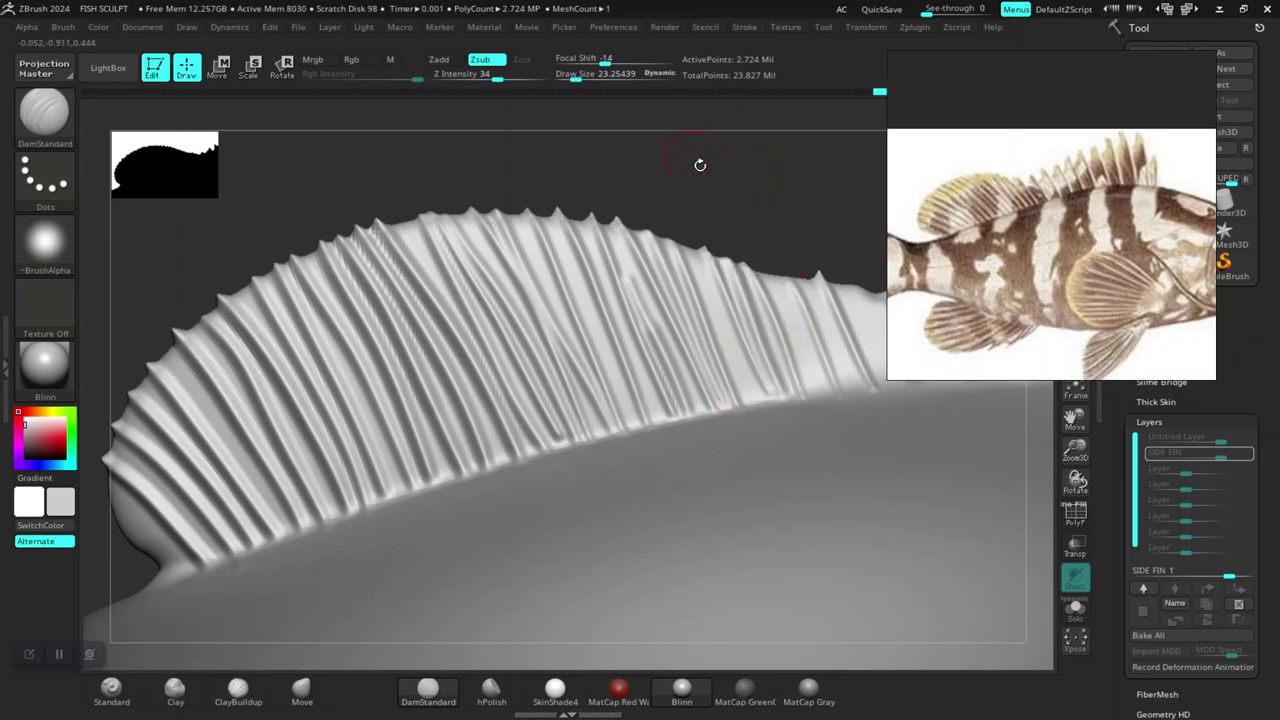
pyautogui.moveTo(771, 214)
pyautogui.mouseDown()
pyautogui.moveTo(646, 331)
pyautogui.moveTo(594, 163)
pyautogui.mouseUp()
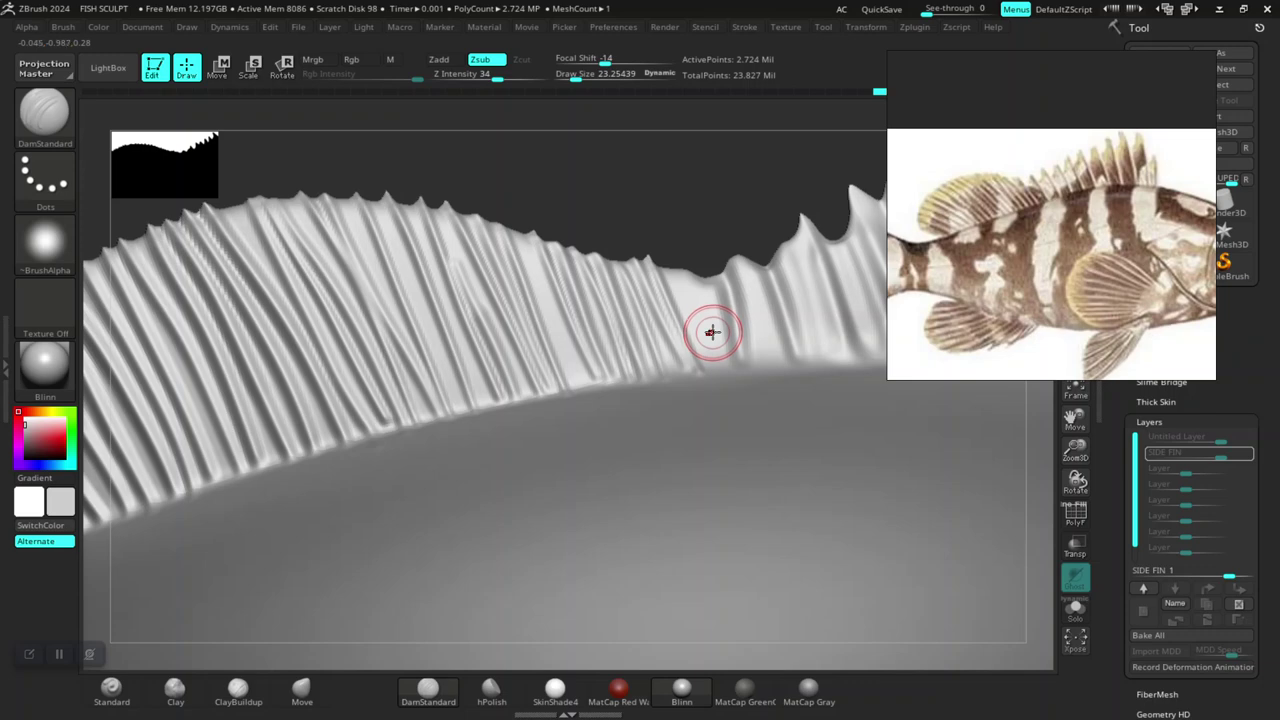
pyautogui.press('ctrl')
pyautogui.hotkey('ctrl', 'z')
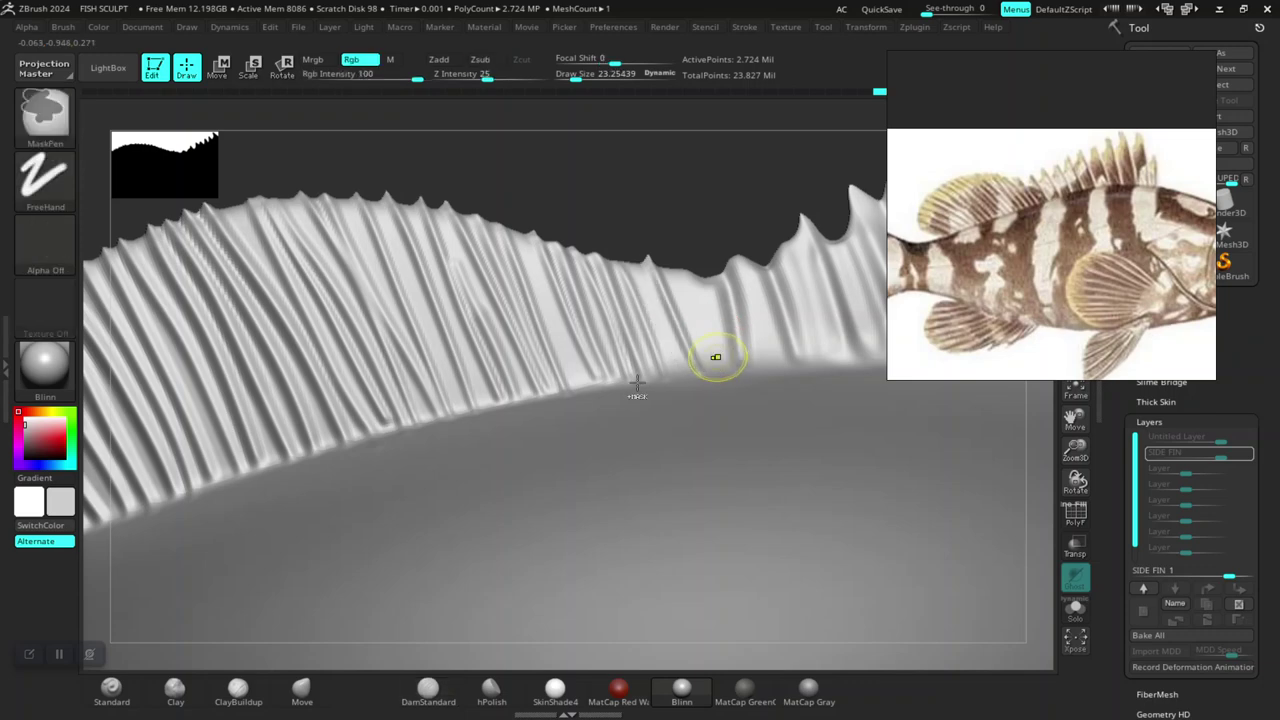
pyautogui.hotkey('ctrl', 'z')
pyautogui.hotkey('ctrl', 'z')
# Step: Shrink the brush to draw size 15.24 and add finer rear grooves from the fin's lower edge
pyautogui.press('space')
pyautogui.moveTo(600, 330); pyautogui.dragTo(586, 330)
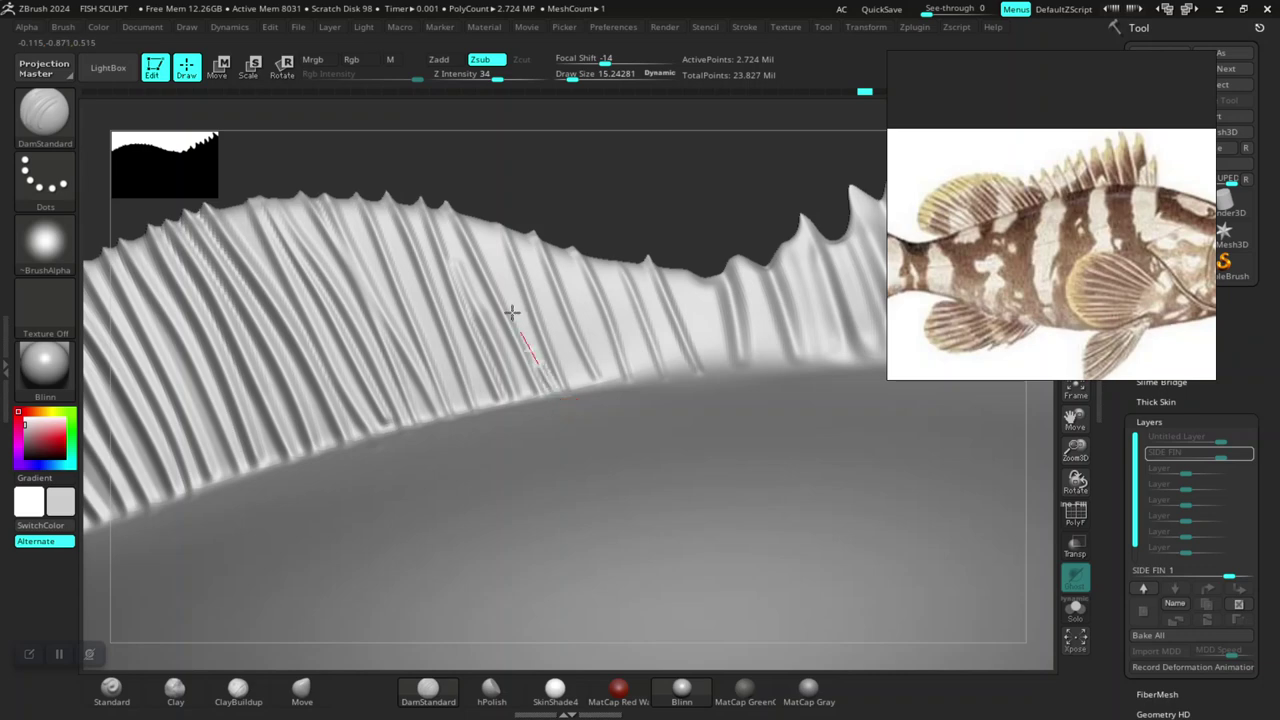
pyautogui.moveTo(511, 312); pyautogui.dragTo(457, 163)
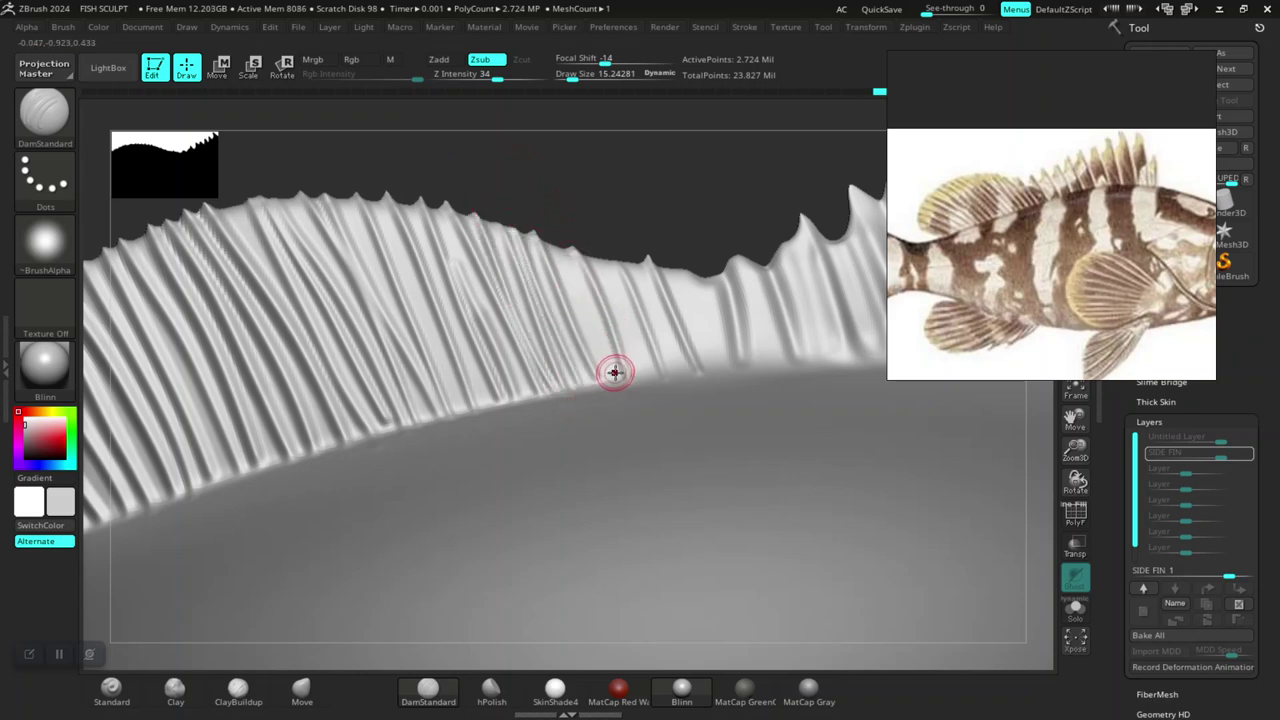
pyautogui.press('ctrl')
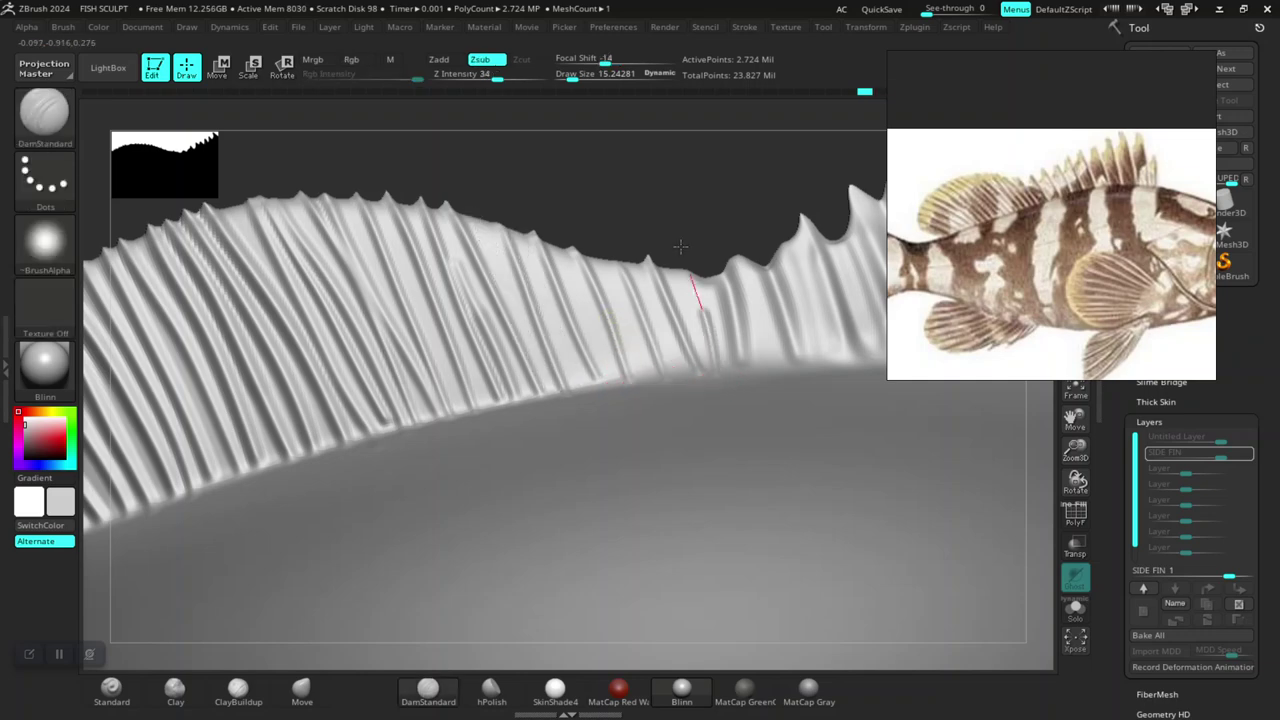
pyautogui.moveTo(677, 374); pyautogui.dragTo(674, 358)
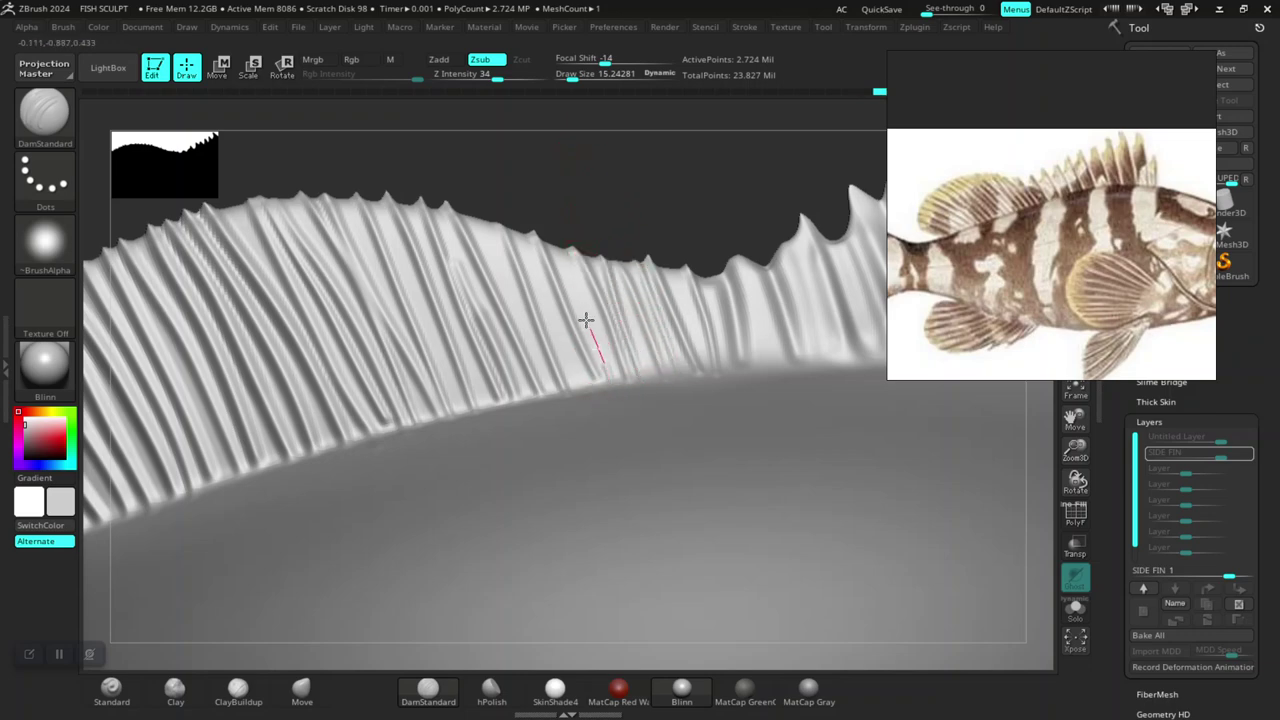
pyautogui.moveTo(580, 371); pyautogui.dragTo(573, 371)
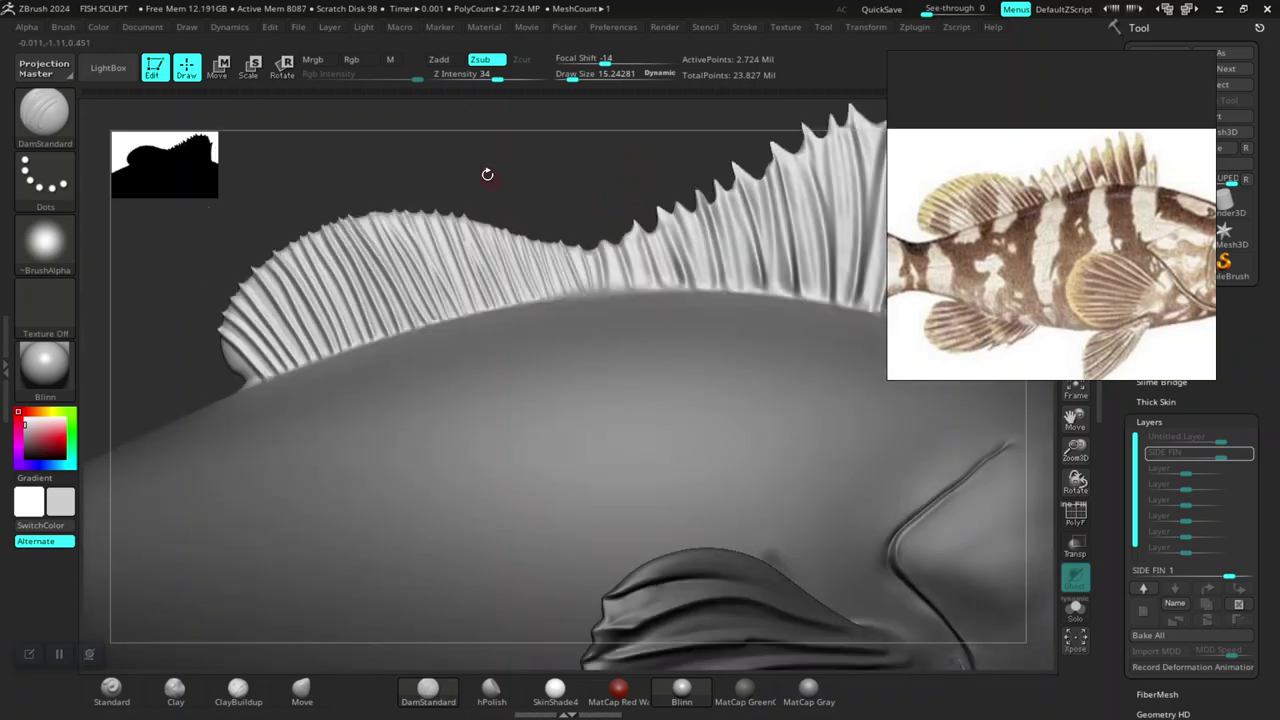
# Step: Zoom to the fin front, drop to the lowest subdivision, then up one level to 681,090 points
pyautogui.moveTo(486, 174); pyautogui.dragTo(607, 240)
pyautogui.moveTo(448, 293); pyautogui.dragTo(474, 449)
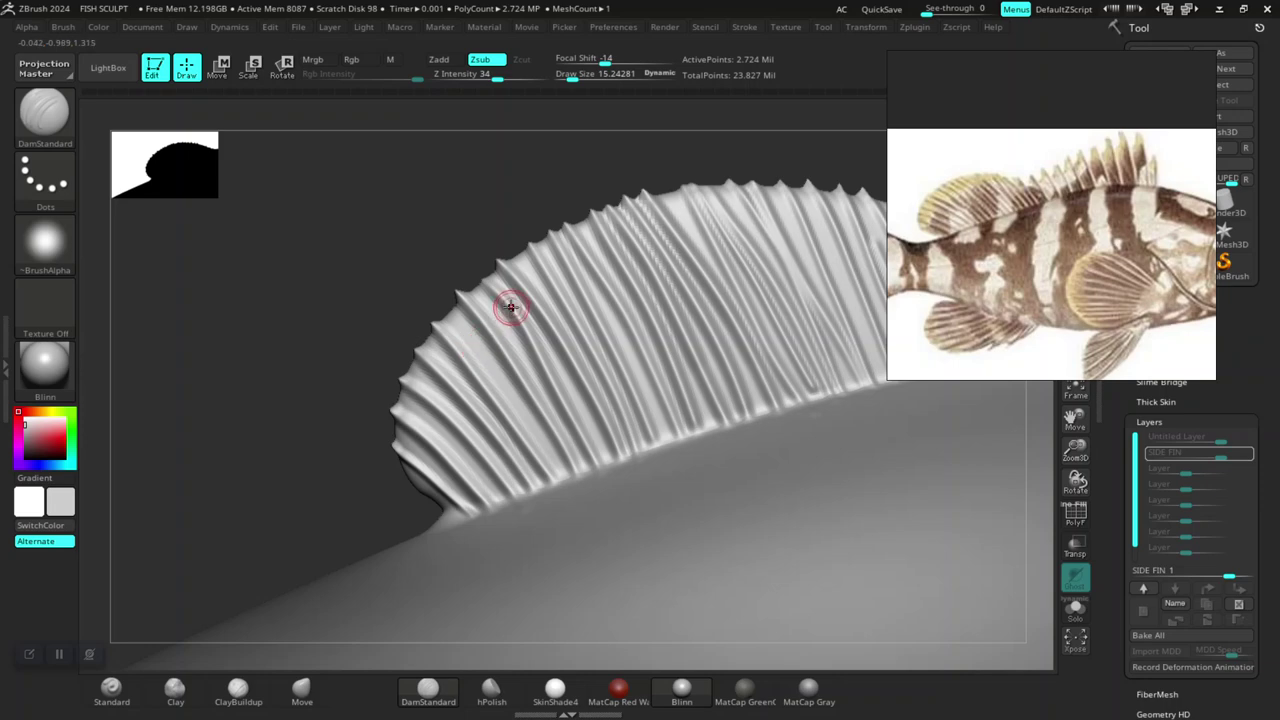
pyautogui.press('shift')
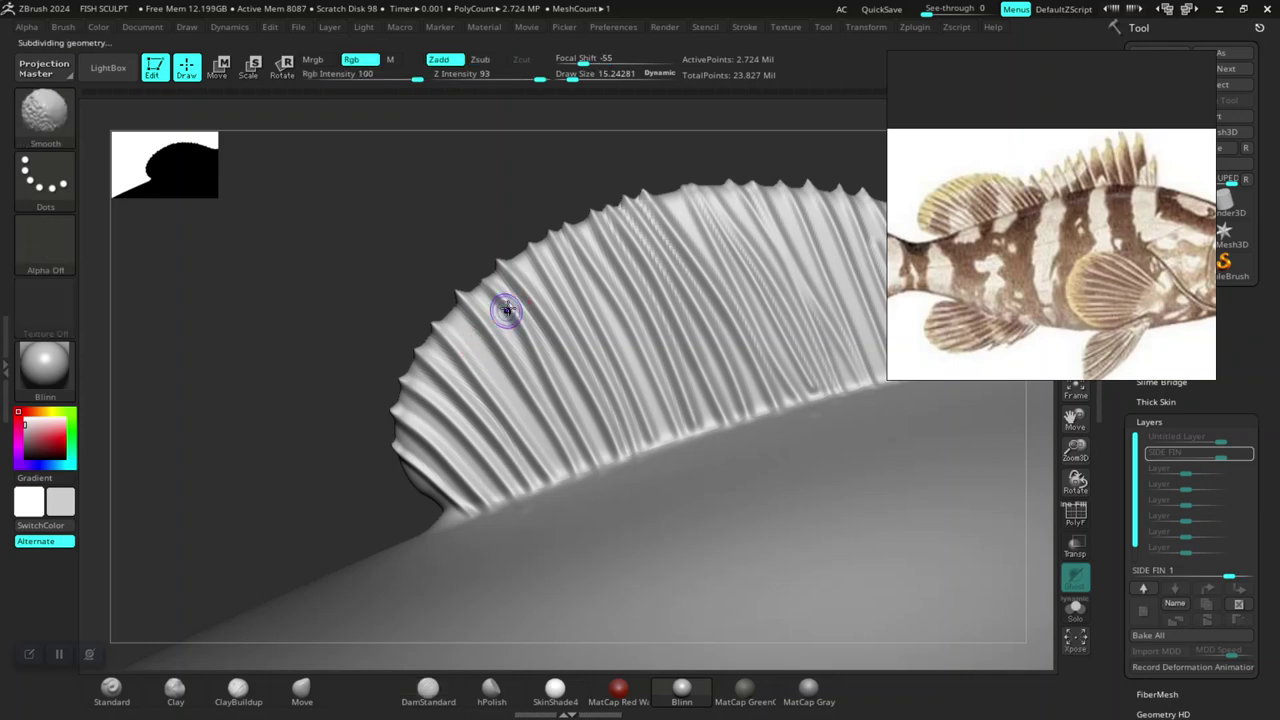
pyautogui.hotkey('shift', 'd')
pyautogui.hotkey('shift', 'd')
pyautogui.press('d')
pyautogui.moveTo(438, 296)
pyautogui.mouseDown()
pyautogui.moveTo(437, 234)
pyautogui.moveTo(468, 397)
pyautogui.mouseUp()
pyautogui.press('space')
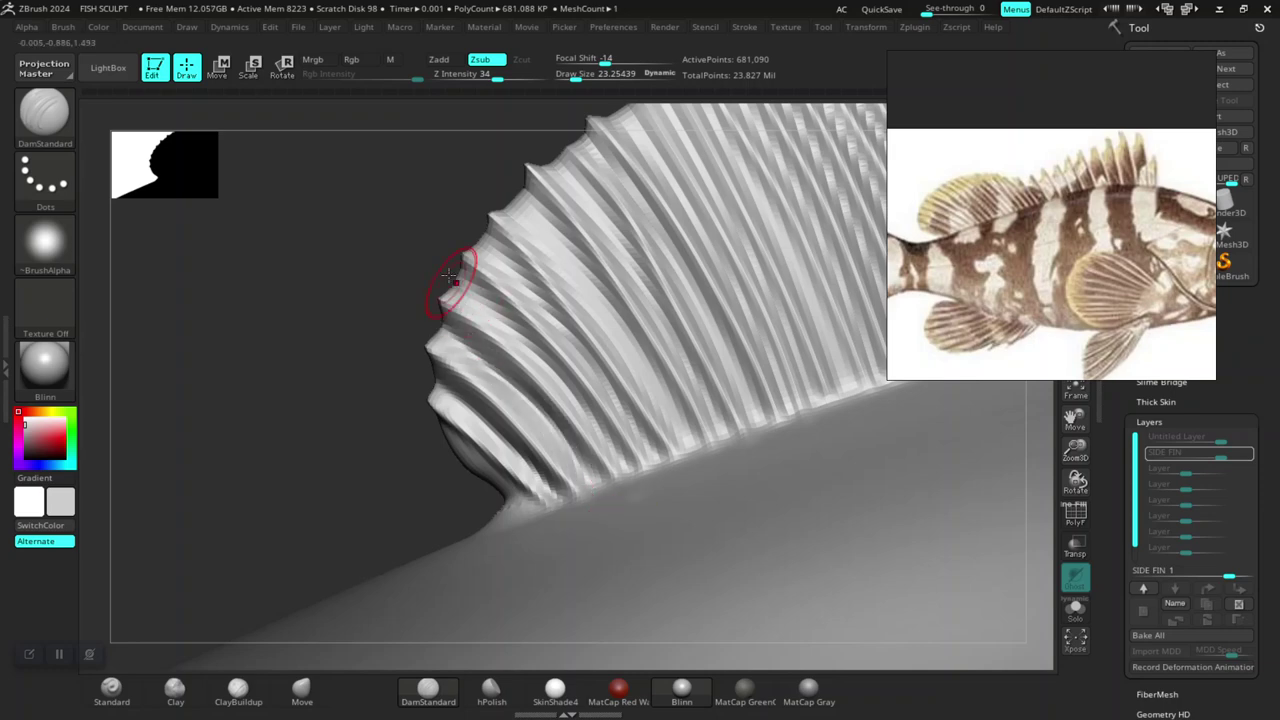
# Step: Compare subdivision levels, then carve two DamStandard grooves along and between the fin rays
pyautogui.hotkey('shift', 'd')
pyautogui.press('d')
pyautogui.hotkey('shift', 'd')
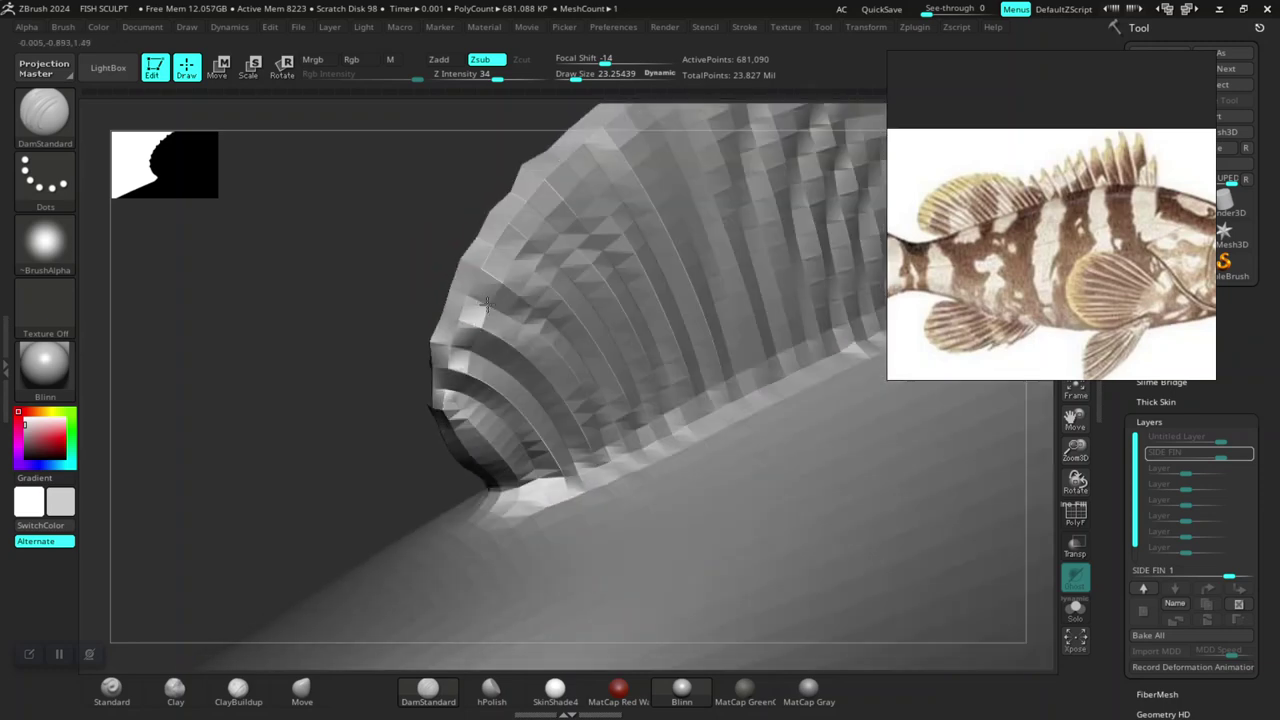
pyautogui.press('d')
pyautogui.moveTo(522, 360); pyautogui.dragTo(593, 470)
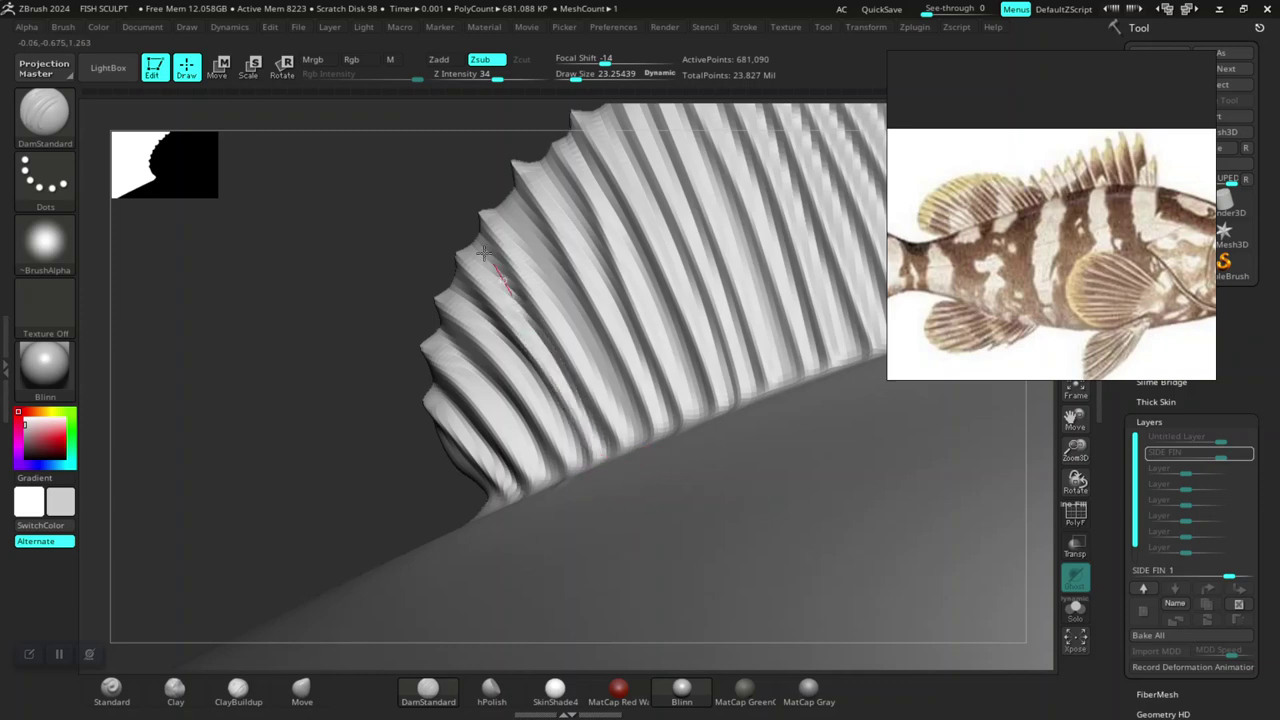
pyautogui.moveTo(582, 282)
pyautogui.mouseDown()
pyautogui.moveTo(629, 414)
pyautogui.moveTo(535, 270)
pyautogui.mouseUp()
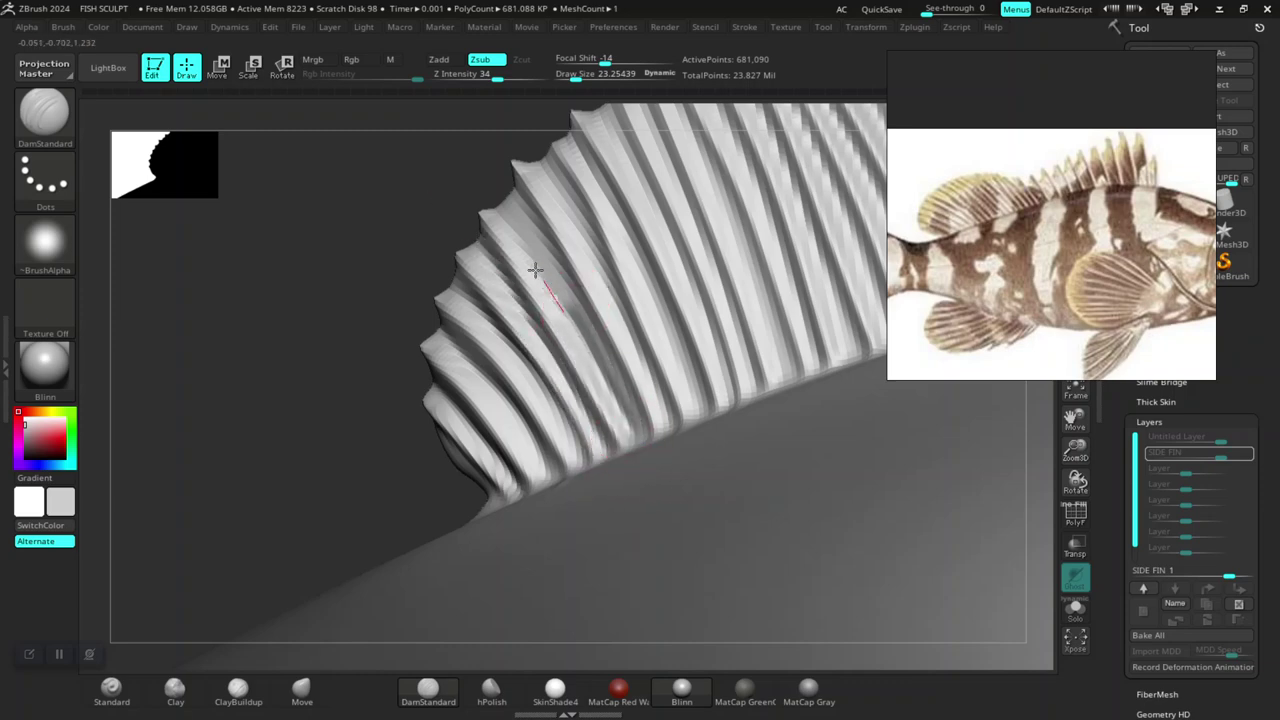
# Step: Carve more ray grooves across the dorsal fin's front lobe toward its upper edge
pyautogui.moveTo(471, 171); pyautogui.dragTo(323, 294)
pyautogui.moveTo(337, 214); pyautogui.dragTo(469, 293)
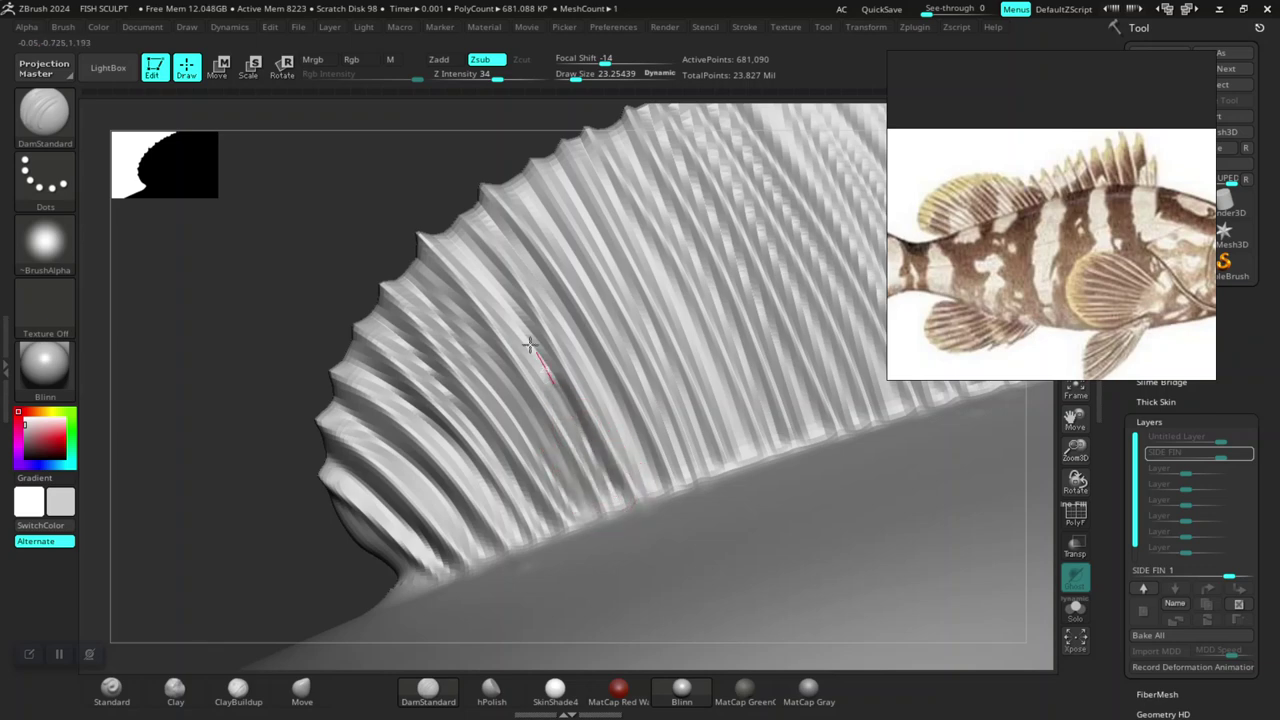
pyautogui.moveTo(530, 345)
pyautogui.mouseDown()
pyautogui.moveTo(457, 214)
pyautogui.moveTo(641, 462)
pyautogui.mouseUp()
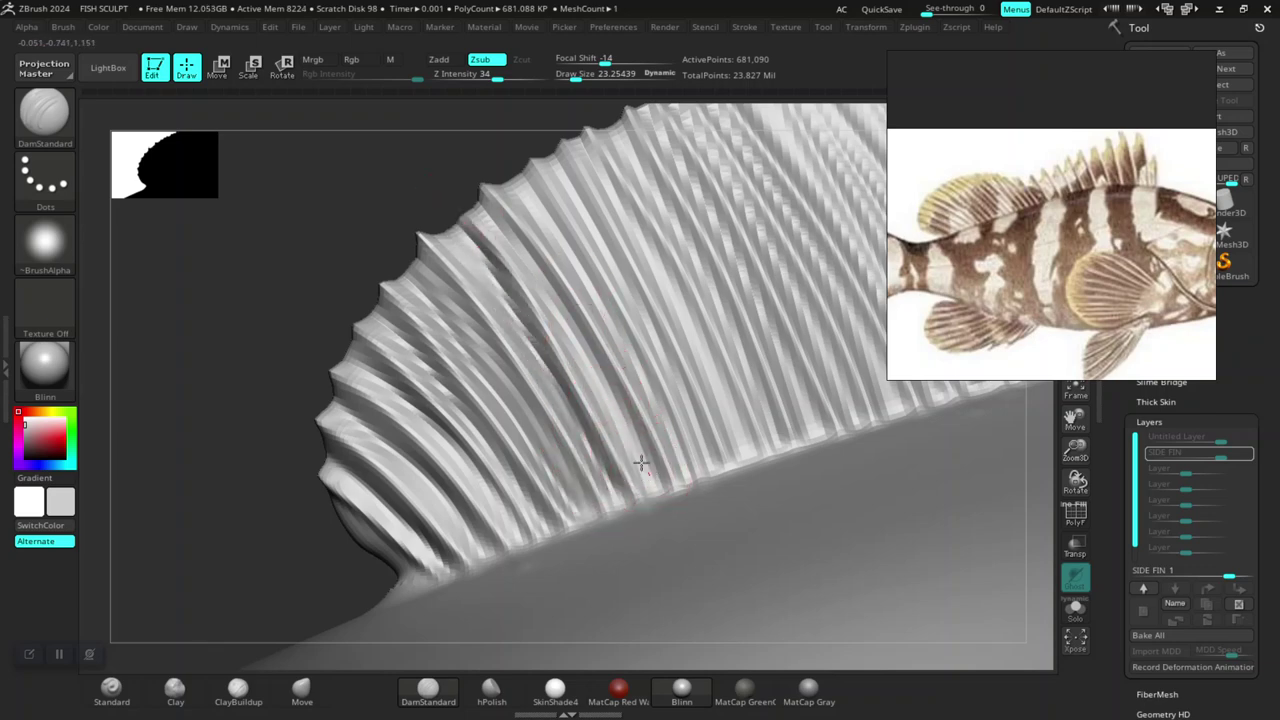
pyautogui.moveTo(540, 300); pyautogui.dragTo(462, 188)
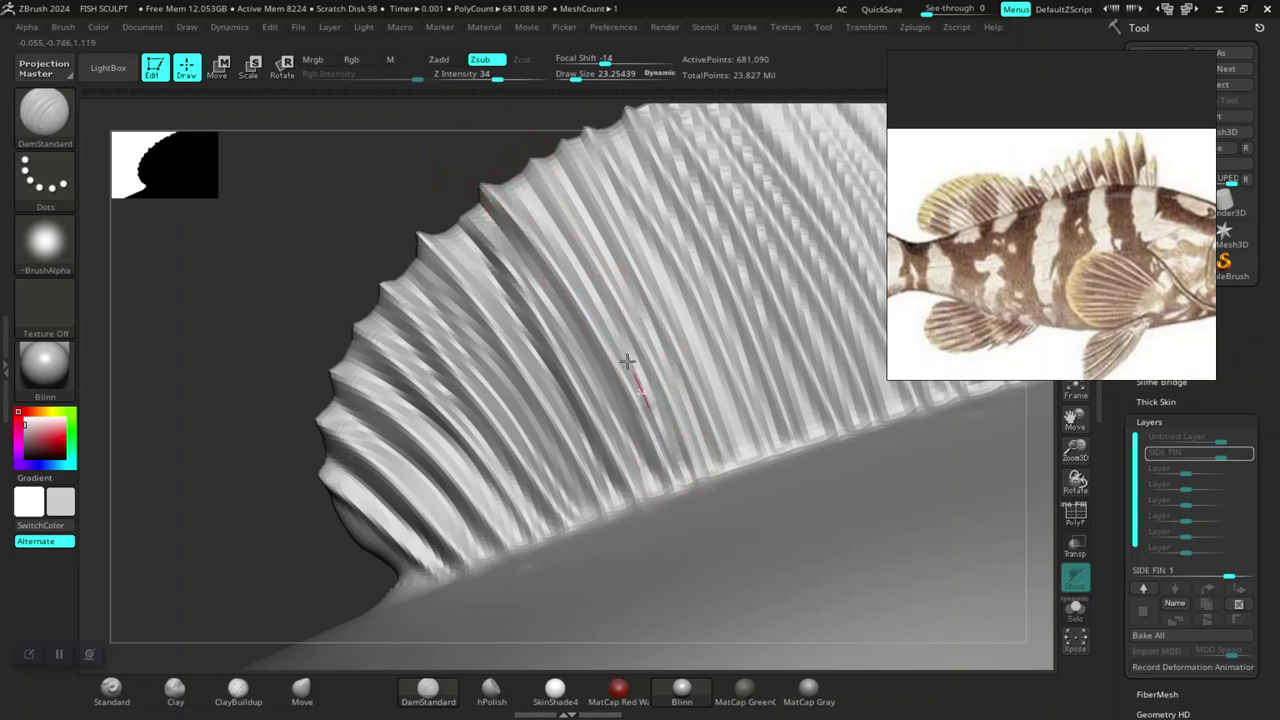
pyautogui.moveTo(449, 120); pyautogui.dragTo(380, 251)
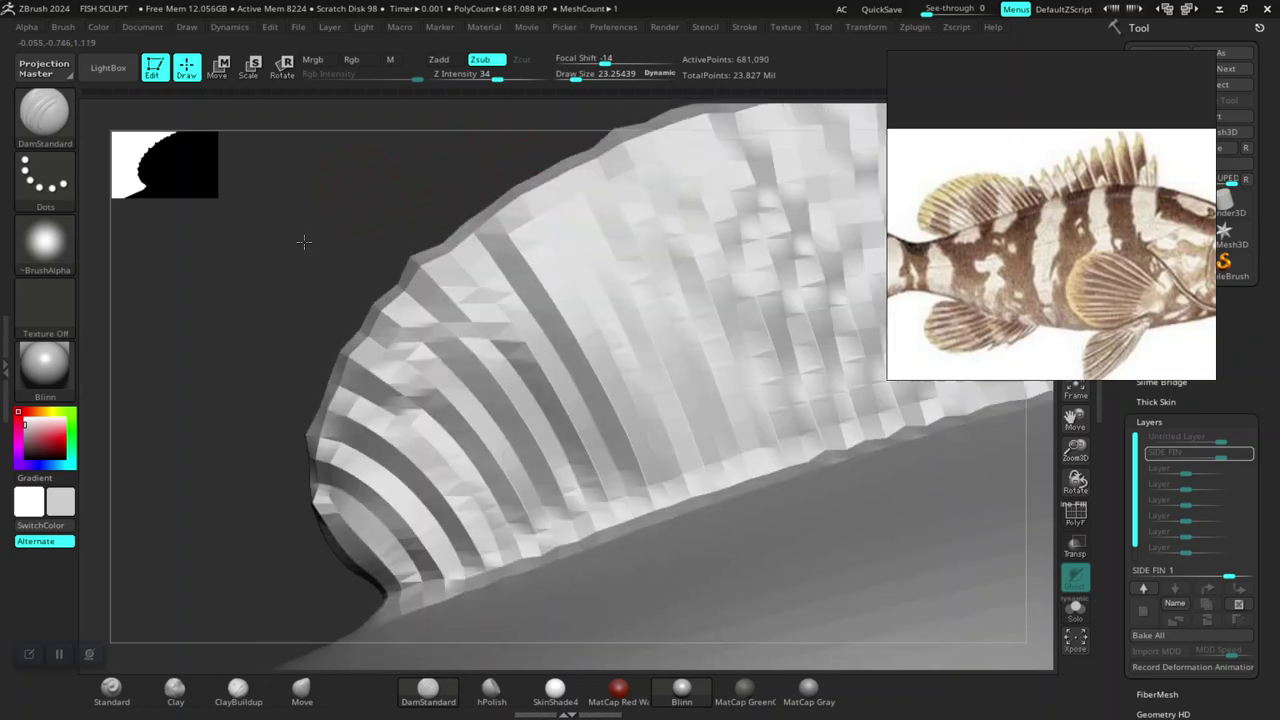
pyautogui.moveTo(479, 284); pyautogui.dragTo(443, 237)
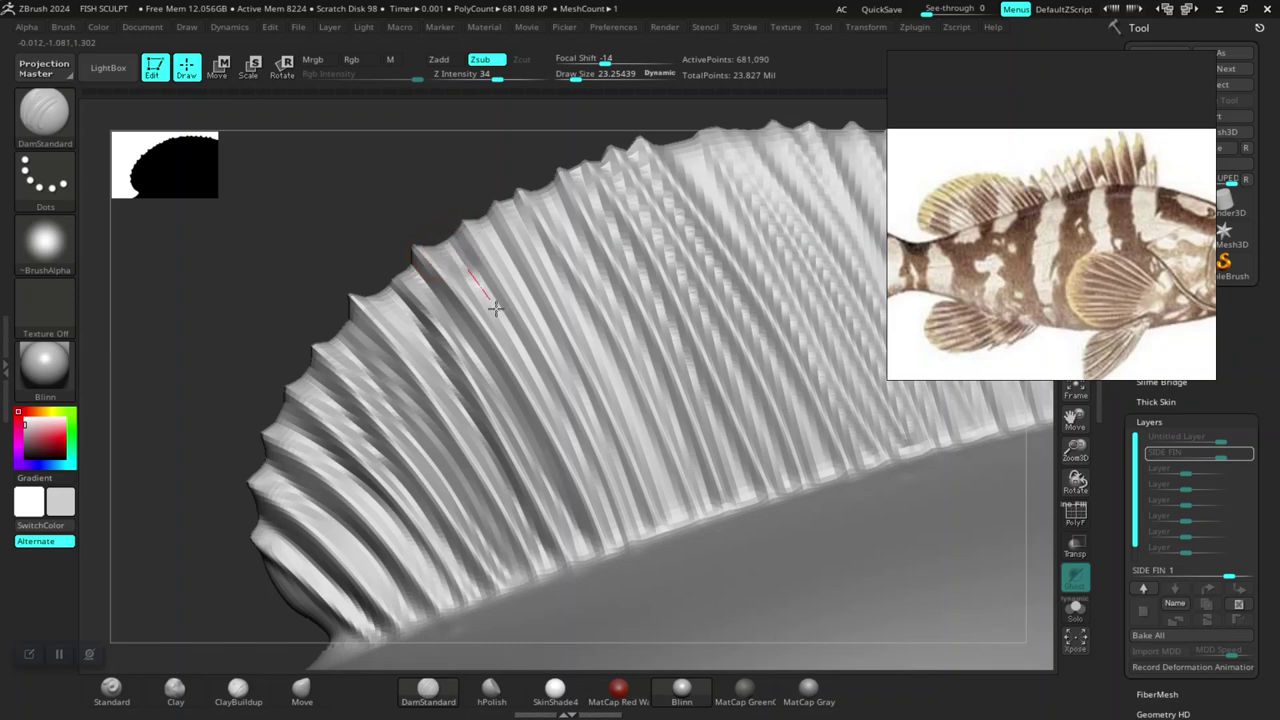
pyautogui.moveTo(495, 308); pyautogui.dragTo(551, 386)
pyautogui.moveTo(442, 235)
pyautogui.mouseDown()
pyautogui.moveTo(514, 337)
pyautogui.moveTo(577, 391)
pyautogui.mouseUp()
pyautogui.hotkey('shift', 'd')
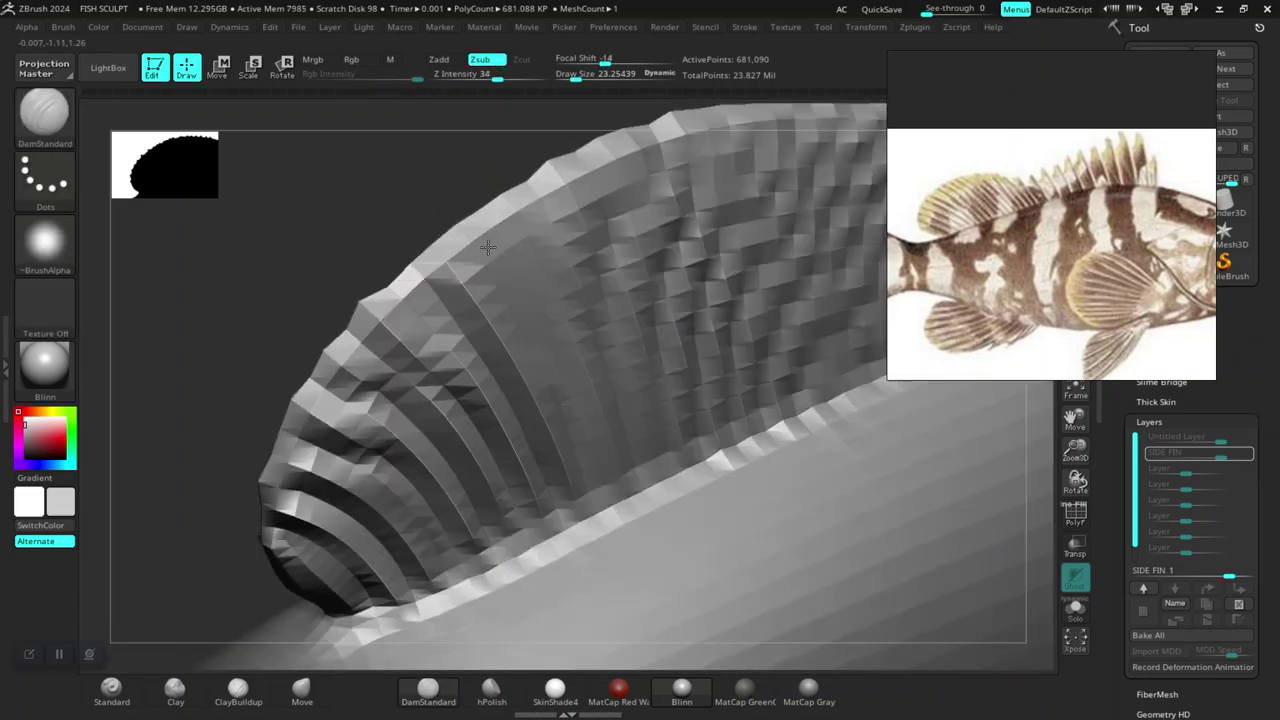
# Step: Carve further ray grooves down the fin and smooth the ridges near its upper edge
pyautogui.press('d')
pyautogui.press('d')
pyautogui.hotkey('shift', 'd')
pyautogui.hotkey('shift', 'd')
pyautogui.press('d')
pyautogui.press('d')
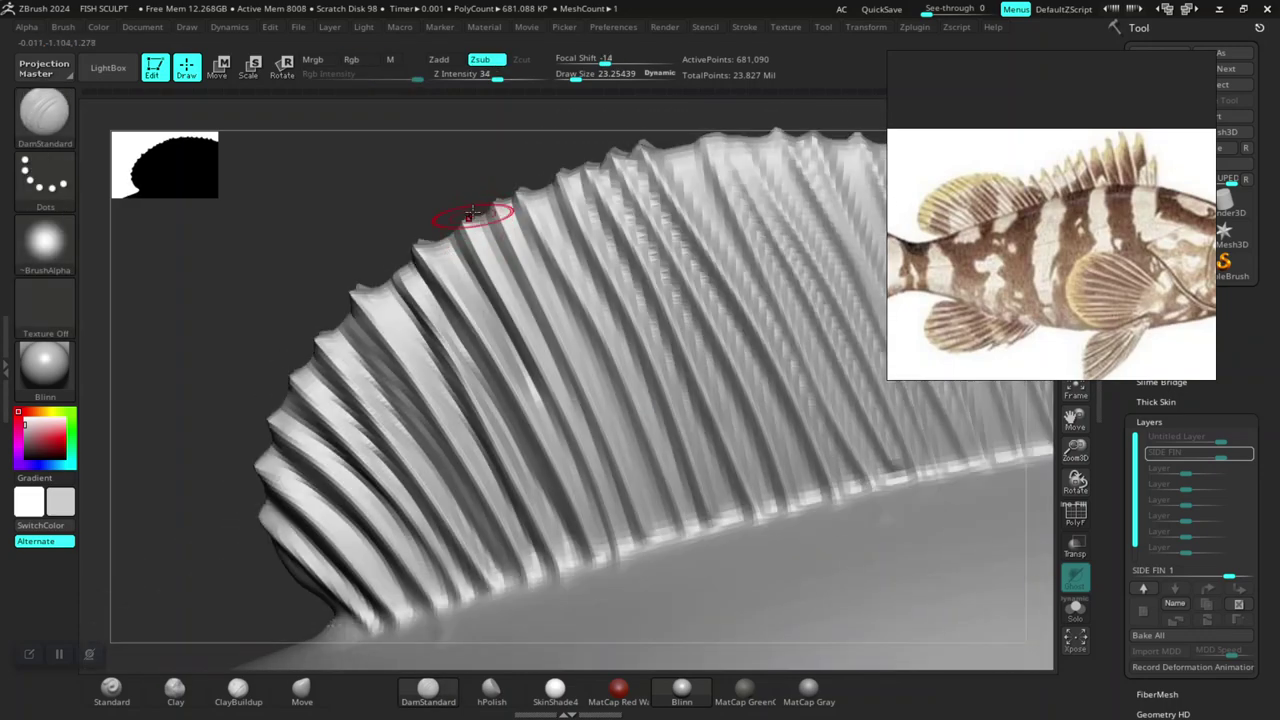
pyautogui.moveTo(507, 274); pyautogui.dragTo(560, 385)
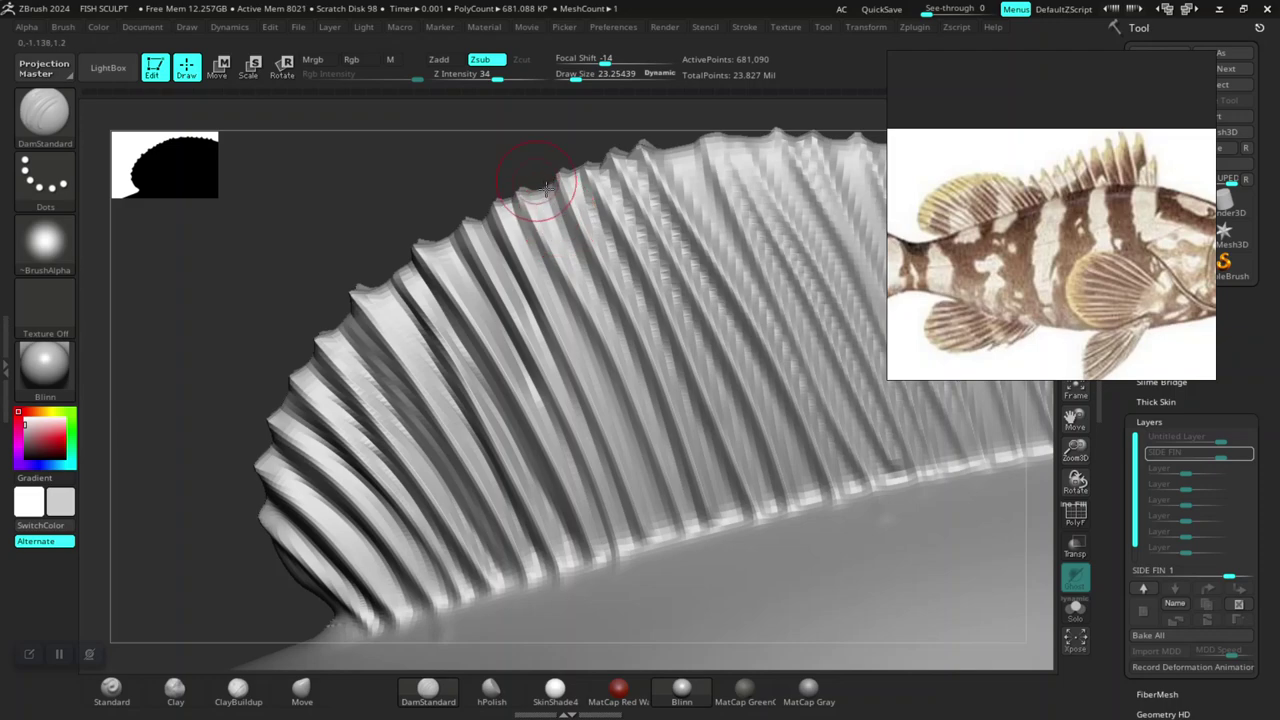
pyautogui.hotkey('shift', 'd')
pyautogui.press('d')
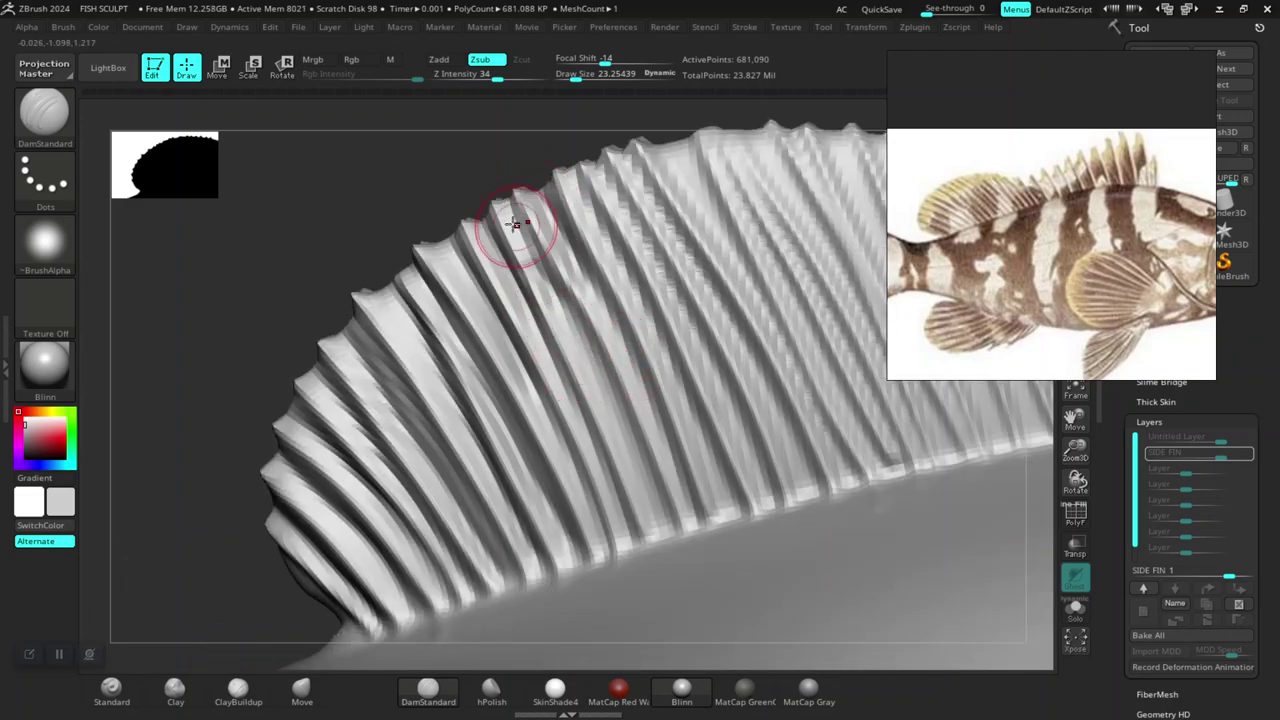
pyautogui.keyDown('shift'); pyautogui.moveTo(509, 214); pyautogui.dragTo(537, 263); pyautogui.keyUp('shift')
pyautogui.moveTo(597, 382); pyautogui.dragTo(641, 487)
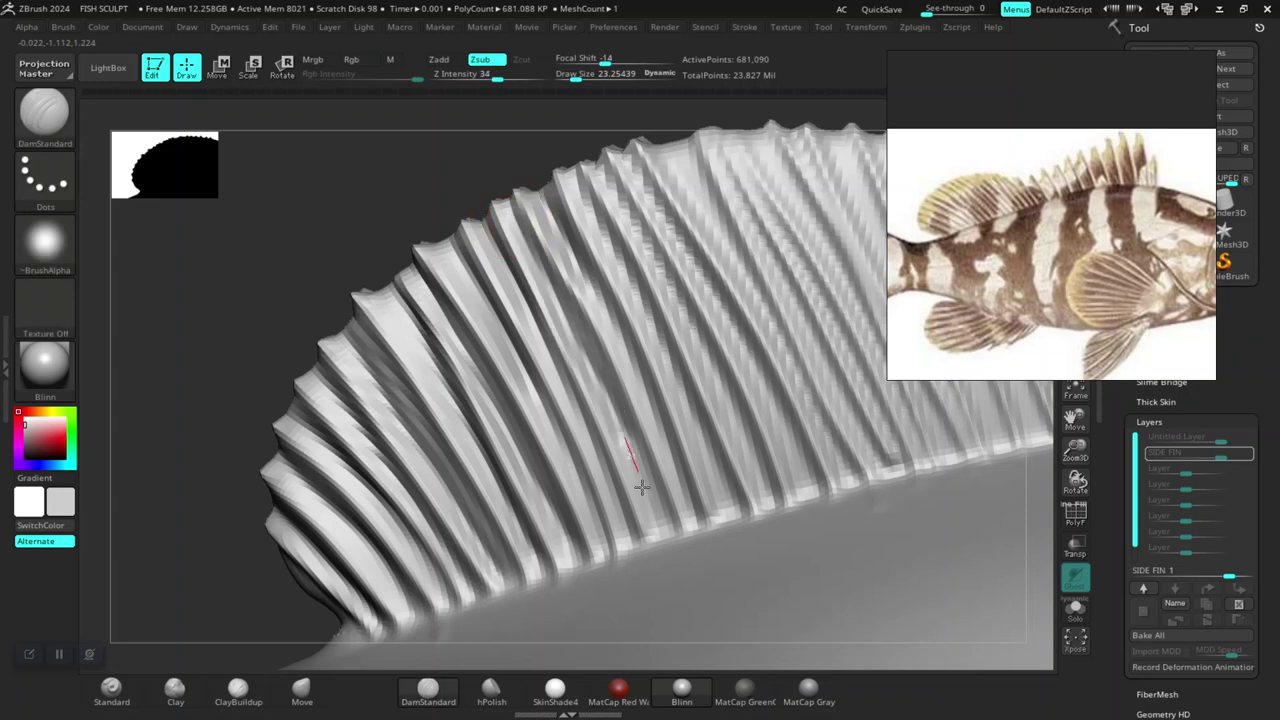
# Step: Carve a deeper groove along the fin's top edge, then zoom out to the whole fish
pyautogui.moveTo(412, 173); pyautogui.dragTo(525, 242)
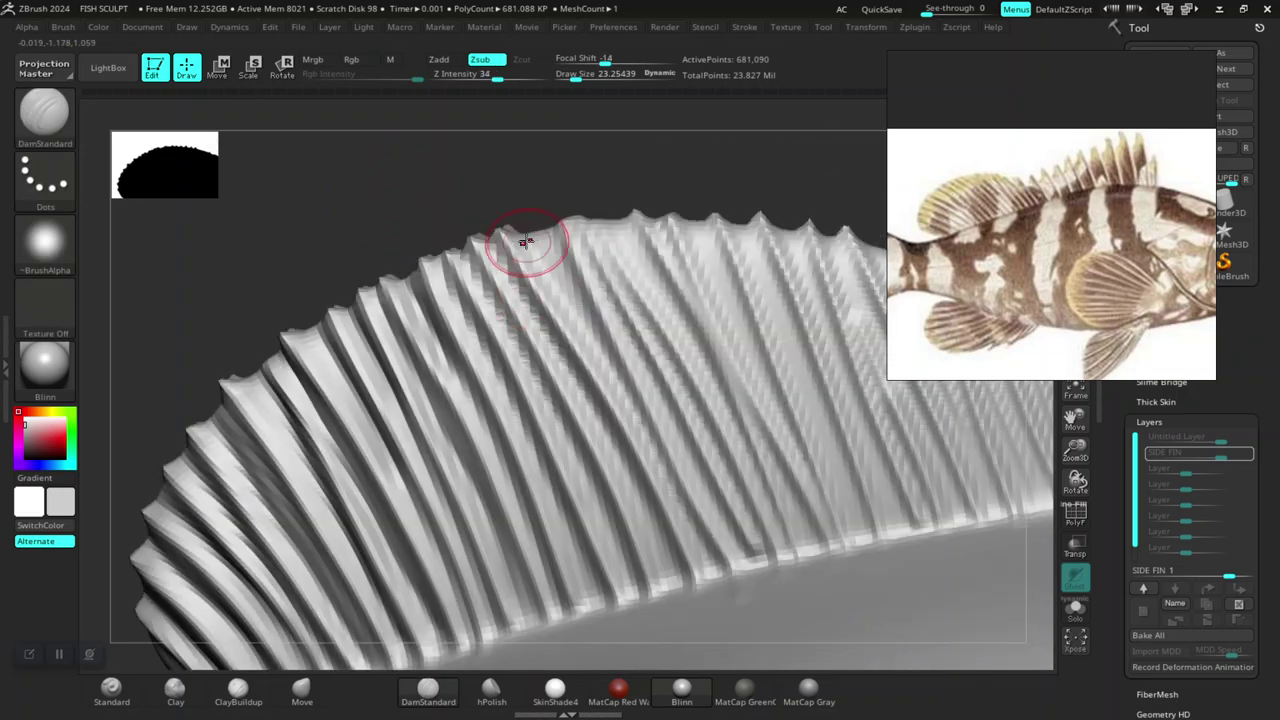
pyautogui.hotkey('shift', 'd')
pyautogui.press('d')
pyautogui.hotkey('shift', 'd')
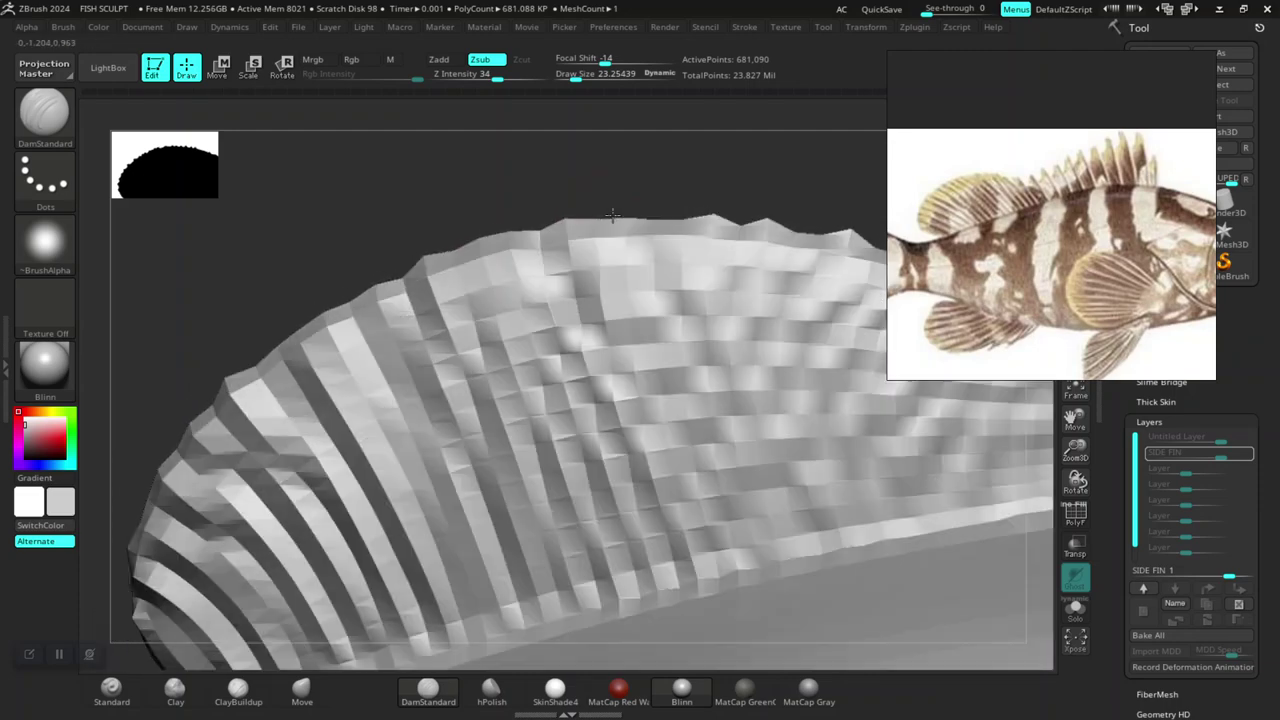
pyautogui.press('d')
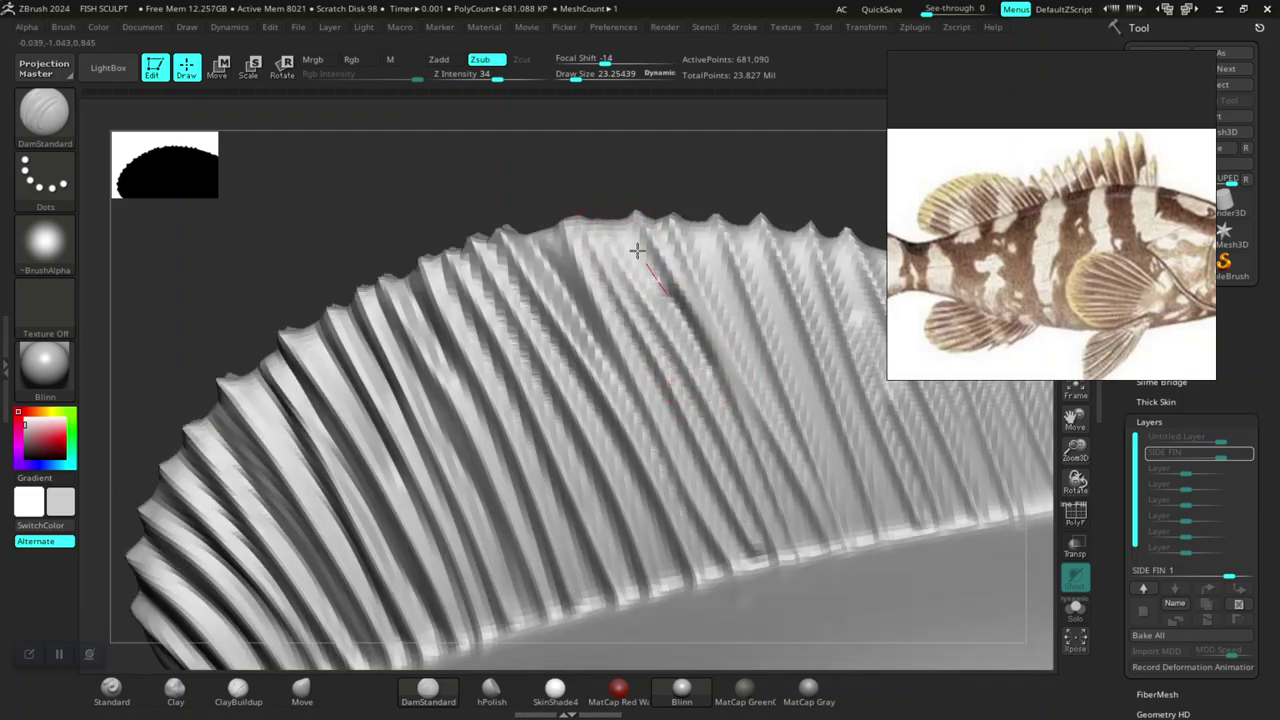
pyautogui.moveTo(649, 207); pyautogui.dragTo(674, 414)
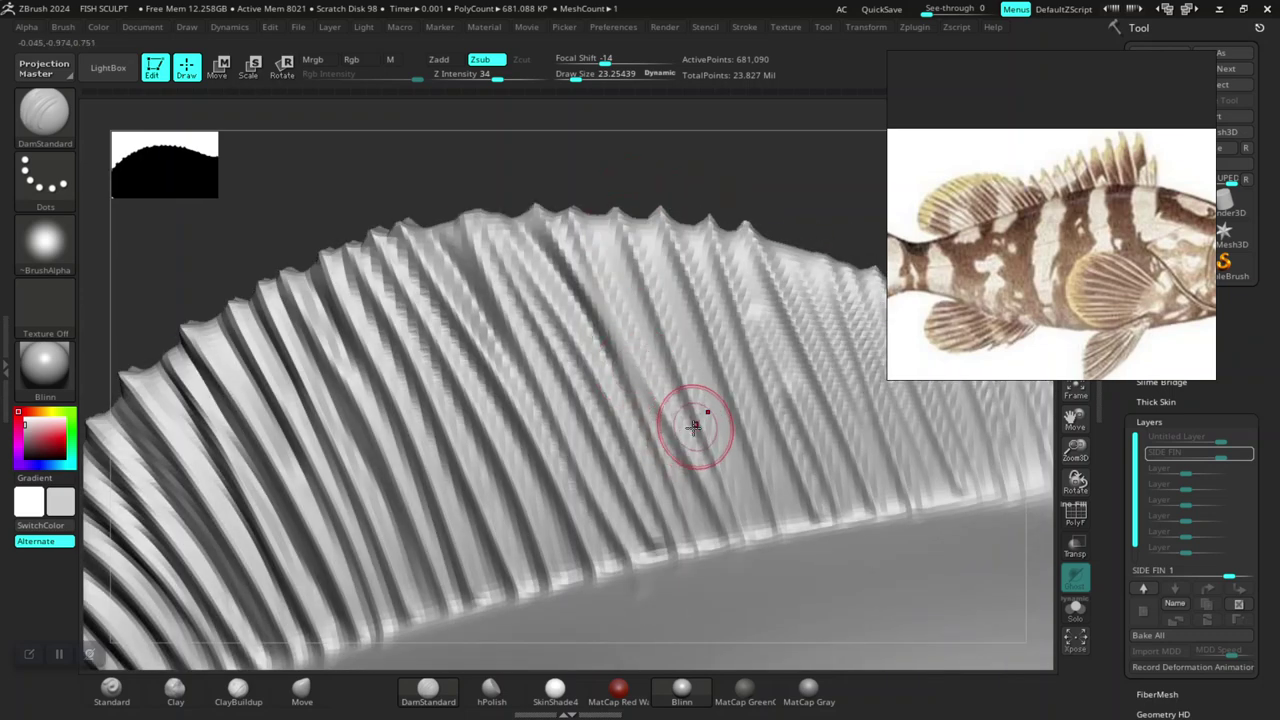
pyautogui.moveTo(745, 540); pyautogui.dragTo(660, 265)
pyautogui.moveTo(614, 123)
pyautogui.mouseDown()
pyautogui.moveTo(651, 223)
pyautogui.moveTo(655, 300)
pyautogui.mouseUp()
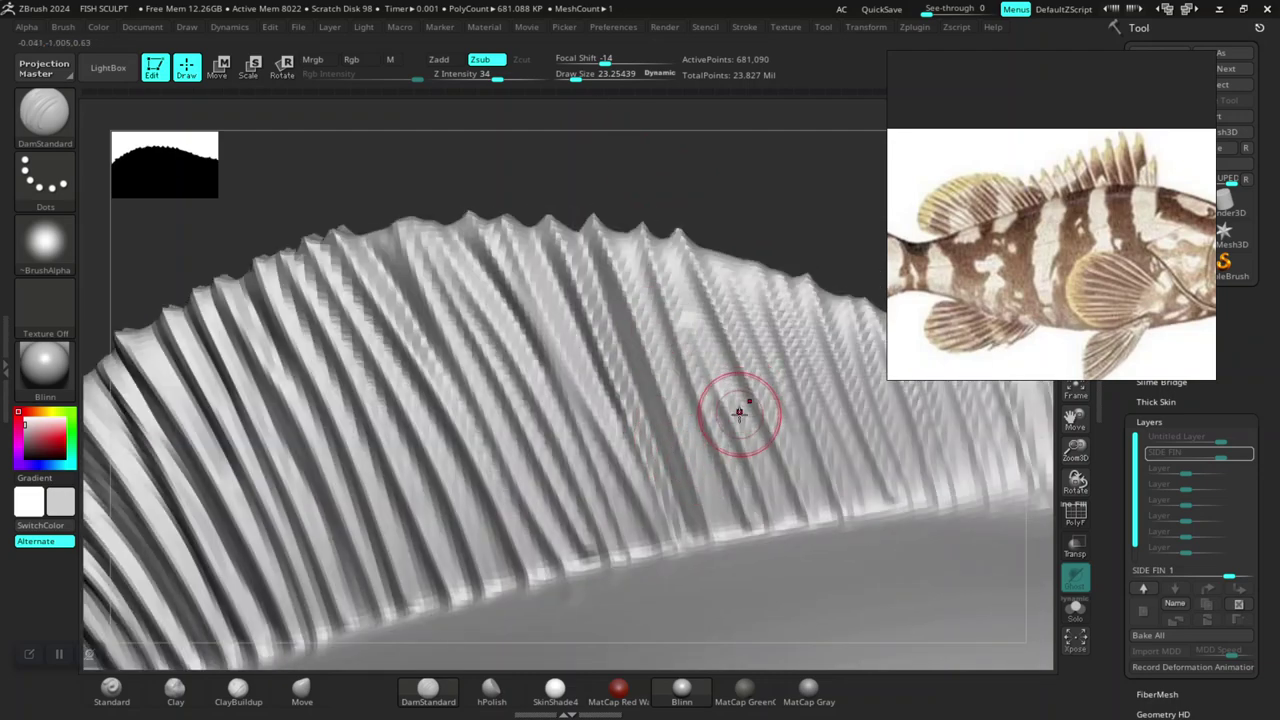
pyautogui.hotkey('shift', 'd')
pyautogui.press('d')
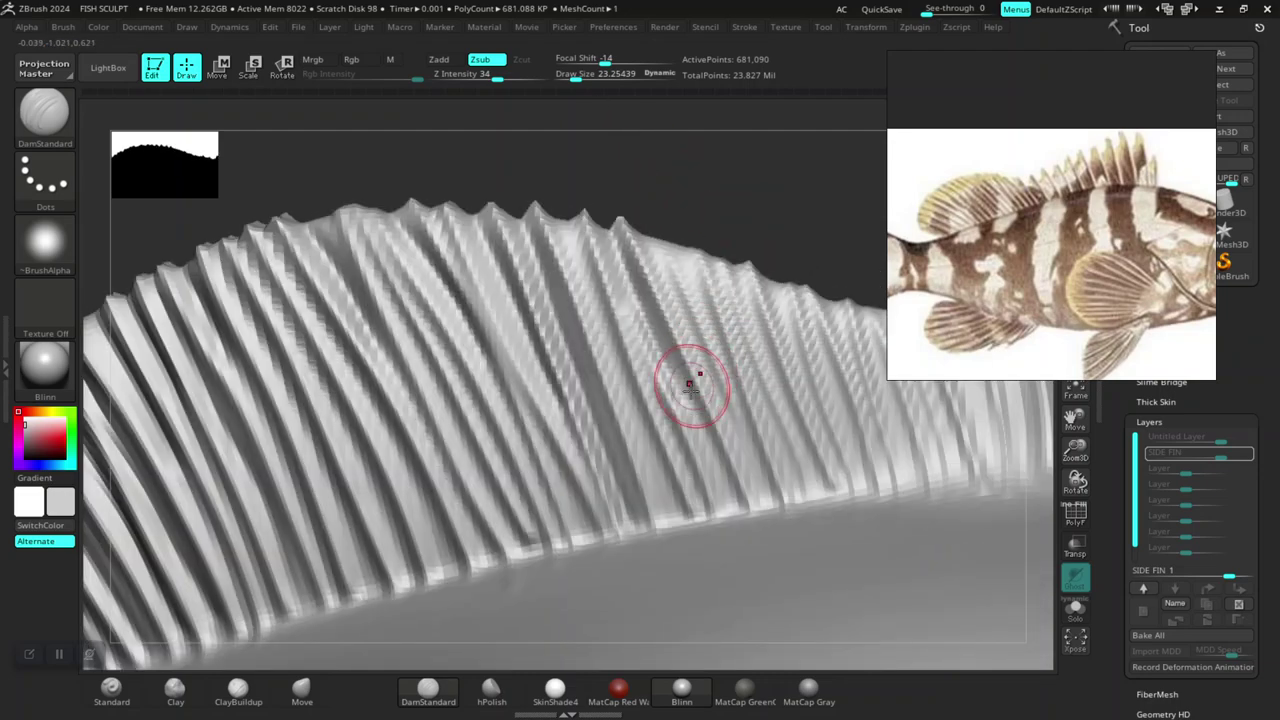
pyautogui.moveTo(767, 228)
pyautogui.keyDown('alt'); pyautogui.mouseDown()
pyautogui.moveTo(666, 257)
pyautogui.moveTo(591, 259)
pyautogui.moveTo(600, 180)
pyautogui.moveTo(727, 246)
pyautogui.moveTo(594, 277)
pyautogui.moveTo(583, 251)
pyautogui.moveTo(708, 249)
pyautogui.moveTo(611, 220)
pyautogui.moveTo(631, 220)
pyautogui.moveTo(523, 223)
pyautogui.moveTo(576, 212)
pyautogui.moveTo(666, 258)
pyautogui.moveTo(691, 320)
pyautogui.moveTo(737, 344)
pyautogui.moveTo(738, 327)
pyautogui.mouseUp(); pyautogui.keyUp('alt')
# Step: Select the fish body and rotate it to inspect from above, ending in a straight side view
pyautogui.keyDown('alt'); pyautogui.click(754, 387); pyautogui.keyUp('alt')
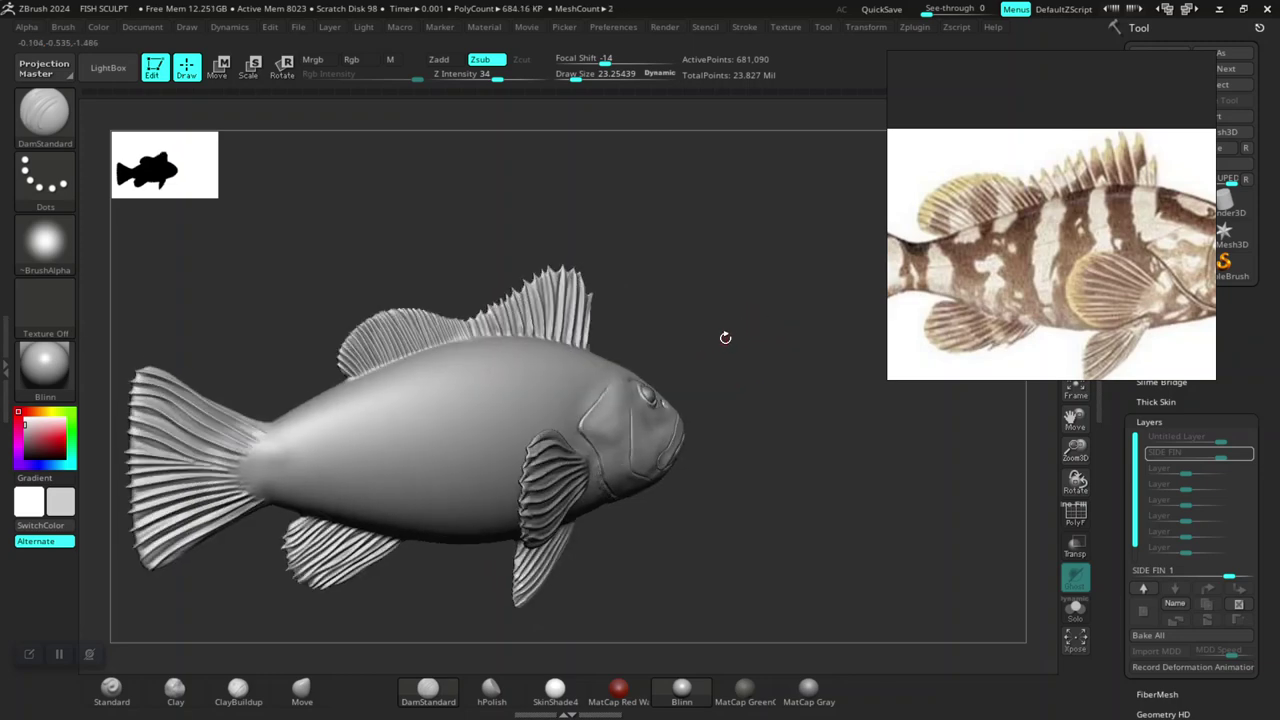
pyautogui.moveTo(734, 334)
pyautogui.mouseDown()
pyautogui.moveTo(723, 351)
pyautogui.moveTo(757, 358)
pyautogui.mouseUp()
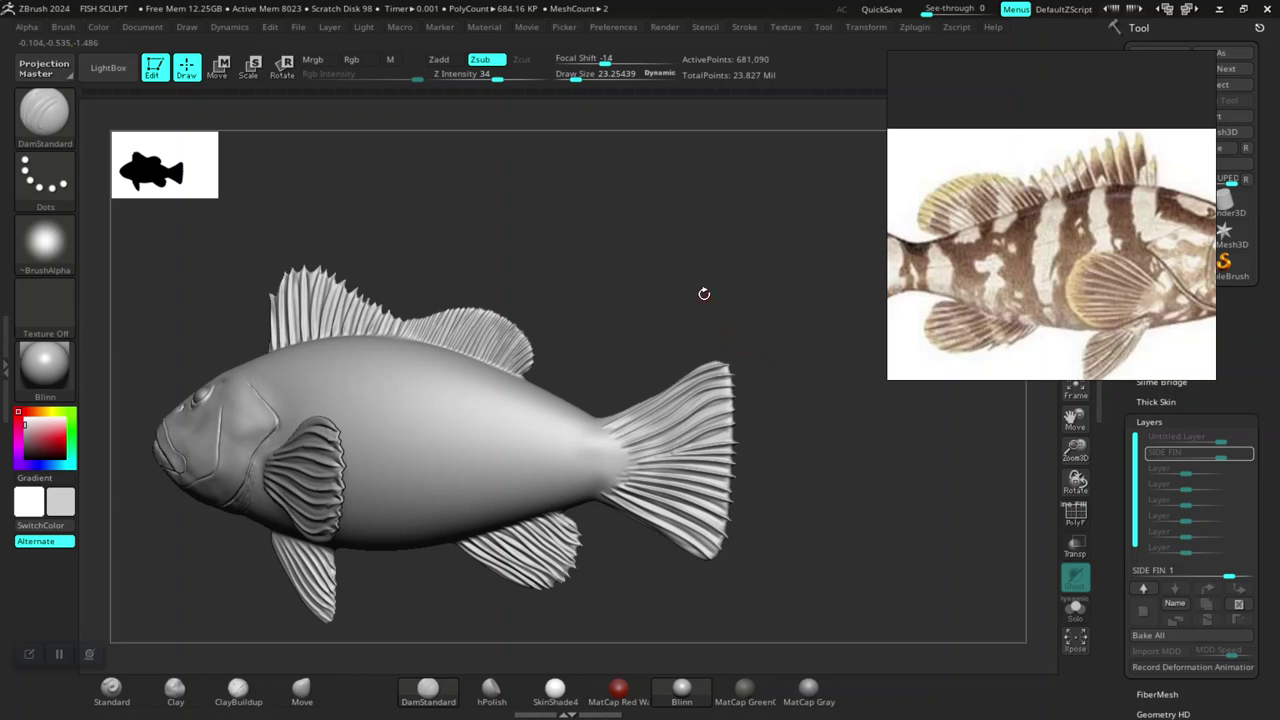
pyautogui.moveTo(704, 293); pyautogui.dragTo(690, 465)
pyautogui.moveTo(664, 352); pyautogui.dragTo(686, 309)
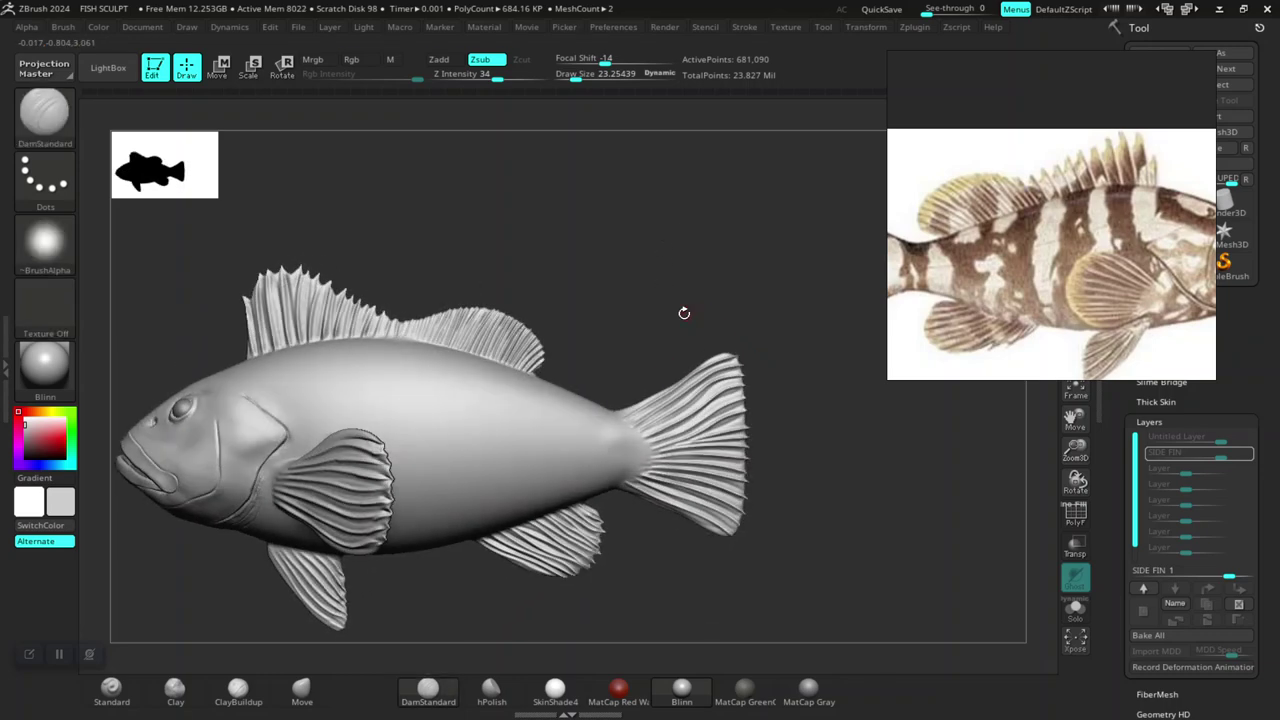
pyautogui.press('ctrl')
# Step: Save the sculpt over the existing FISH SCULPT project, confirming the file replacement
pyautogui.hotkey('ctrl', 's')
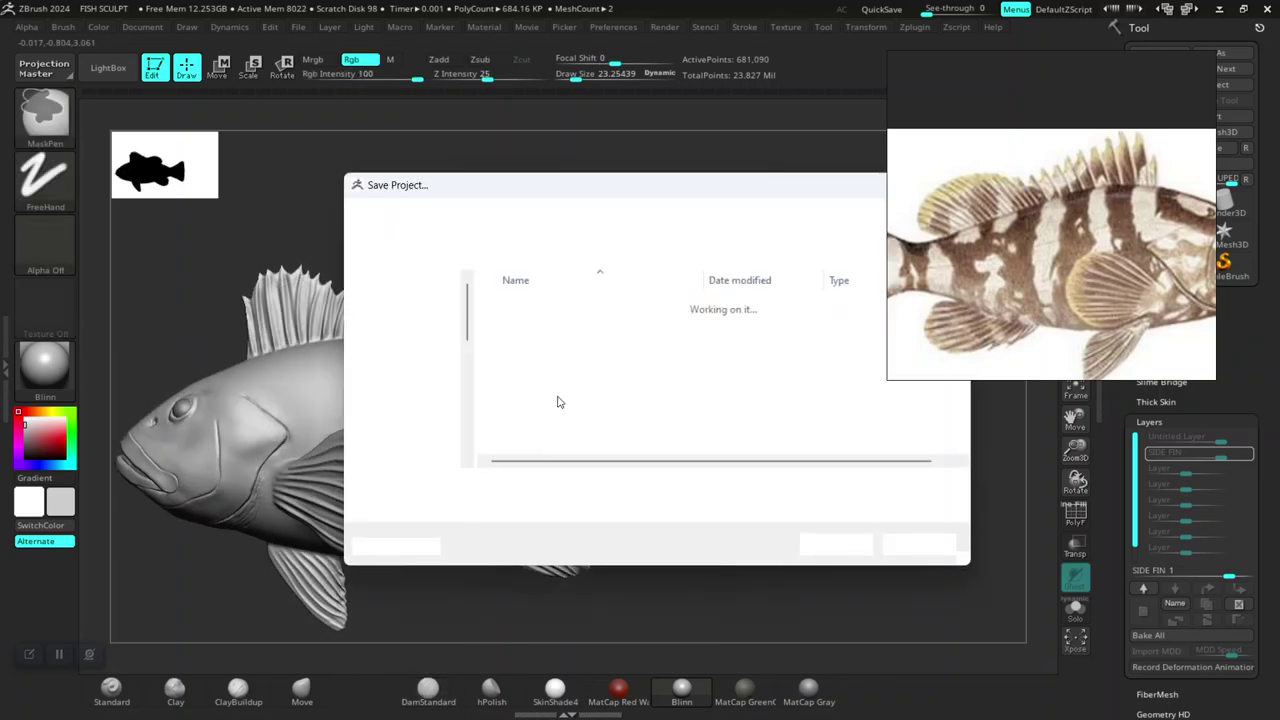
pyautogui.click(563, 362)
pyautogui.click(819, 550)
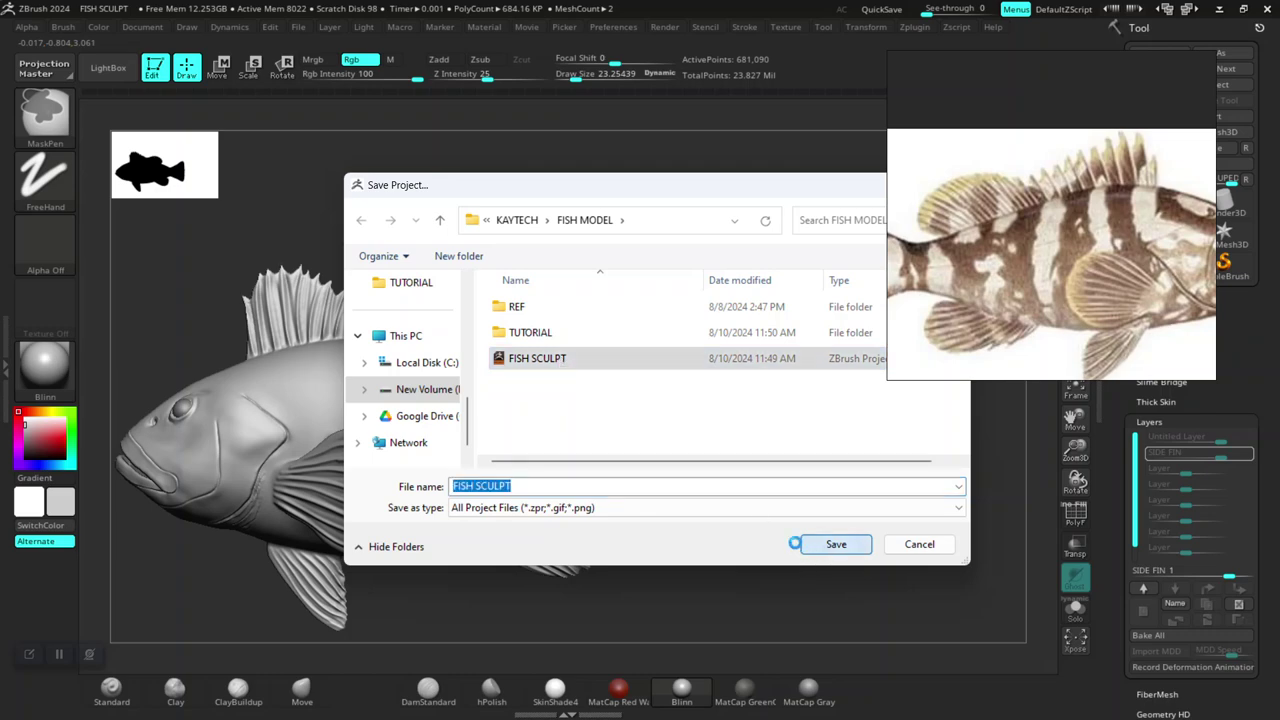
pyautogui.click(678, 349)
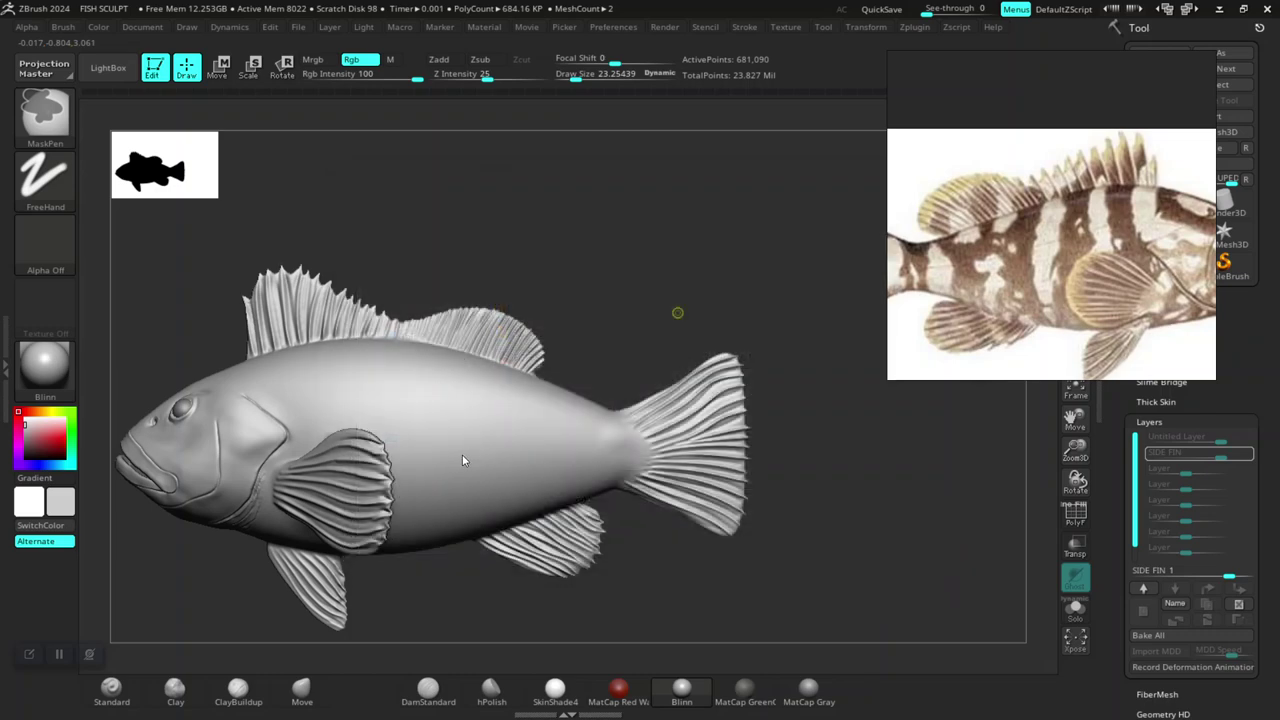